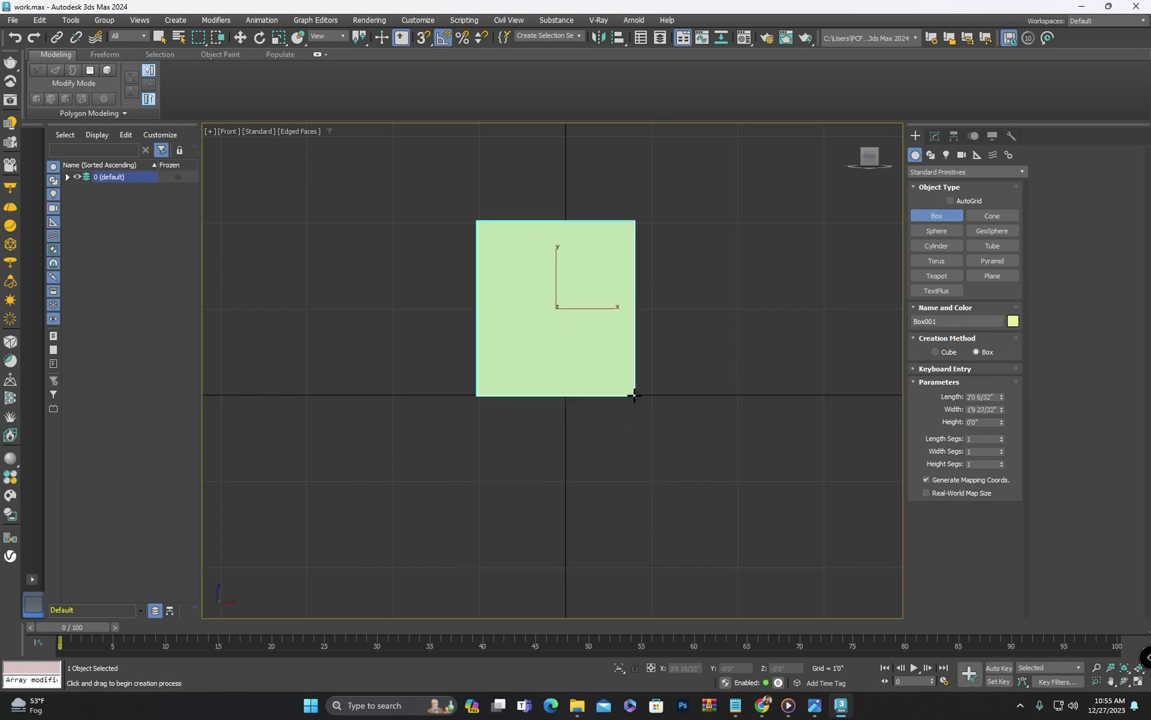
- Draw a box about 2' by 2' in the front view, centred near the origin, with a depth of about 4"
right_click(517, 317)
left_click_drag(478, 309, 654, 484)
left_click(640, 457)
right_click(640, 457)
- Set the box's length and width to 2' and increase its height
left_click(934, 136)
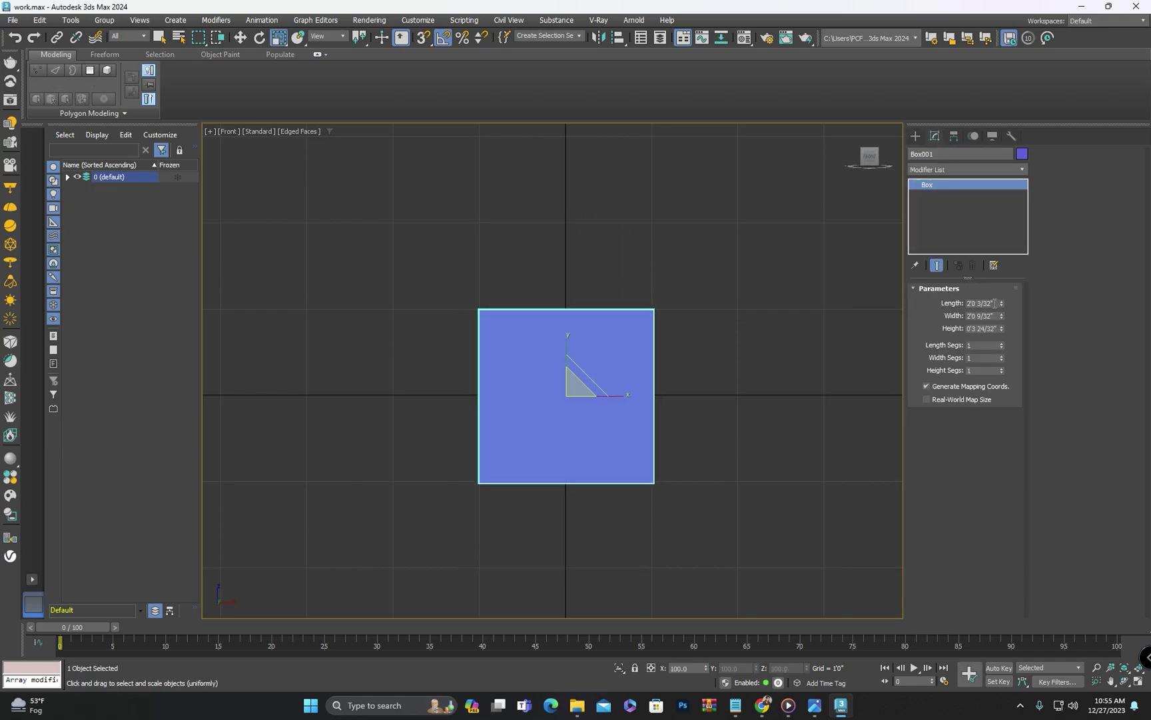
key("Tab")
type("2")
key("Tab")
left_click(915, 136)
- Center the box's pivot to the object
middle_click_drag(656, 400, 605, 488, "alt")
key("w")
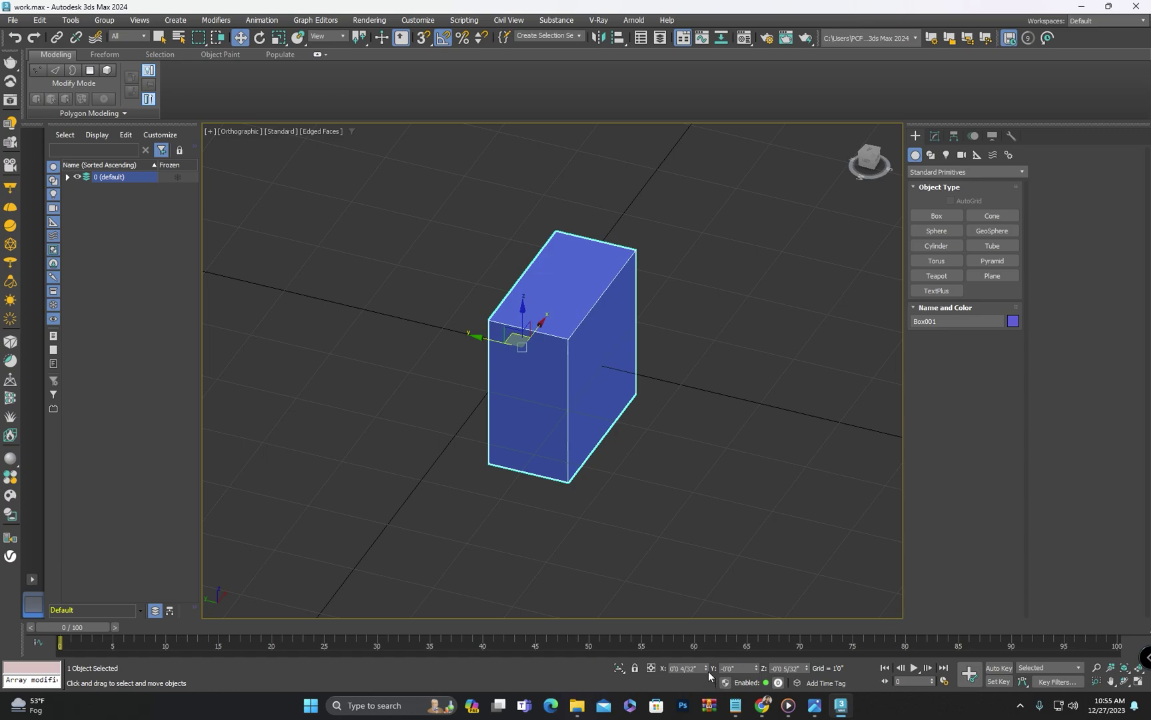
left_click(954, 136)
left_click(959, 219)
left_click(960, 281)
left_click(959, 219)
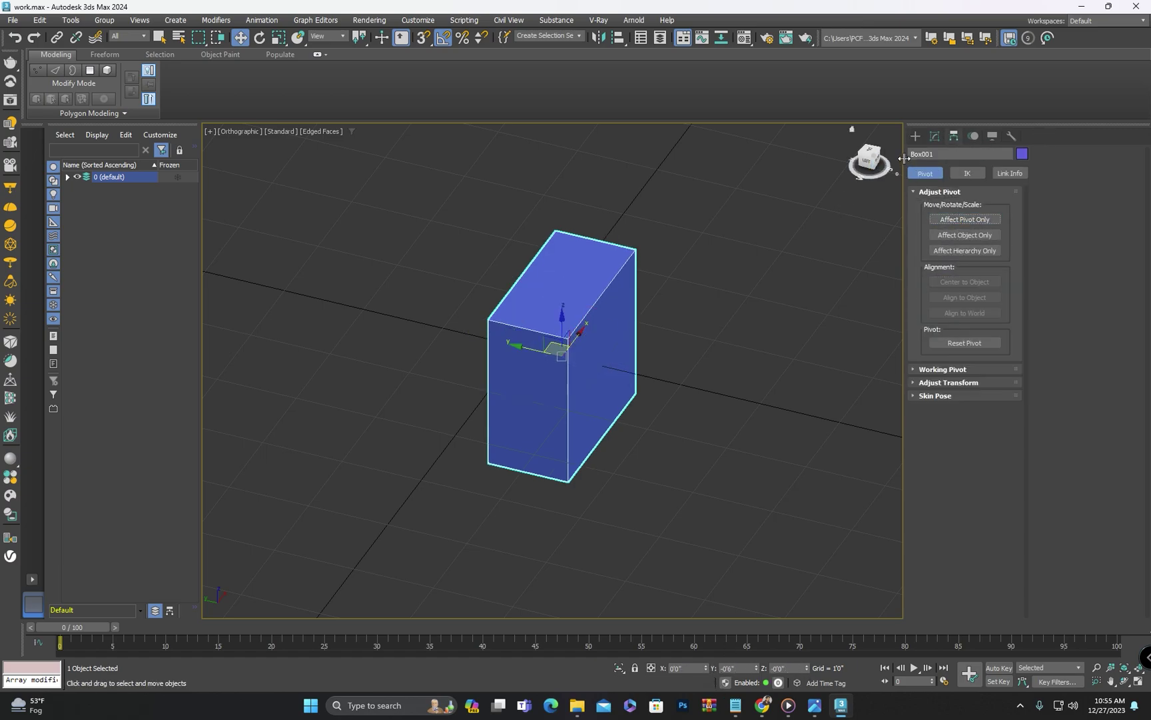
left_click(914, 136)
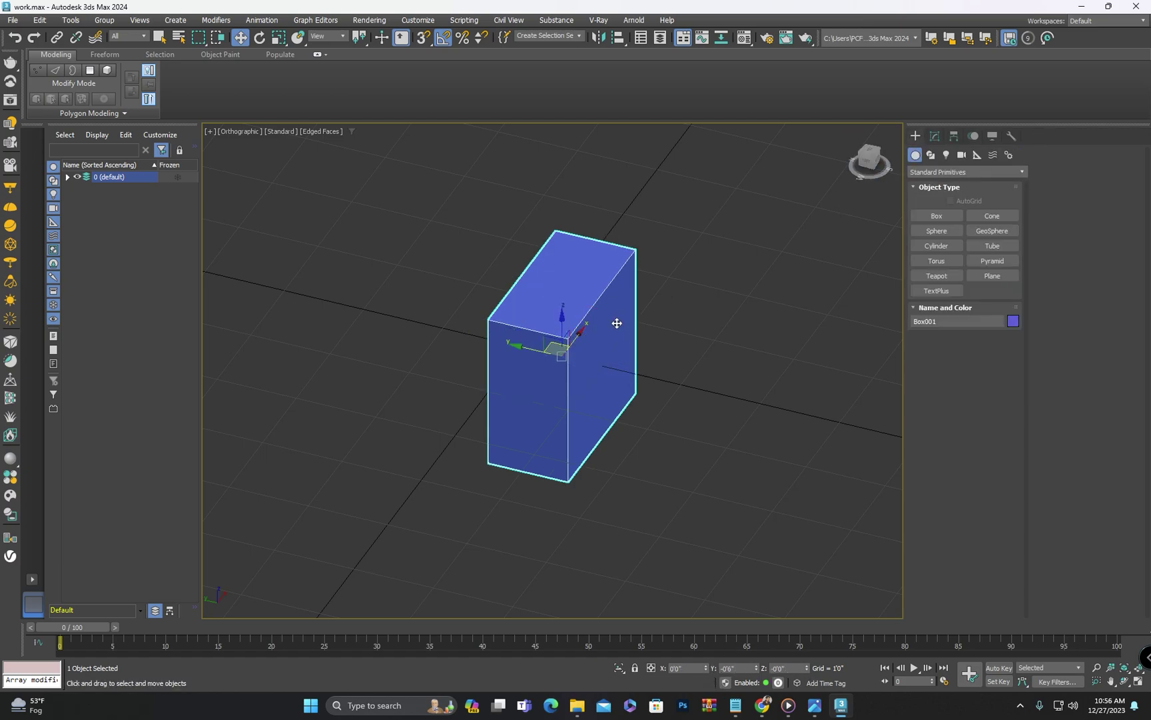
- Zero the box's position so it sits at the origin, and convert it to an editable poly
right_click(756, 667)
scroll(540, 386, "down", 2)
middle_click_drag(540, 386, 467, 380, "alt")
scroll(515, 362, "up", 2)
right_click(515, 361)
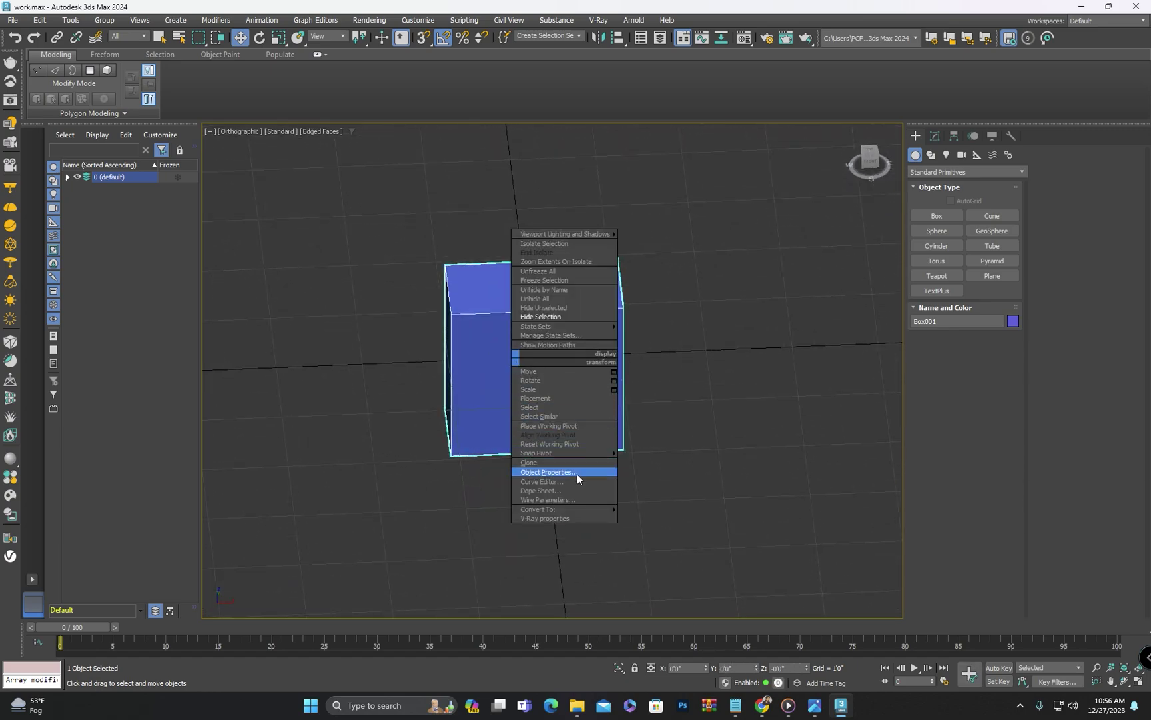
mouse_move(576, 507)
left_click(669, 519)
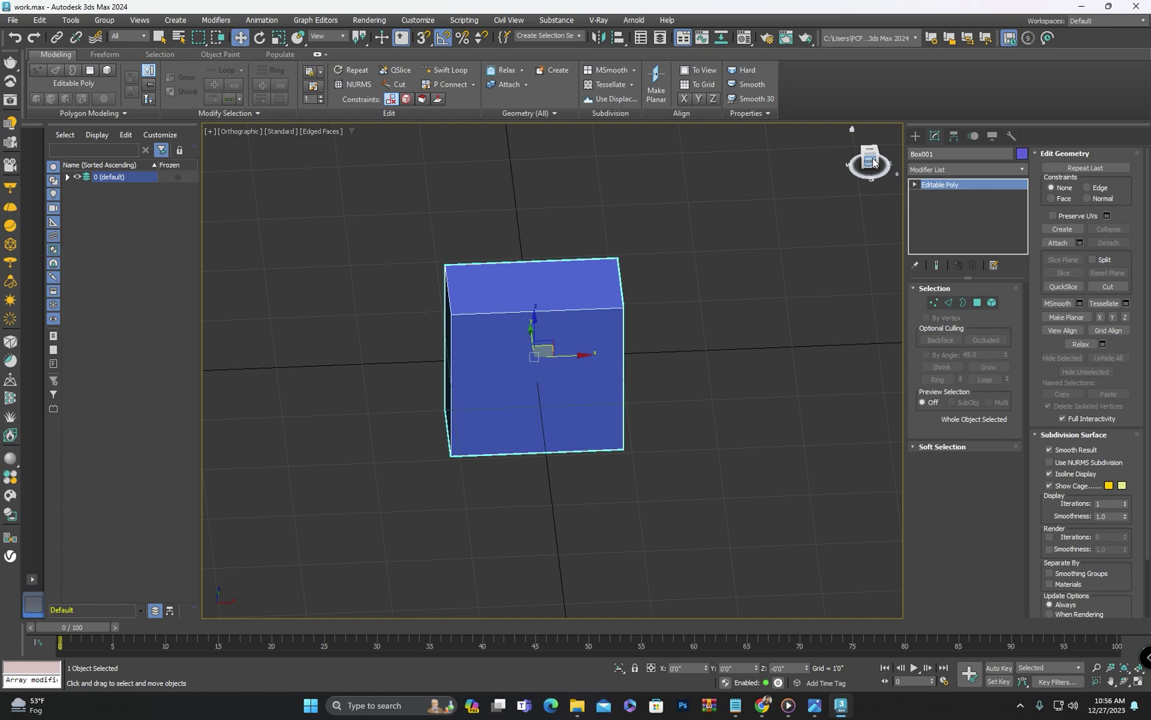
- Switch to the front view and add a TurboSmooth modifier with 2 iterations to the box
left_click(872, 161)
left_click(944, 167)
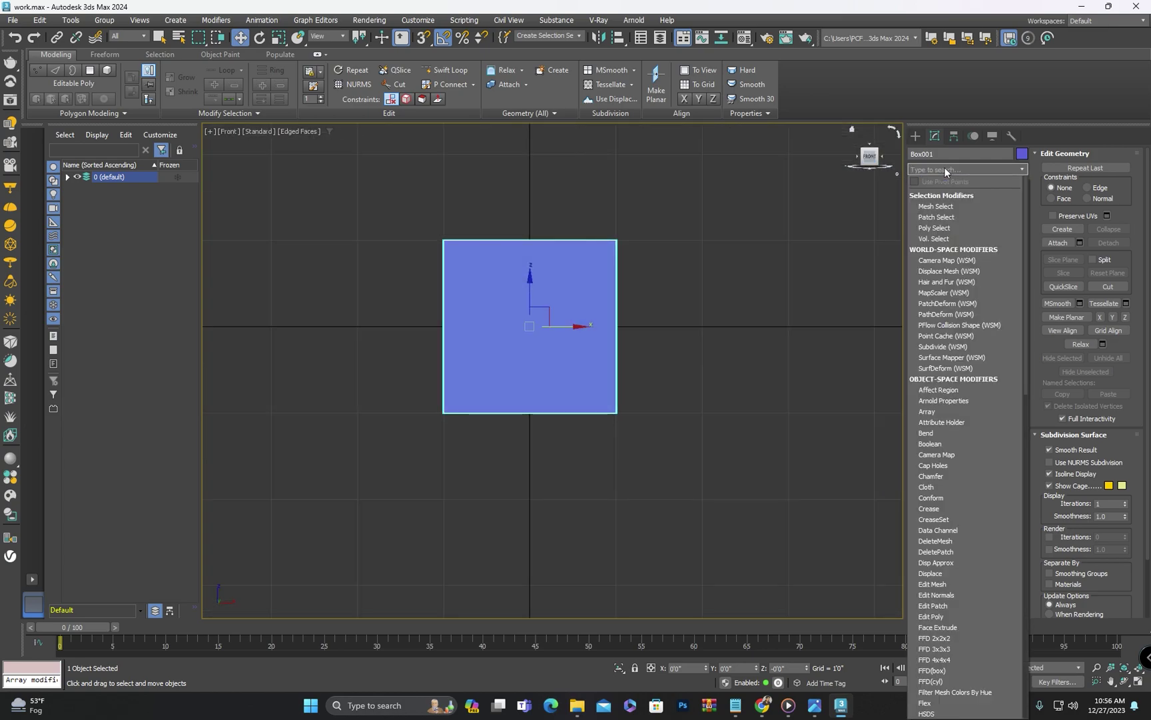
type("tur")
key("Return")
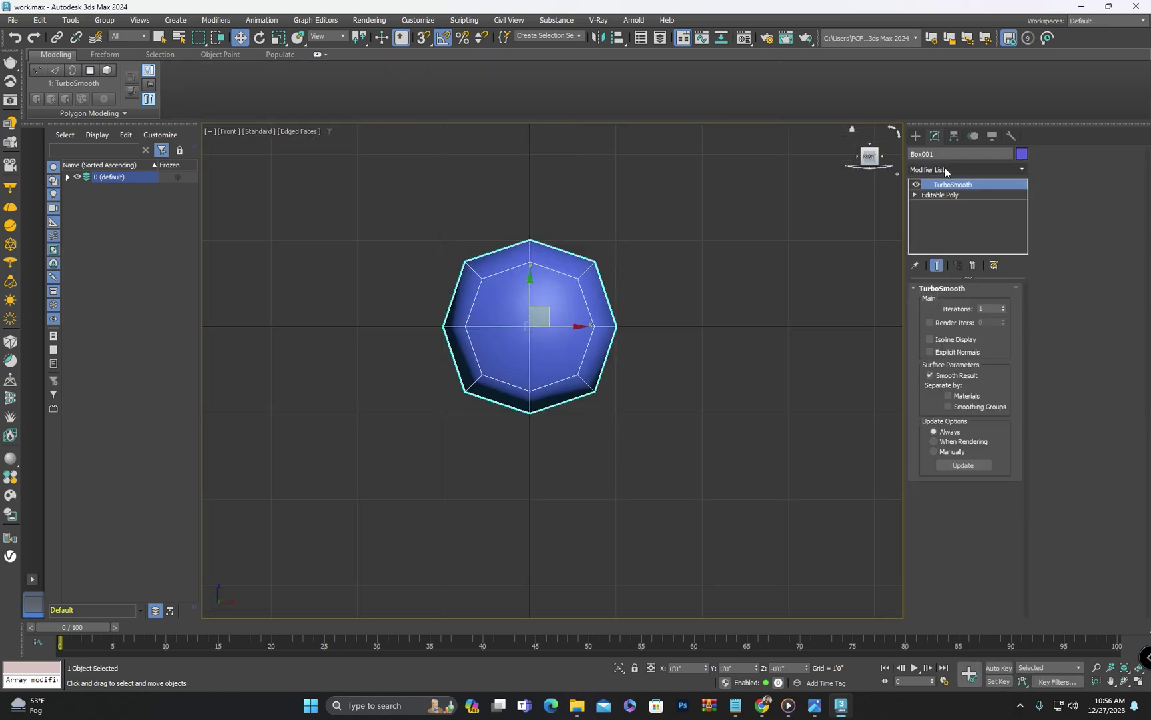
left_click(1003, 307)
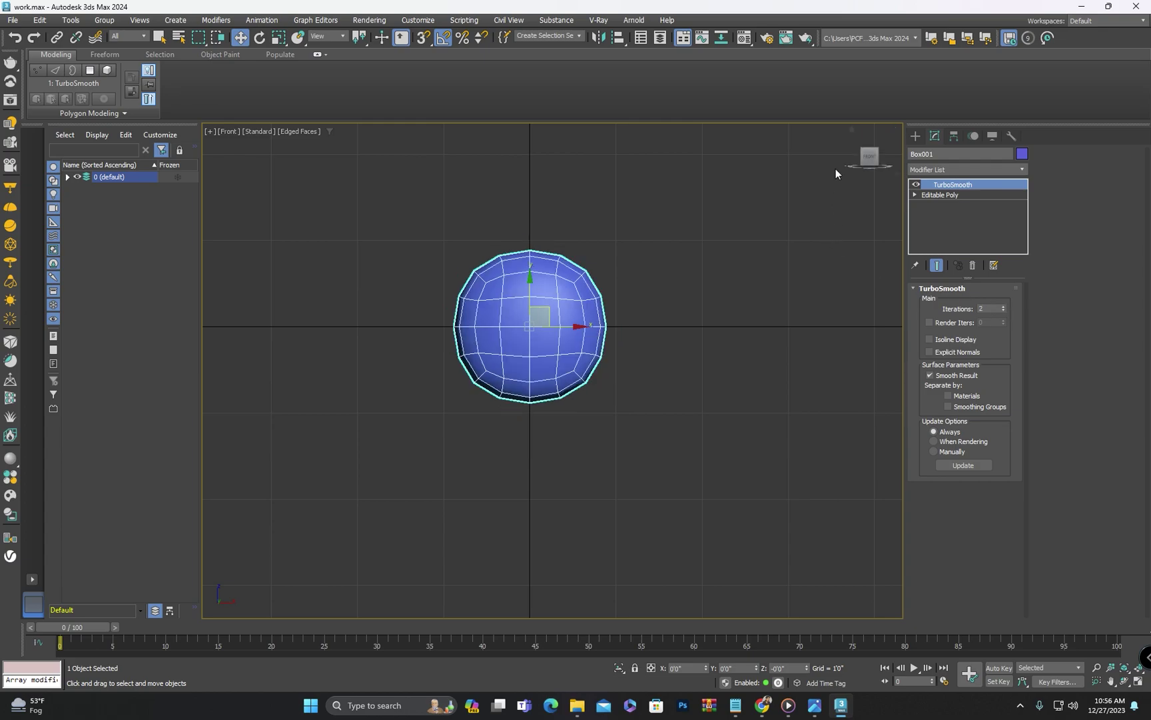
- Add an Edit Poly modifier on top of TurboSmooth
scroll(609, 244, "up", 2)
scroll(646, 231, "up", 3)
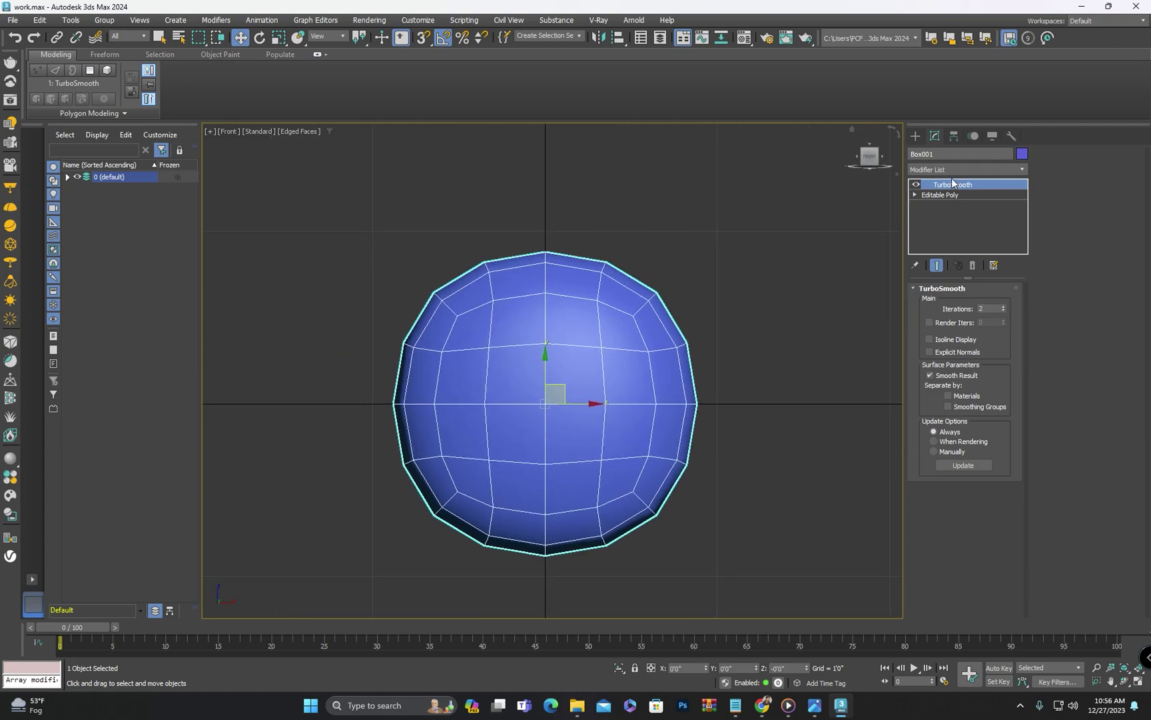
left_click(951, 169)
type("edi")
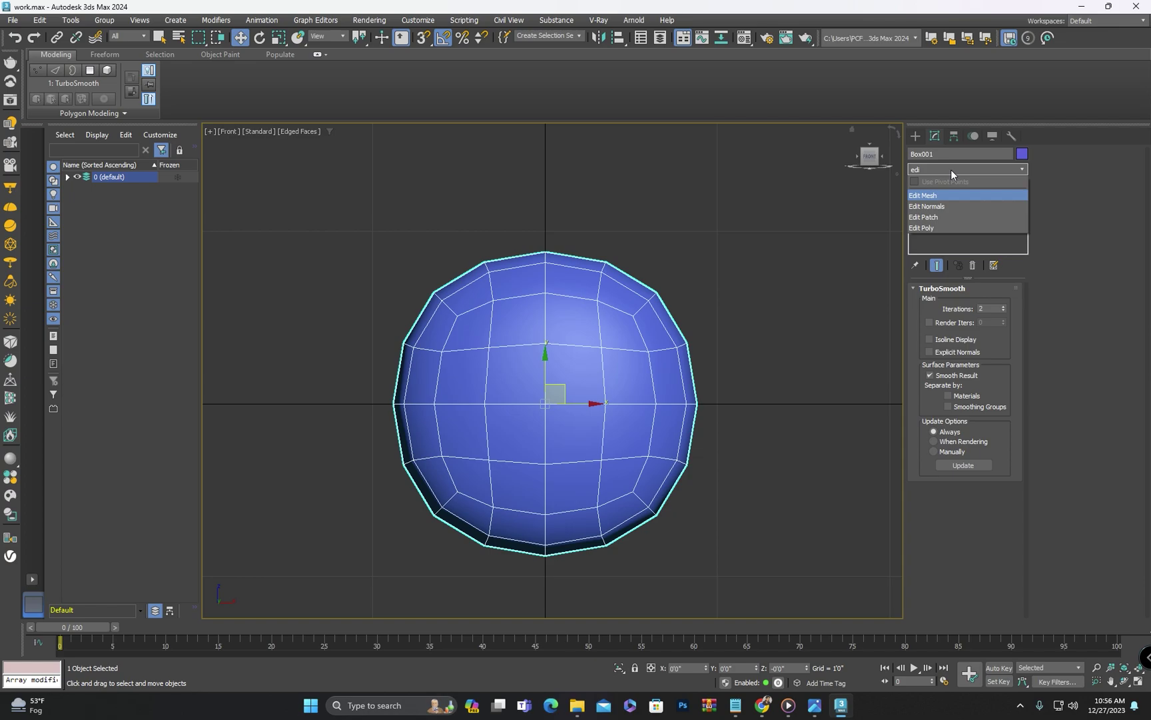
key("Down")
key("Down")
key("Down")
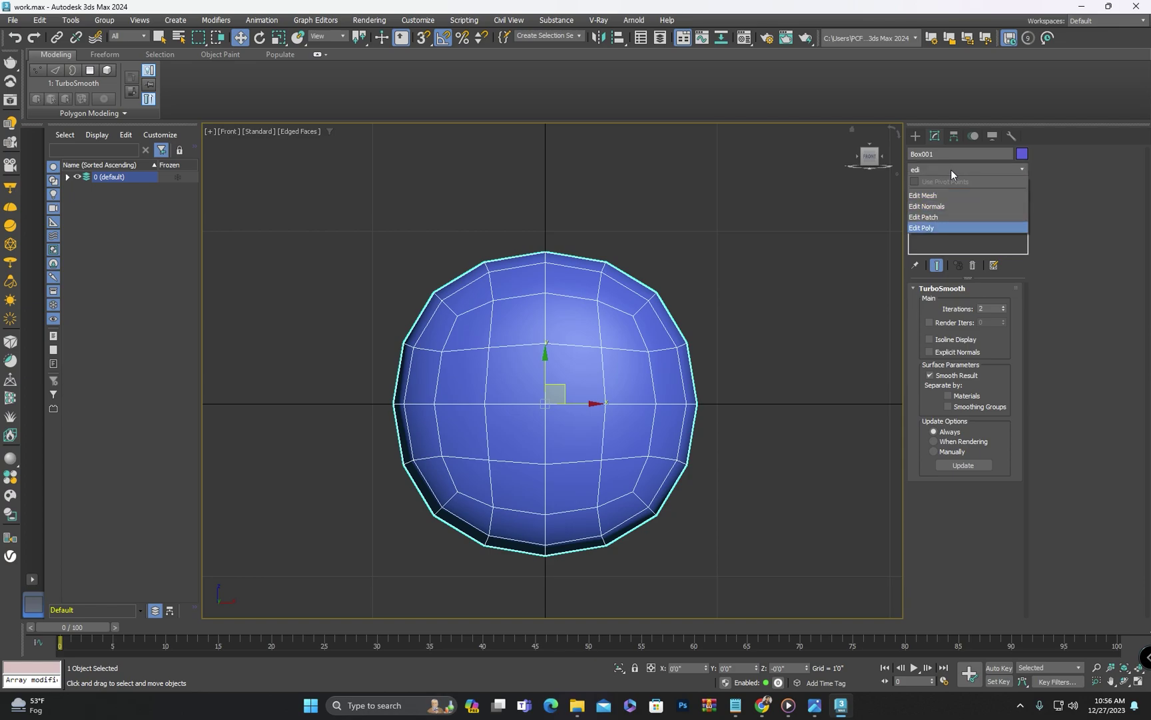
key("Return")
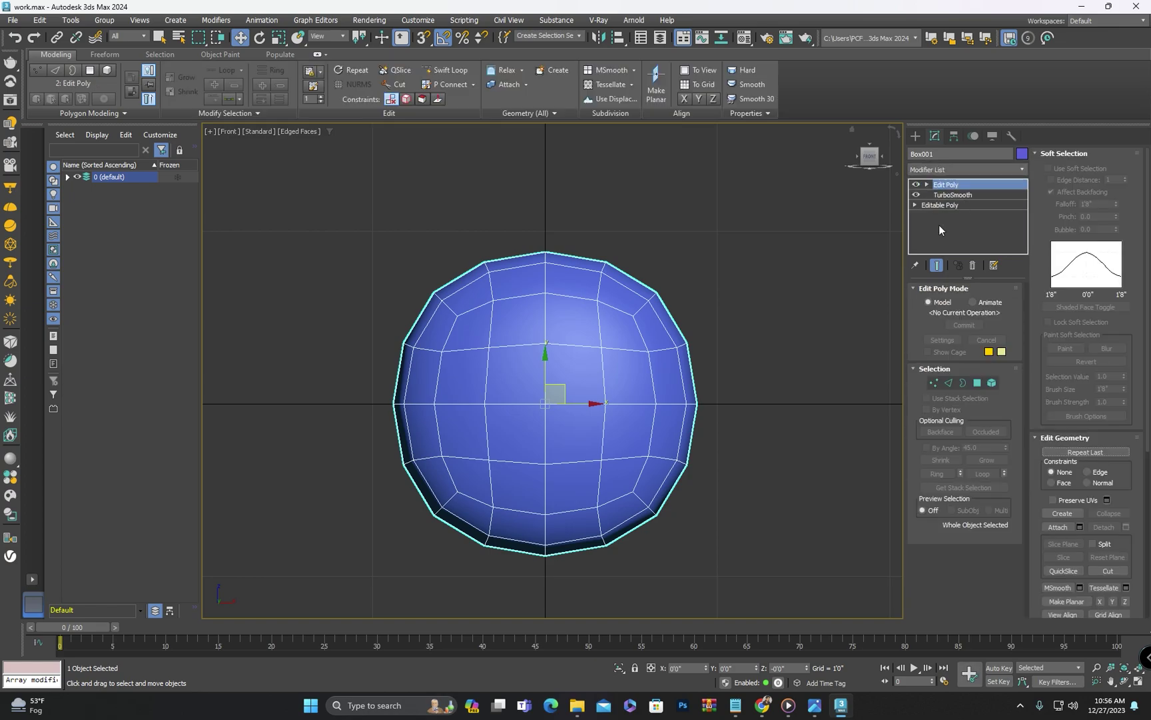
- Delete all polygons on the left half of the rounded shape and leave polygon editing
left_click(976, 384)
scroll(565, 322, "down", 3)
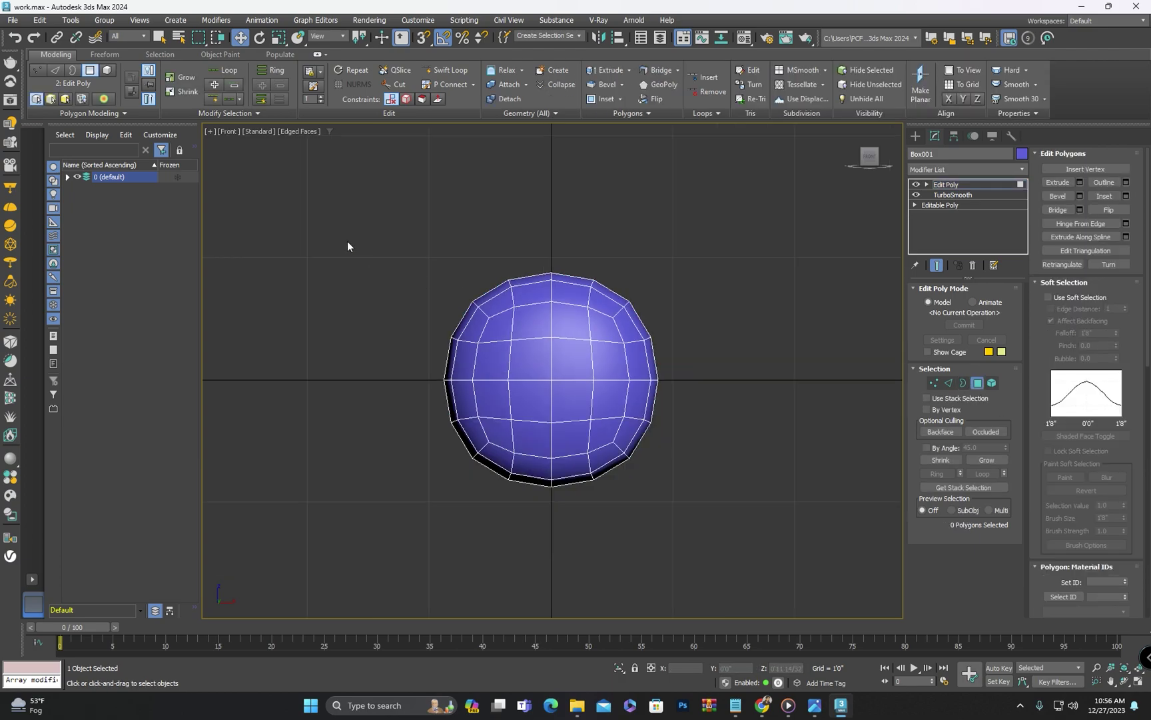
left_click_drag(514, 580, 530, 600)
key("Delete")
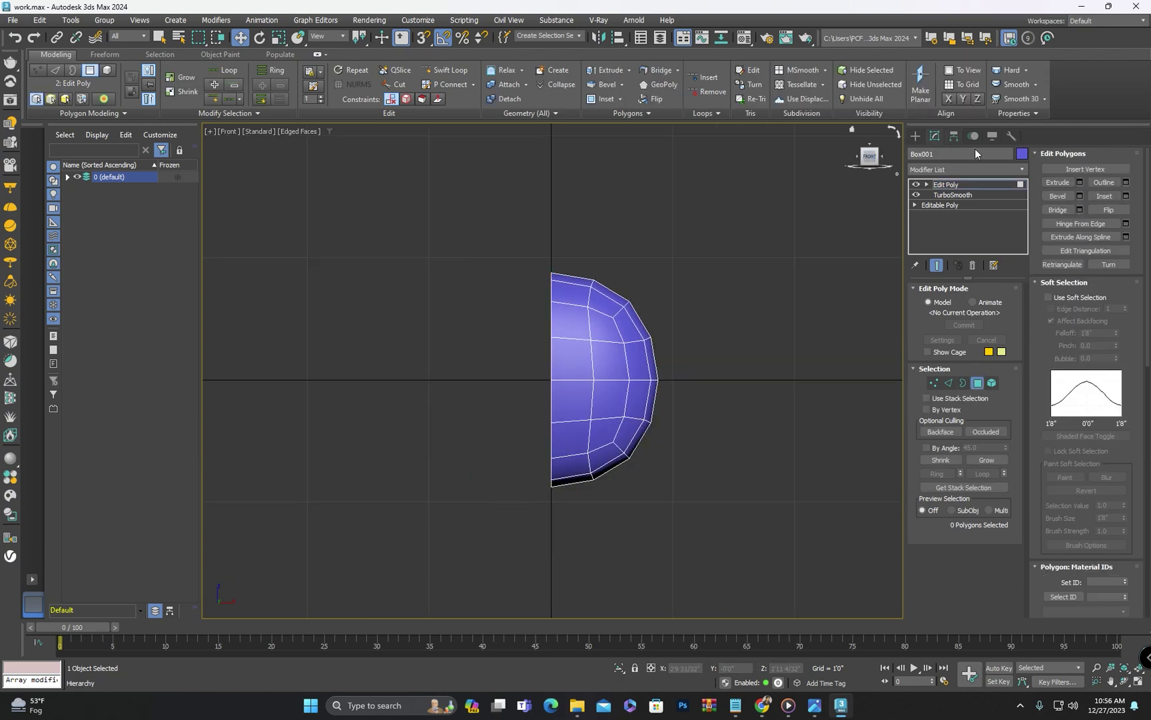
left_click(942, 190)
- Add an FFD 4x4x4 modifier to the remaining half
left_click(929, 167)
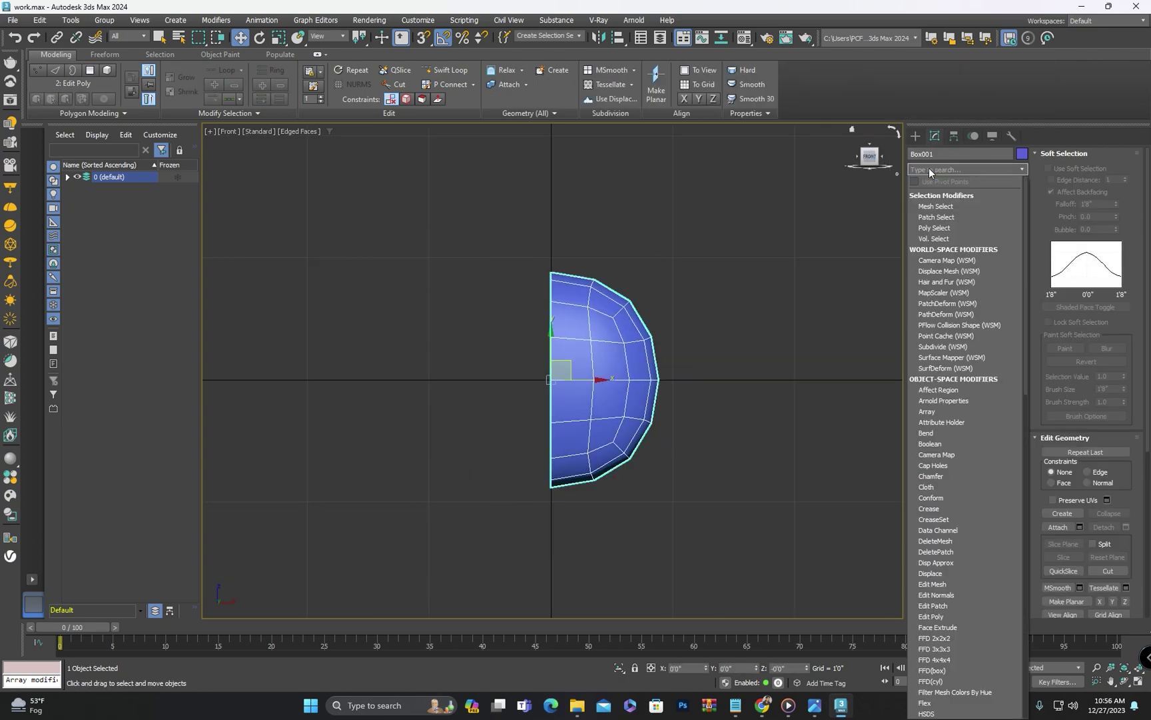
type("ff")
key("Down")
key("Down")
key("Down")
key("Down")
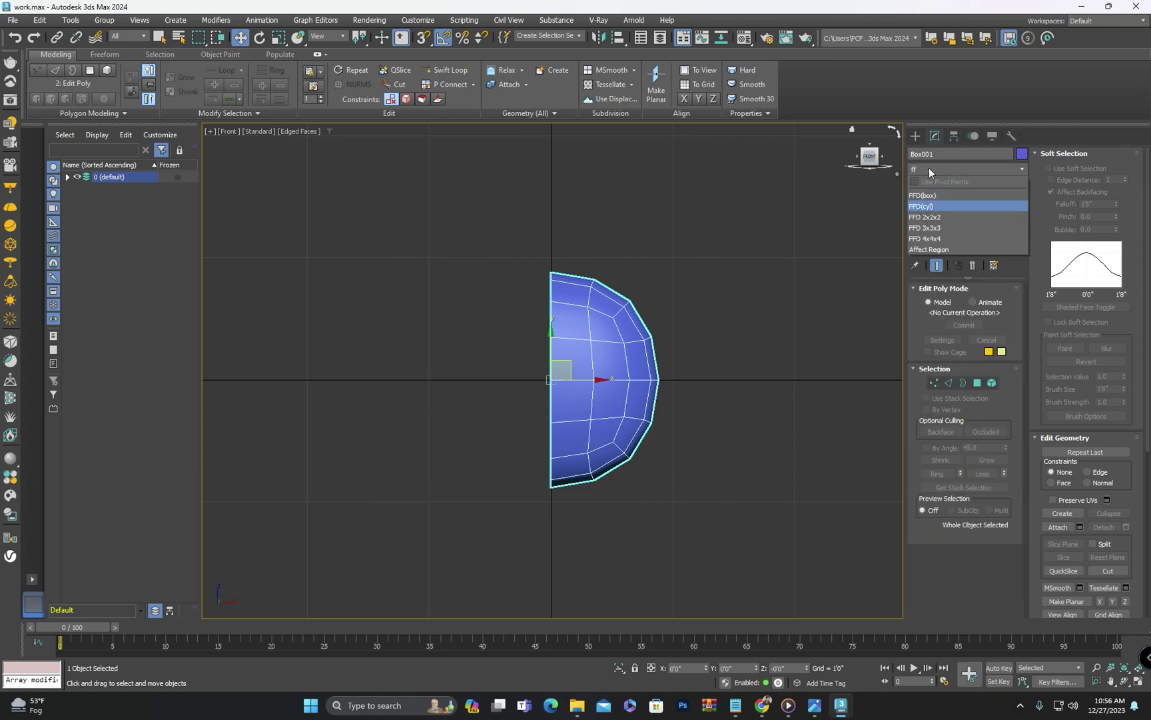
key("Return")
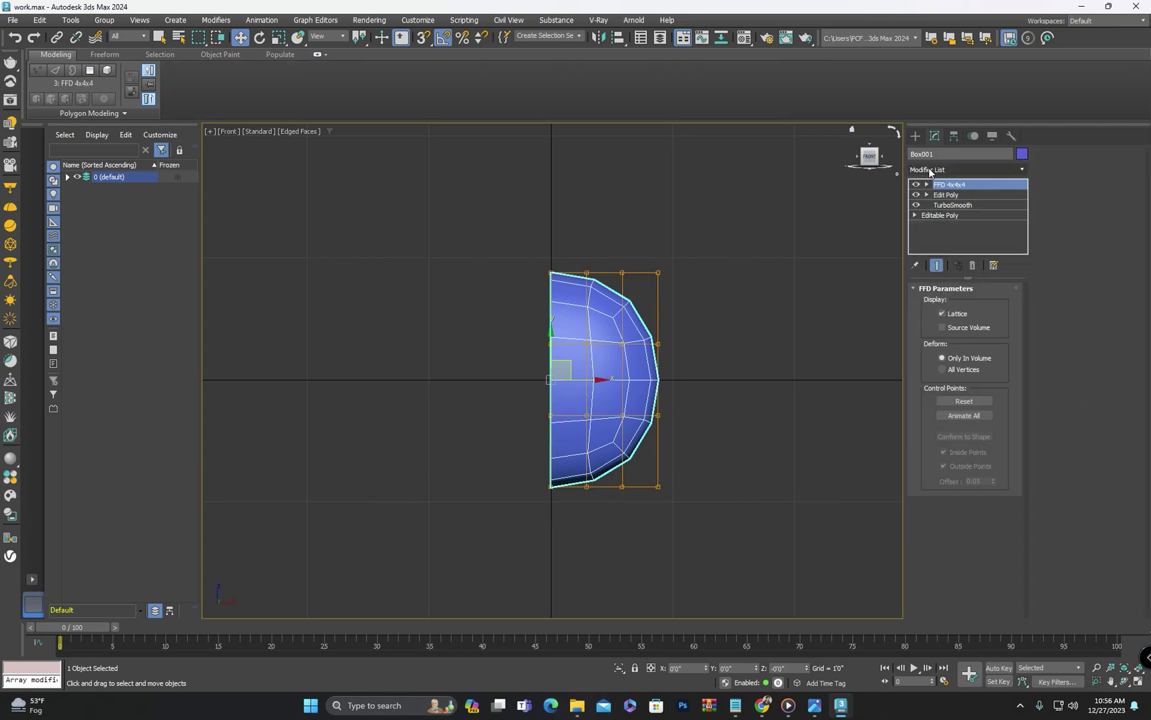
- Pull the lattice control points at the lower end of the cut edge down to form the heart's tip
left_click(927, 184)
left_click(959, 195)
middle_click_drag(607, 466, 616, 414)
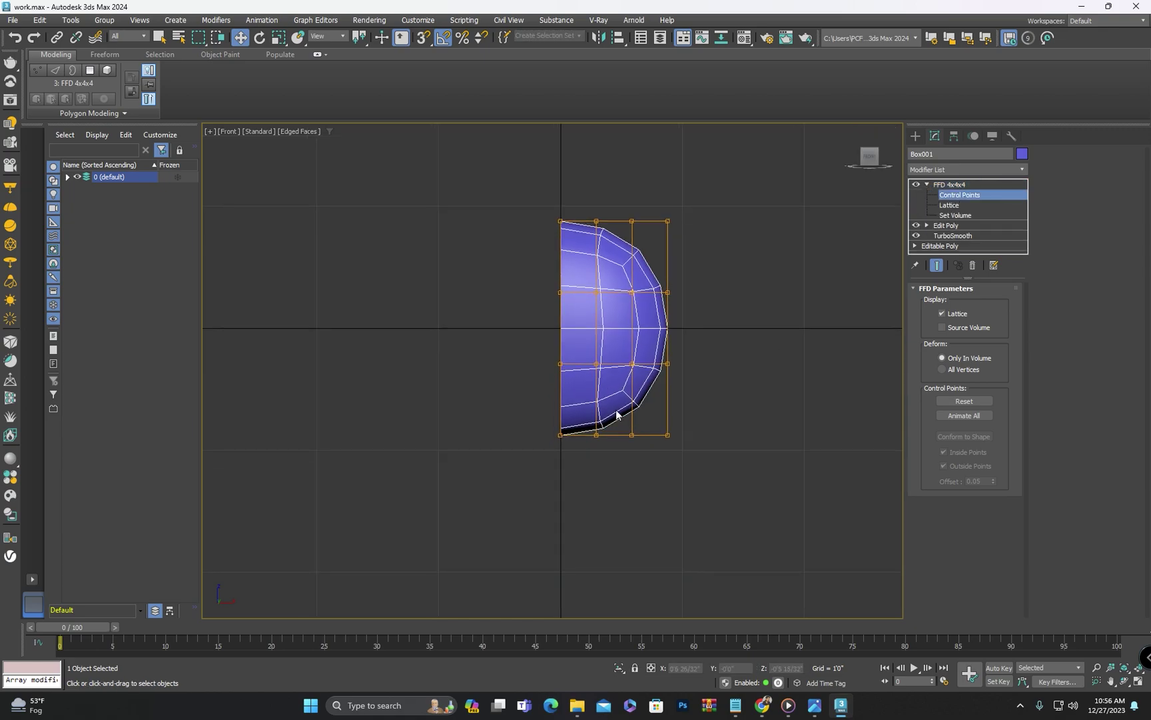
mouse_move(557, 398)
left_mouse_down()
mouse_move(555, 492)
mouse_move(555, 443)
left_mouse_up()
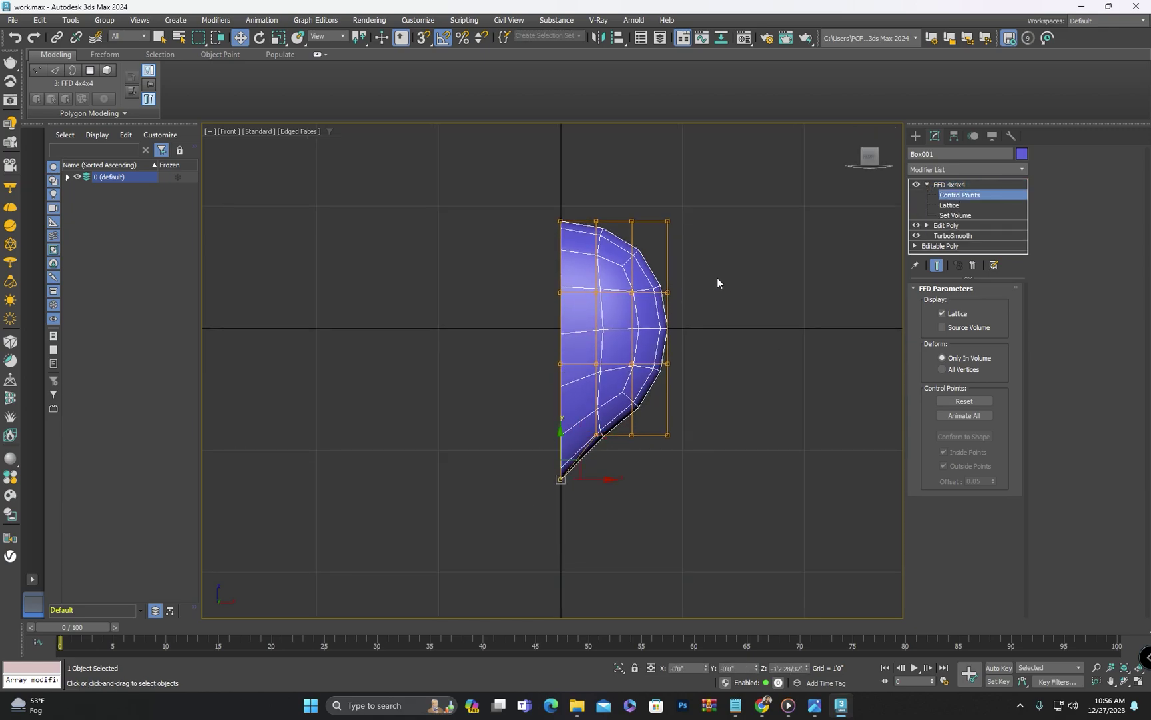
- Move the upper outer block of lattice control points outward and up to raise the heart's lobe
middle_click_drag(717, 277, 672, 348)
left_click_drag(667, 262, 579, 383)
left_click_drag(651, 330, 690, 329)
left_click_drag(644, 281, 644, 208)
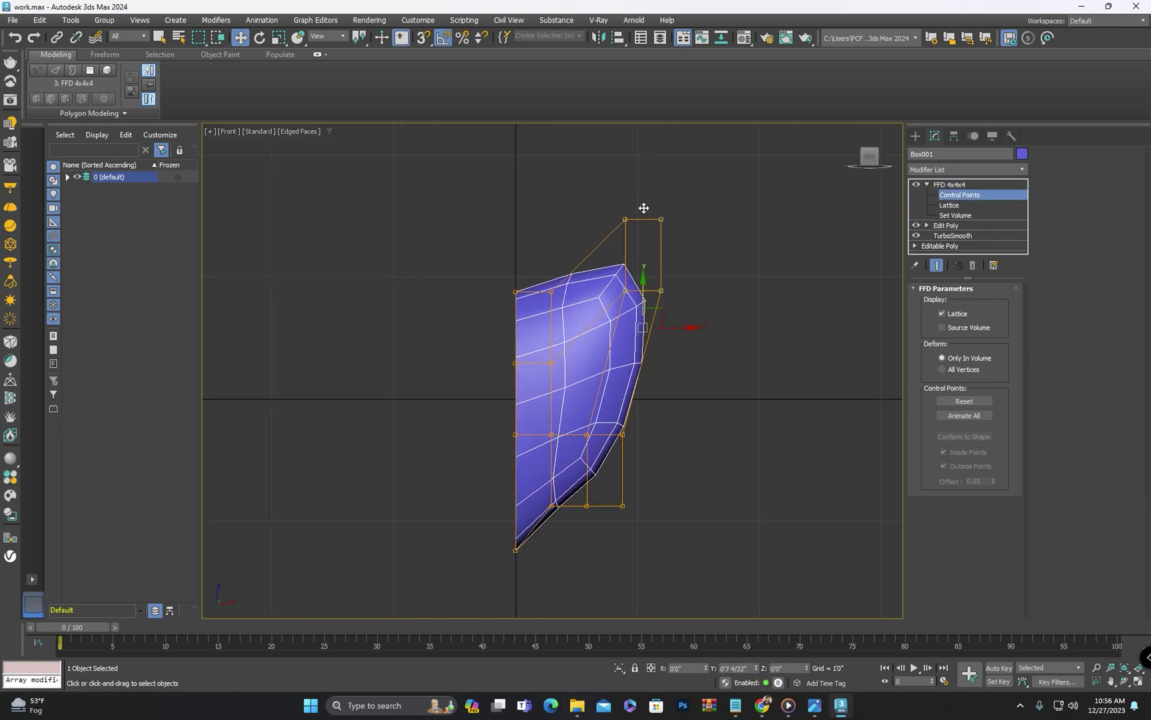
left_click_drag(694, 257, 717, 257)
- Refine the lobe by moving the lower outer control points outward, the topmost ones inward and up, and the upper side ones outward
left_click_drag(682, 413, 735, 436)
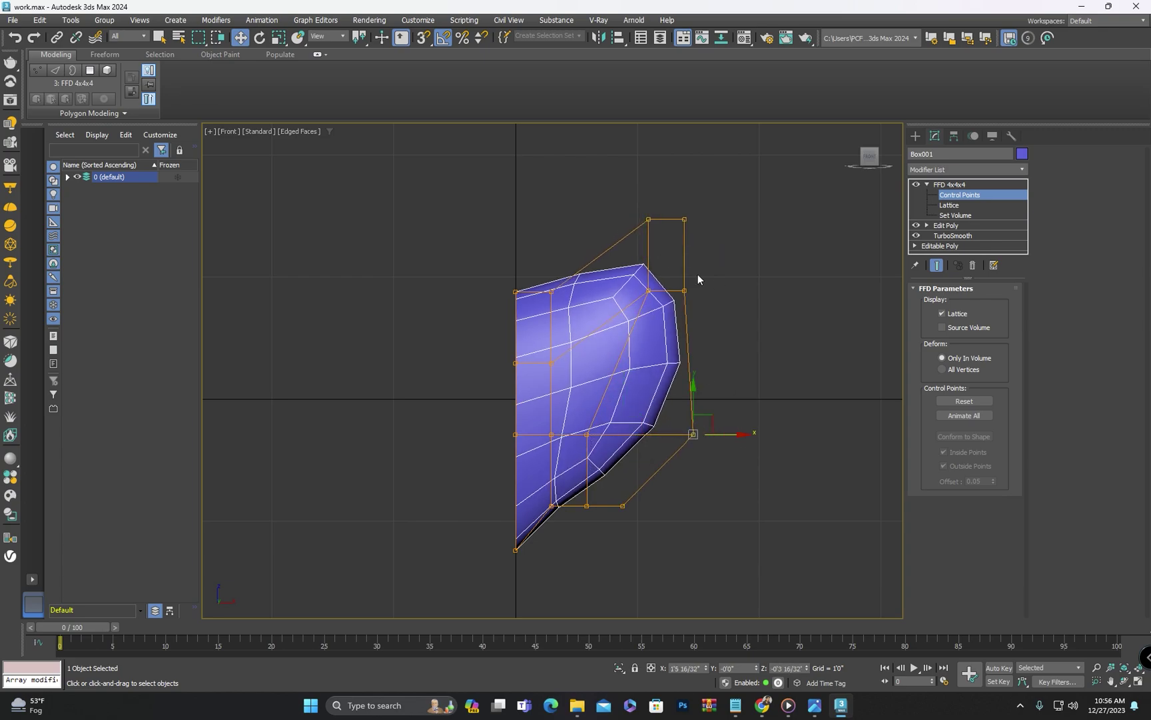
left_click_drag(693, 219, 677, 201)
left_click_drag(633, 158, 633, 149)
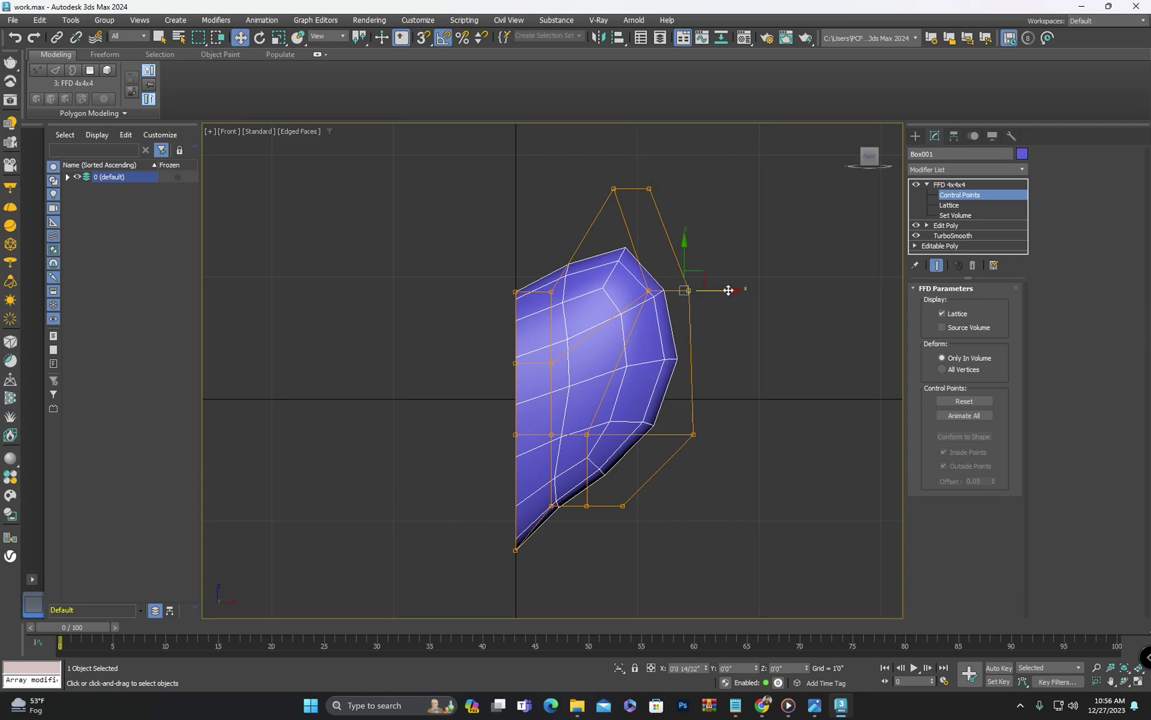
left_click_drag(724, 291, 750, 290)
left_click(926, 185)
- Add a Symmetry modifier that mirrors the half across the X axis into a full heart
left_click(940, 170)
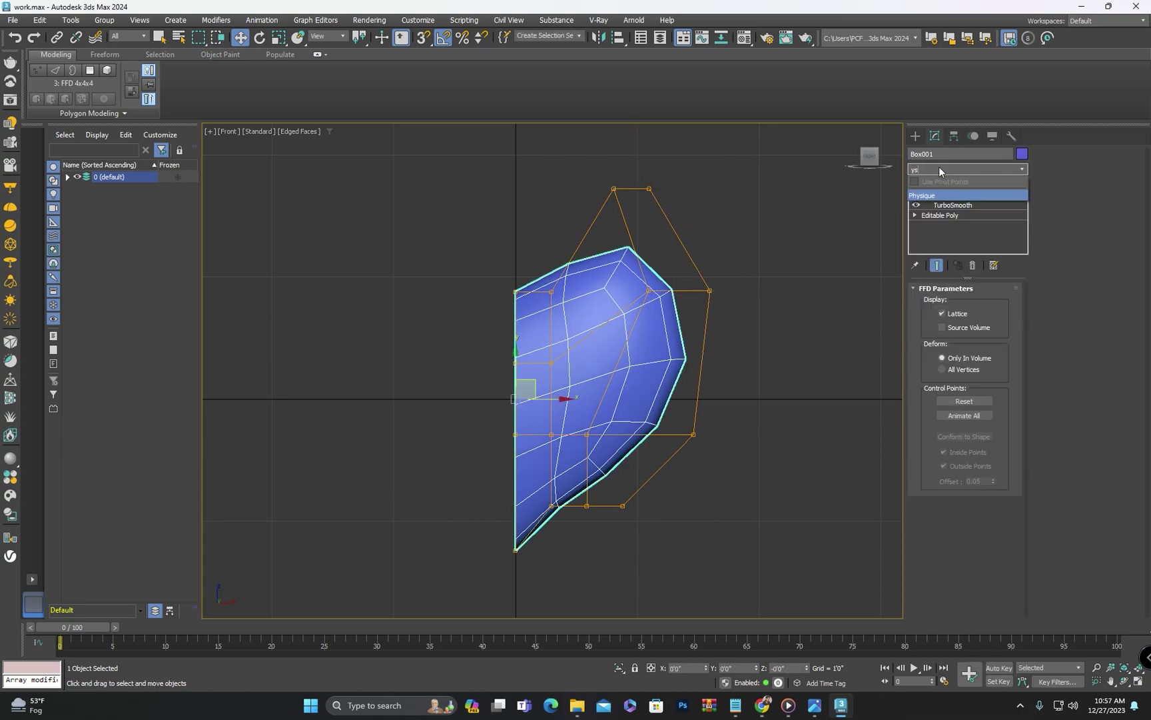
type("sy")
key("Return")
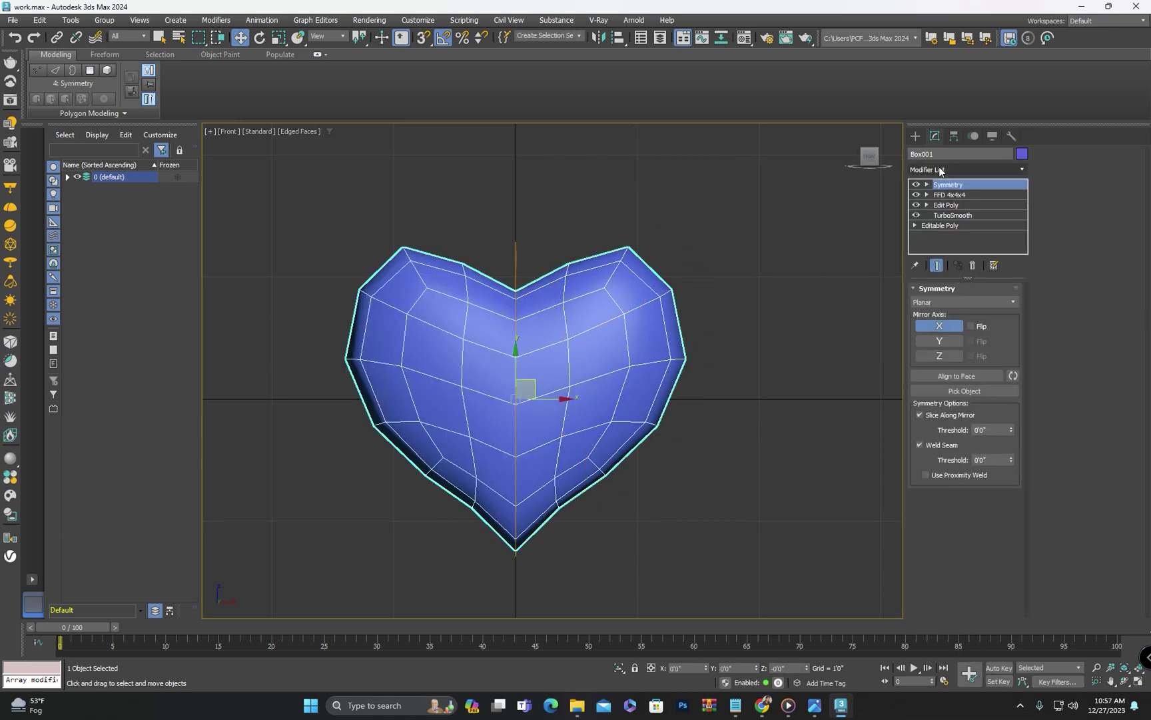
- Widen the mirrored heart by moving the FFD's outer side control points outward, and adjust the topmost points of the lobe
left_click(927, 194)
left_click(959, 205)
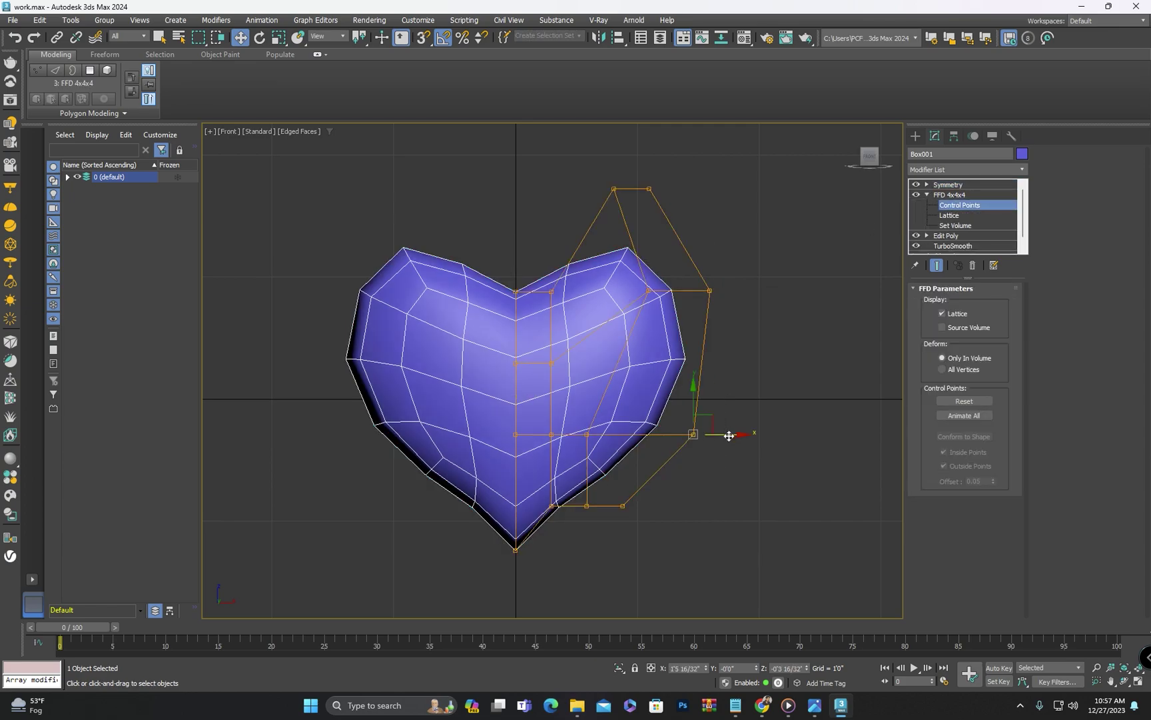
left_click_drag(729, 435, 749, 435)
left_click_drag(751, 290, 761, 290)
left_click_drag(659, 166, 607, 154)
left_click(608, 525)
- Add a second TurboSmooth modifier above Symmetry with 2 iterations
left_click(948, 185)
left_click(949, 169)
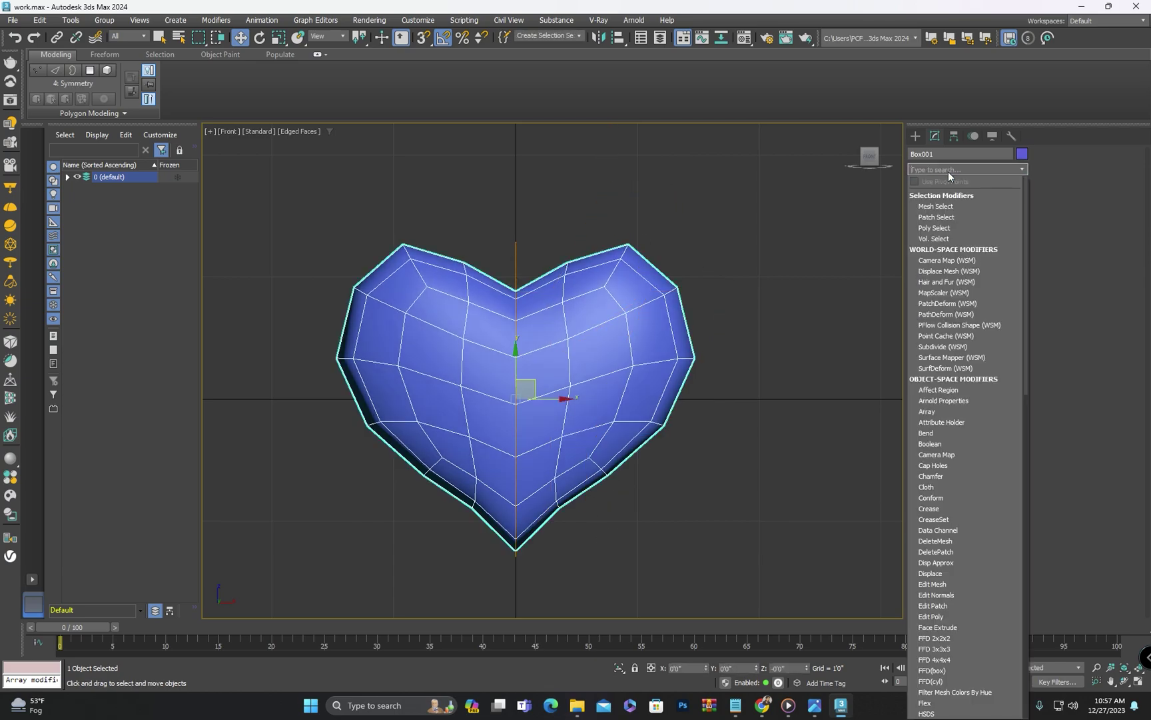
type("tur")
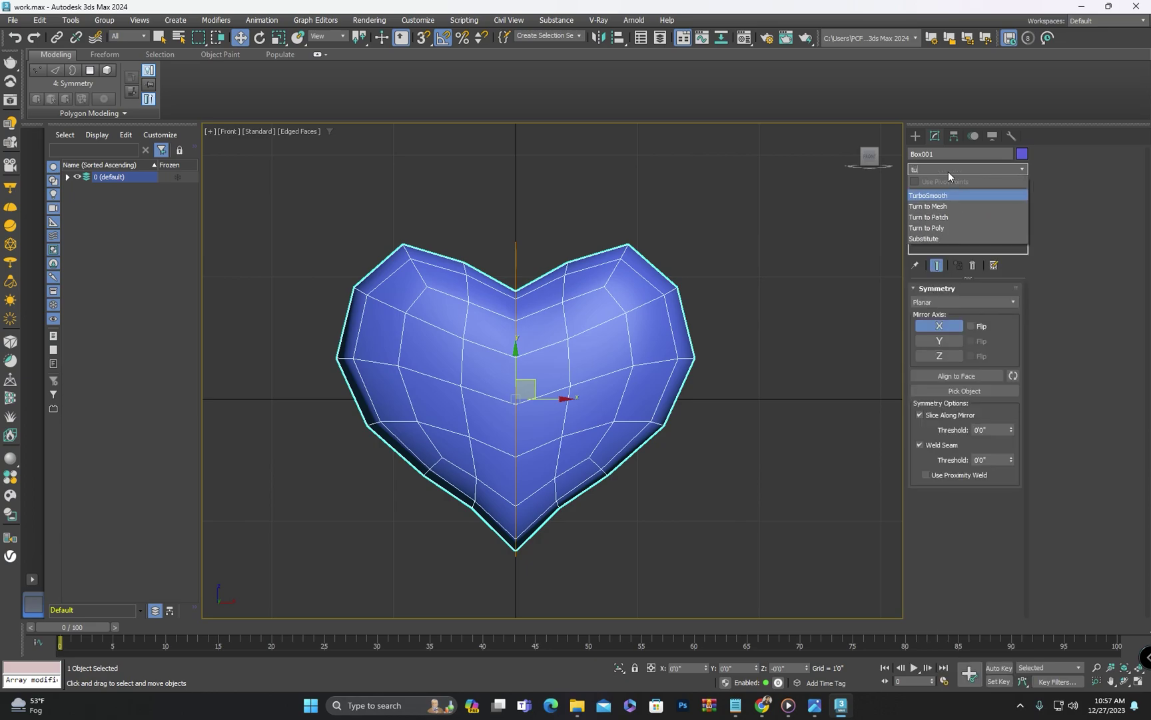
key("Return")
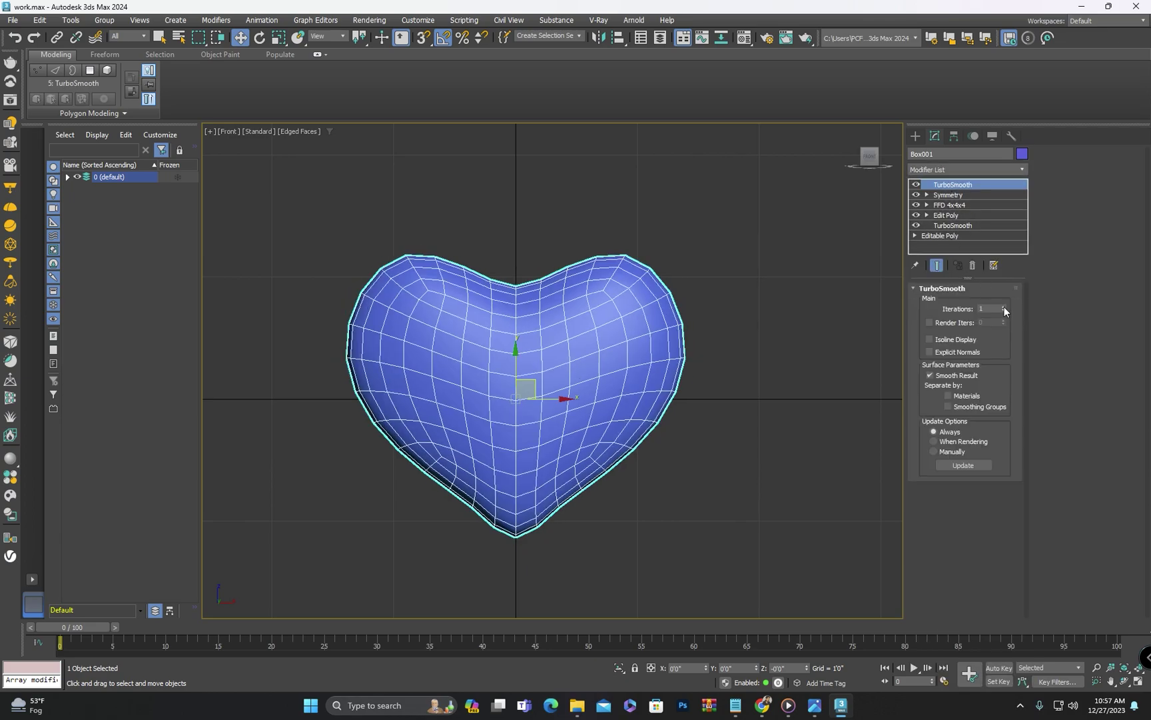
left_click(1004, 306)
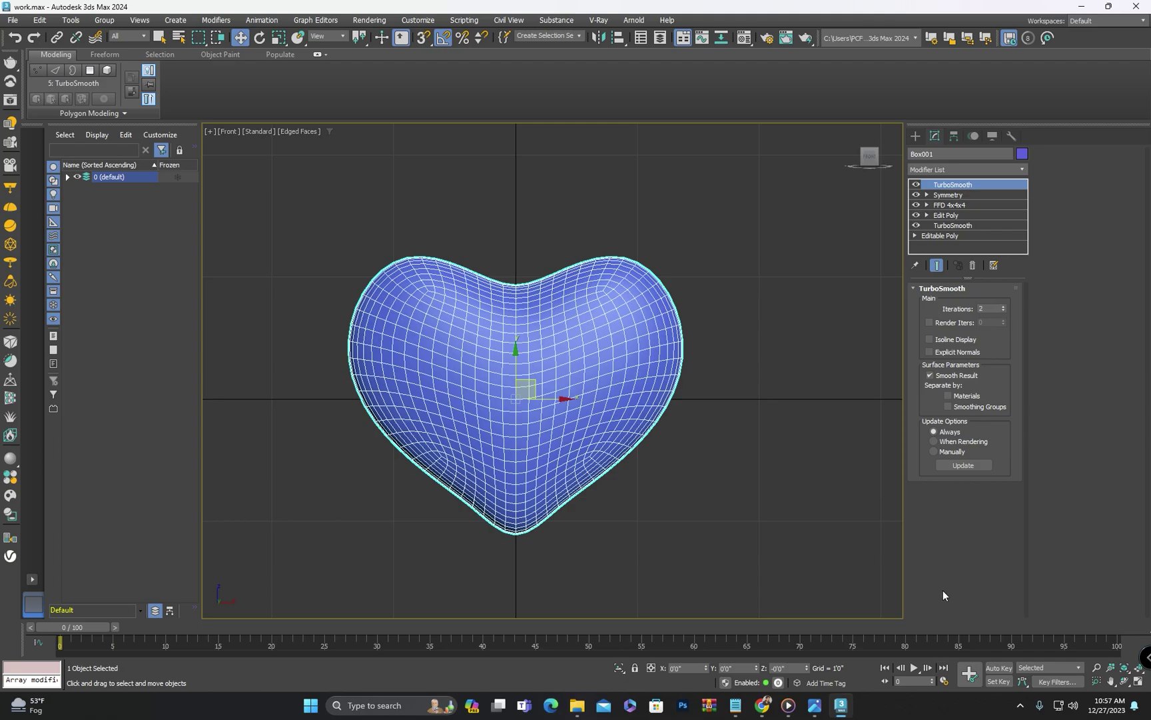
- Add another Edit Poly modifier on top of the smoothed heart
scroll(515, 348, "up", 2)
middle_click_drag(516, 348, 539, 345, "alt")
scroll(671, 347, "down", 2)
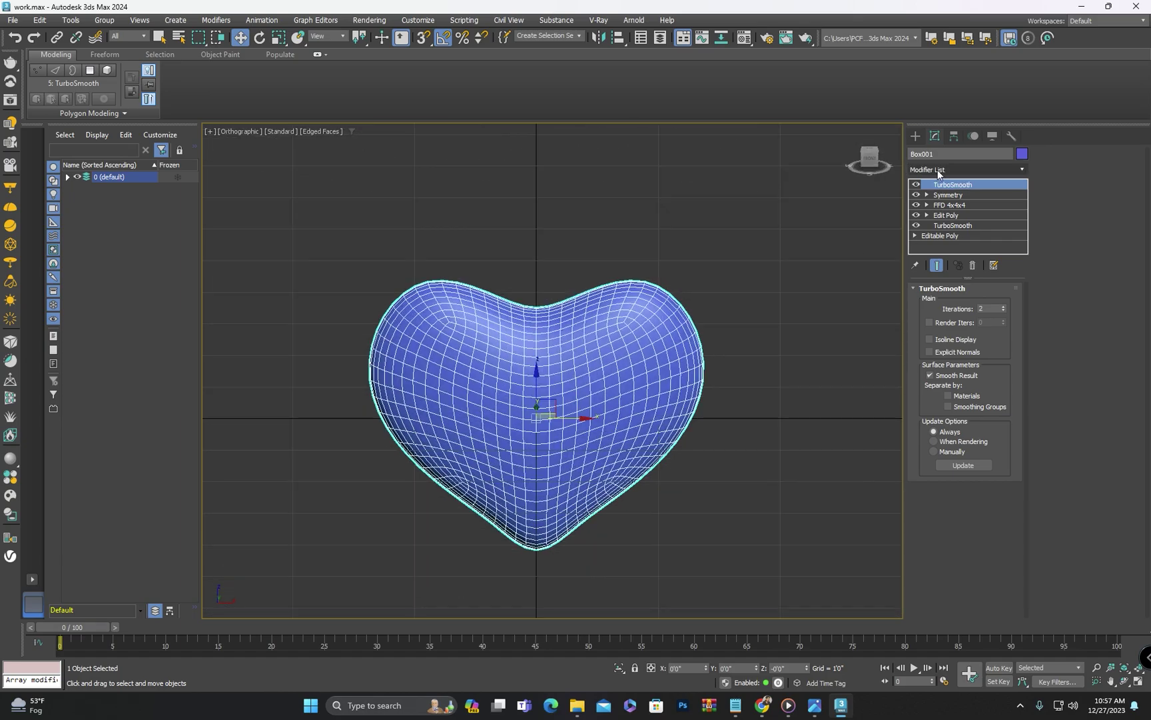
left_click(937, 170)
type("ed")
left_click(935, 229)
- Select the four polygons around the centre of the heart's top notch
scroll(526, 325, "up", 3)
middle_click_drag(527, 326, 528, 392, "alt")
left_click(870, 154)
left_click(978, 383)
middle_click_drag(648, 392, 653, 378)
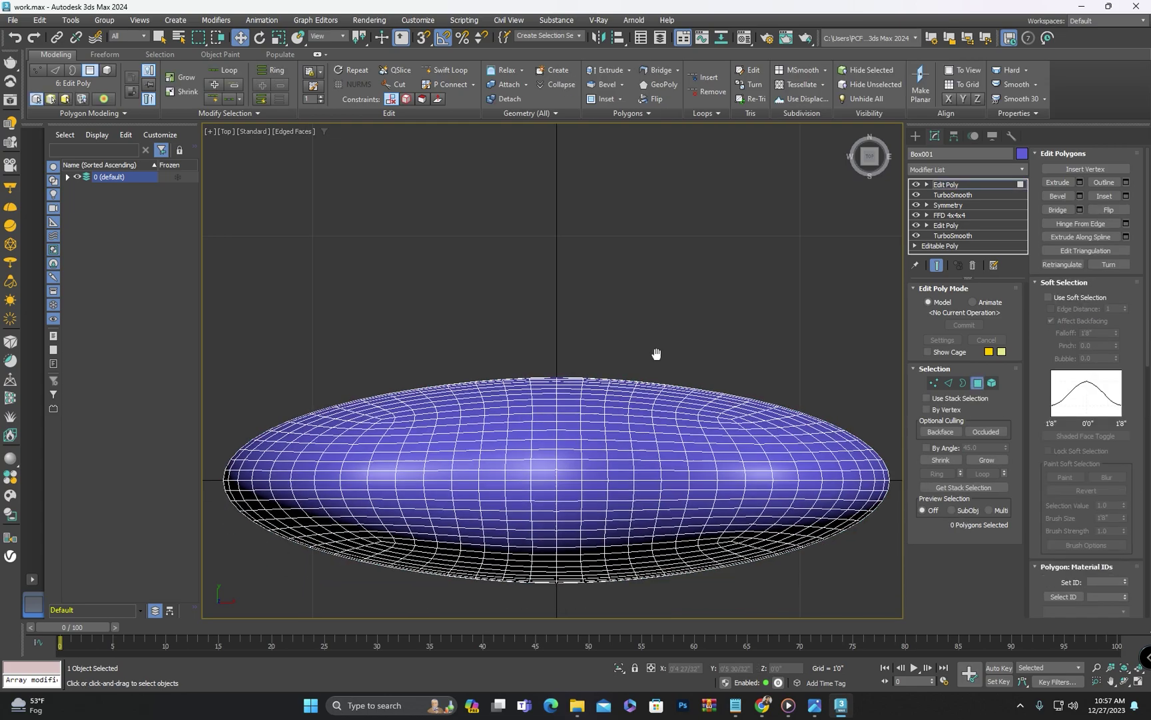
scroll(527, 400, "up", 3)
left_click(512, 412)
left_click(515, 433, "ctrl")
left_click(560, 414, "ctrl")
left_click(564, 433, "ctrl")
scroll(564, 432, "down", 5)
middle_click_drag(571, 424, 672, 441, "alt")
scroll(531, 389, "up", 5)
scroll(531, 389, "down", 5)
key("f")
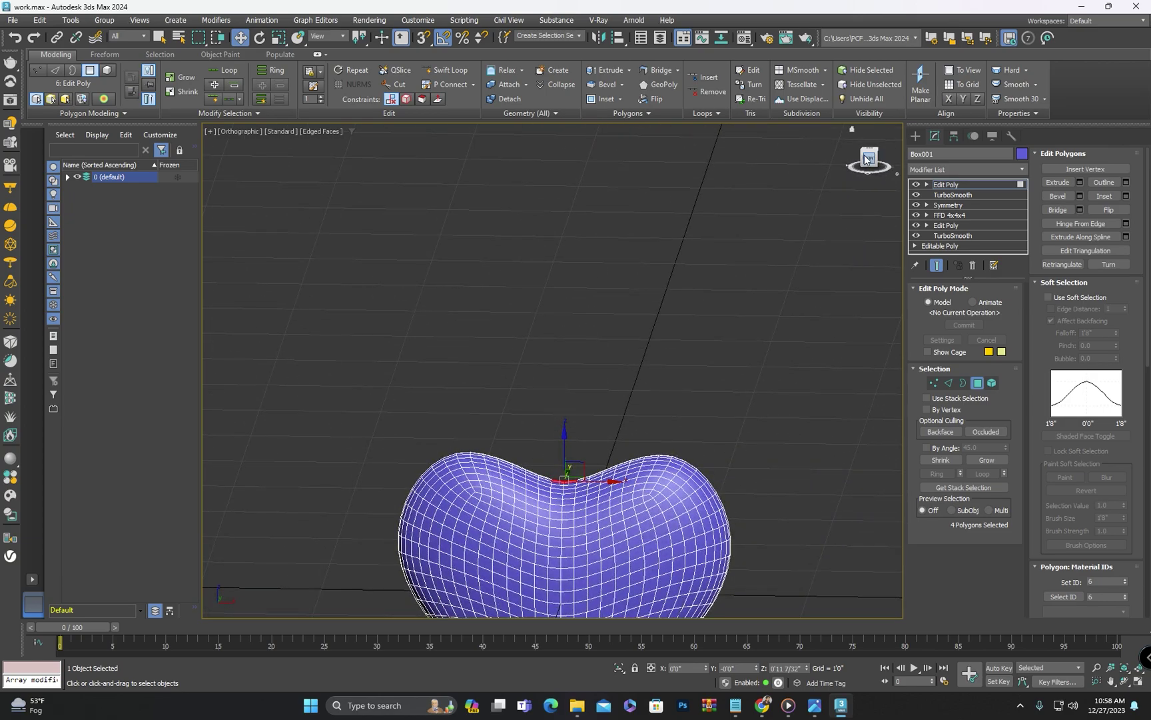
key("z")
- Extrude the four selected polygons by 0'1 27/32" into a stub and flatten its top by scaling it vertically
left_click(1079, 182)
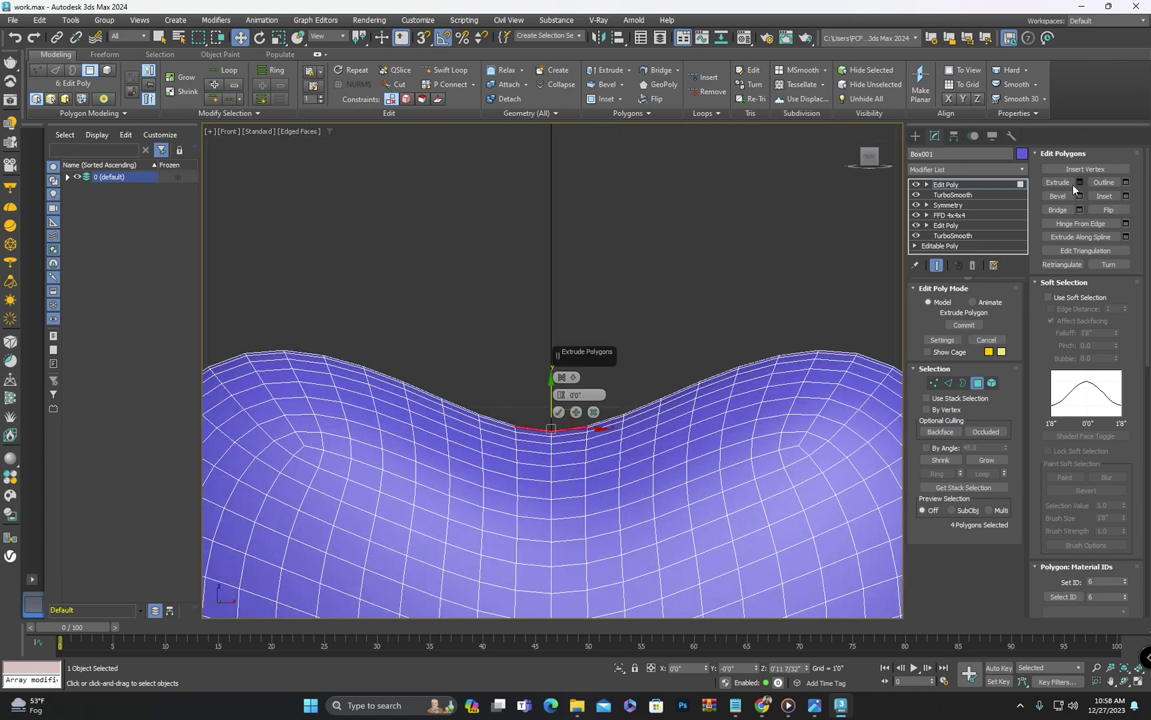
left_click_drag(563, 394, 564, 468)
scroll(493, 422, "down", 5)
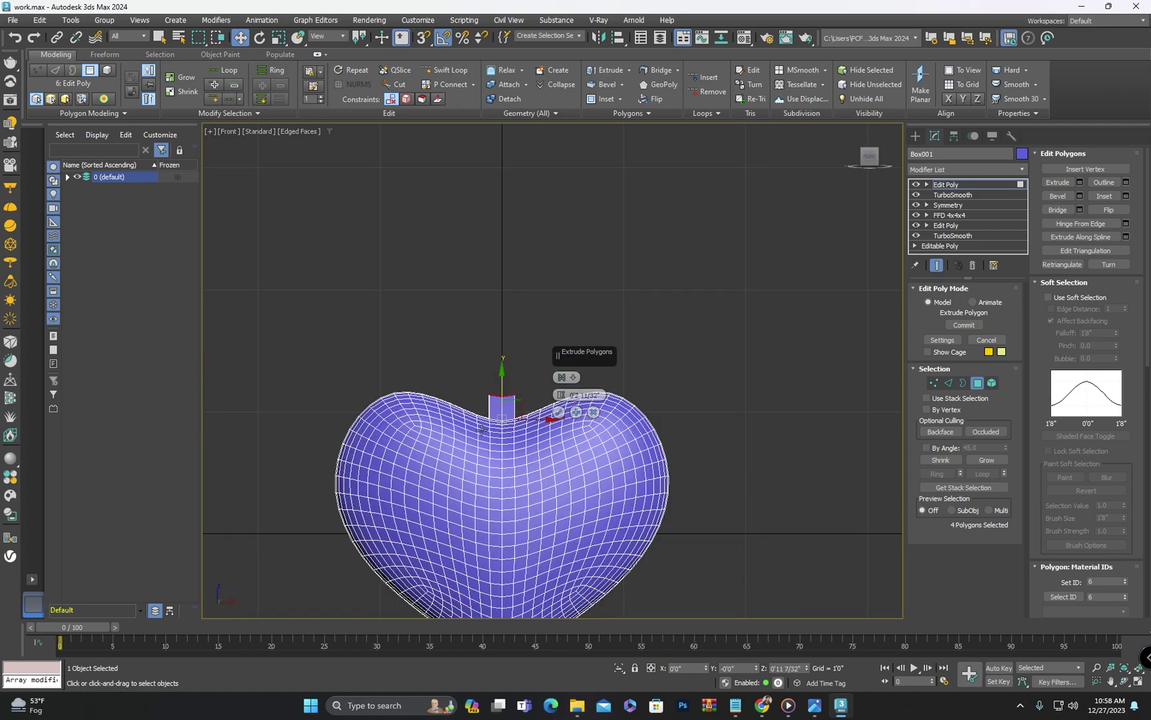
middle_click_drag(493, 421, 477, 305)
scroll(477, 305, "up", 3)
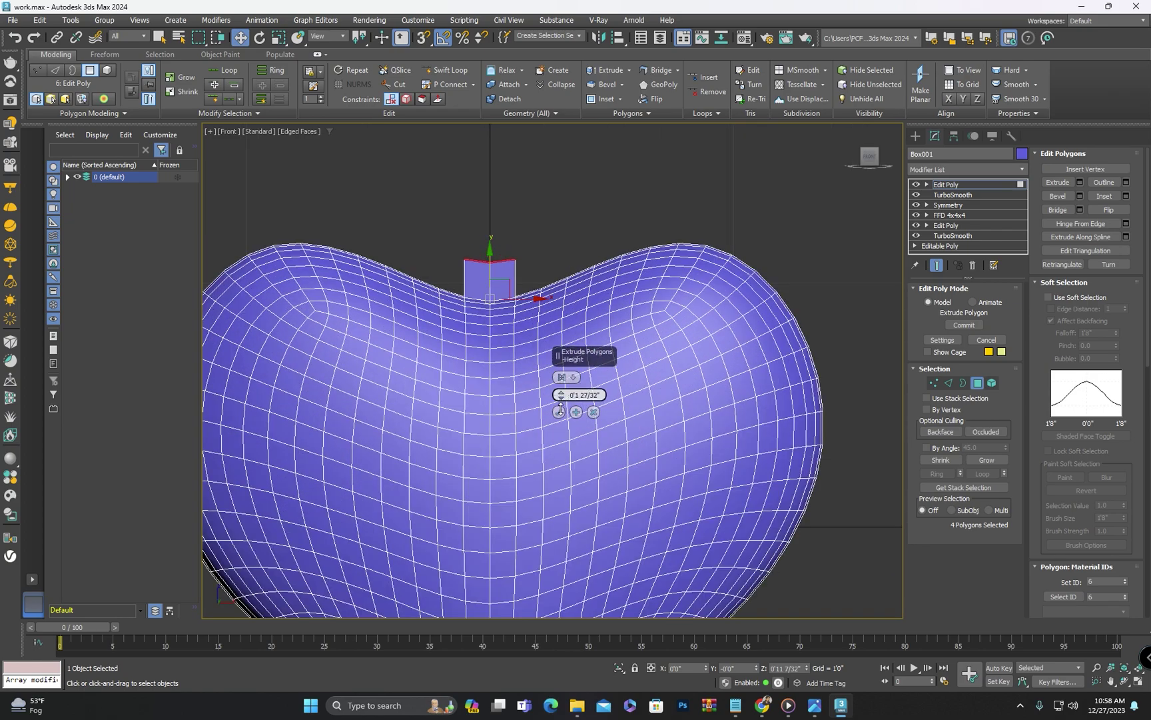
left_click(558, 412)
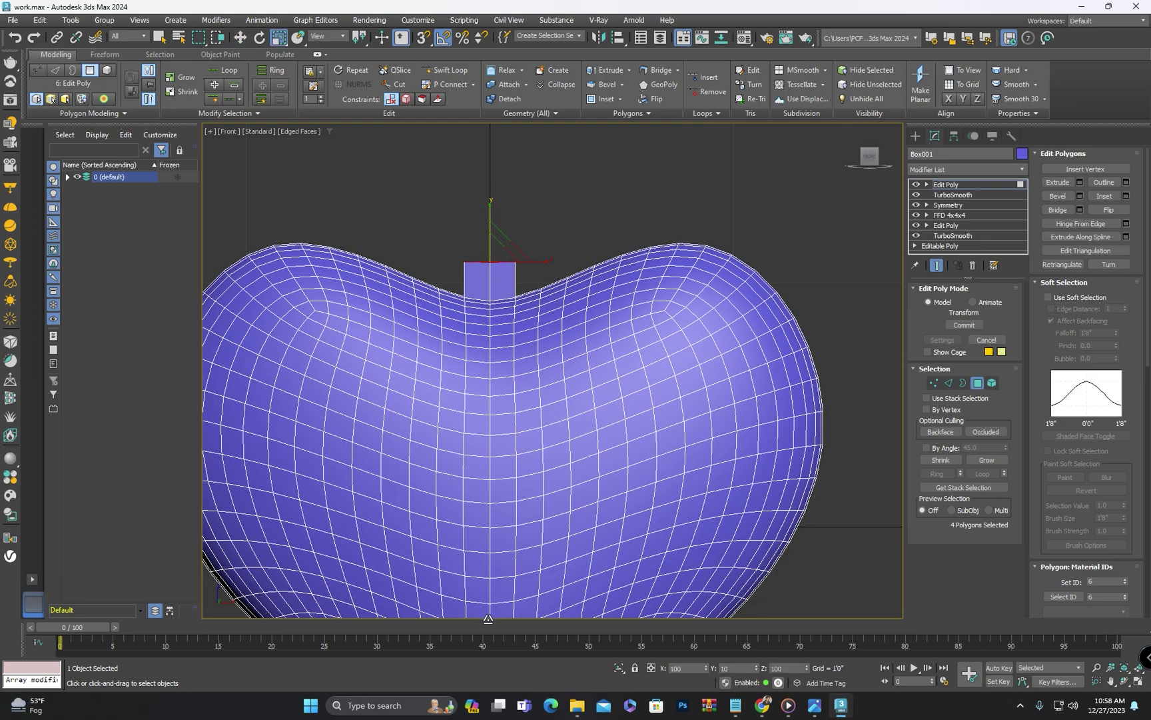
right_click(595, 189)
left_click(432, 241)
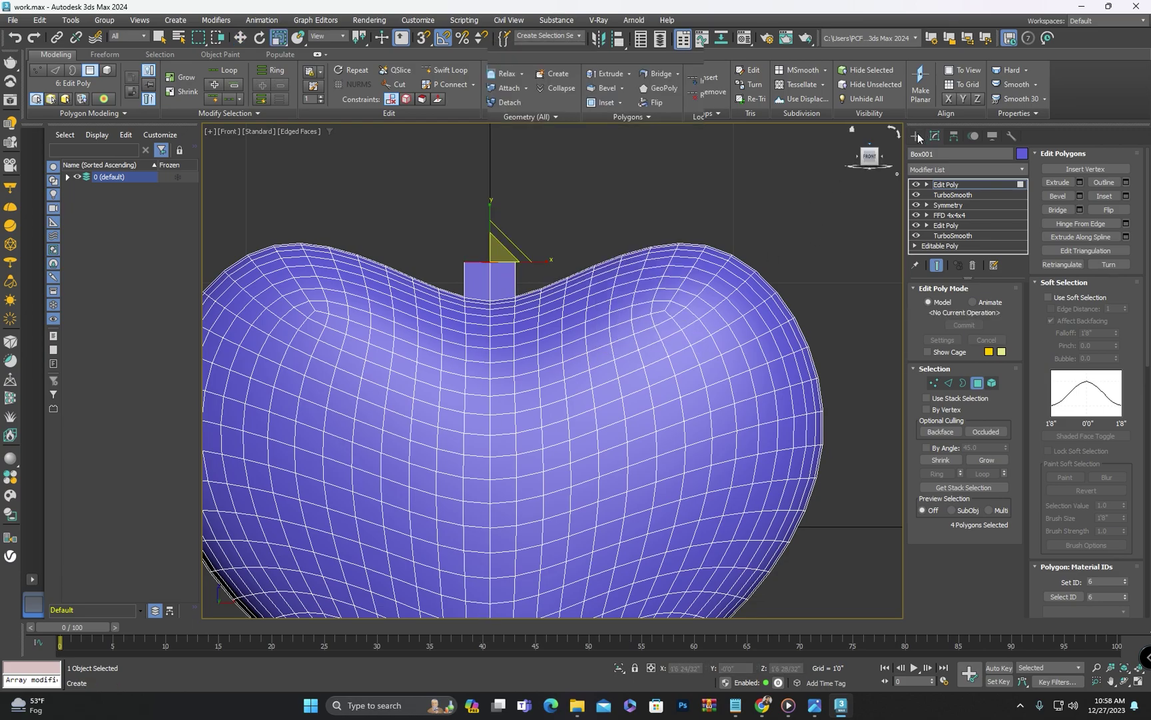
- Draw a circle spline with a radius of about 0'3" centred above the stub, its lower edge touching the stub's top
left_click(915, 137)
key("z")
scroll(539, 373, "up", 3)
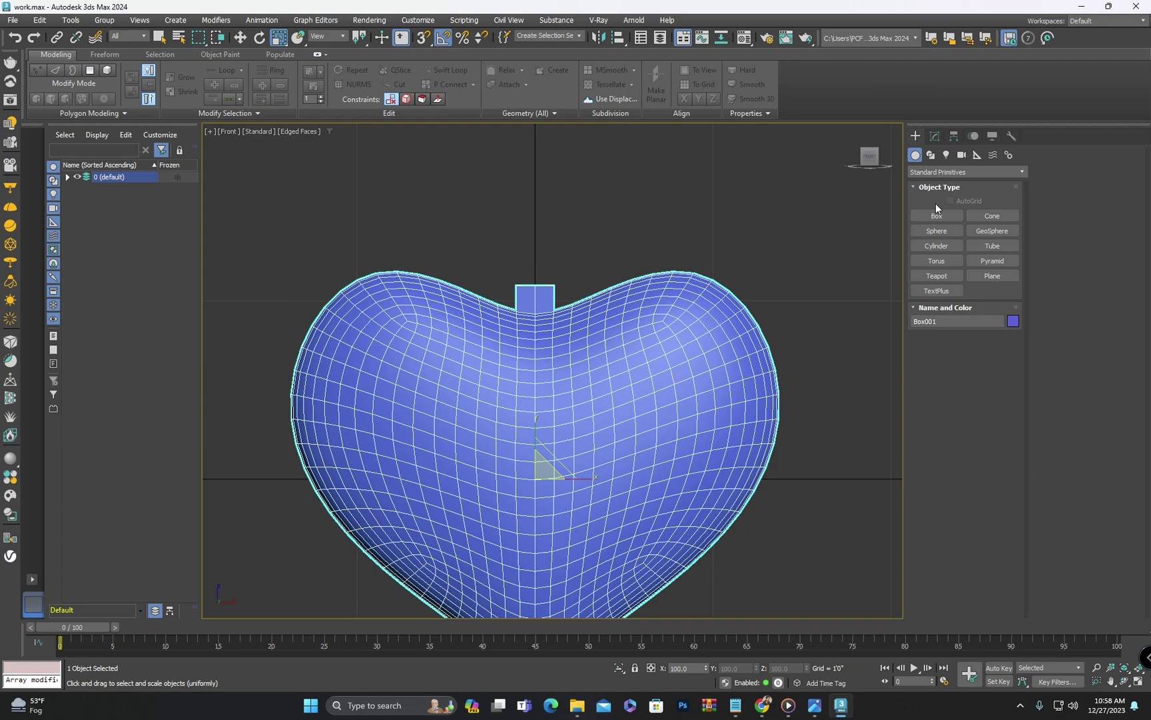
left_click(931, 157)
left_click(937, 245)
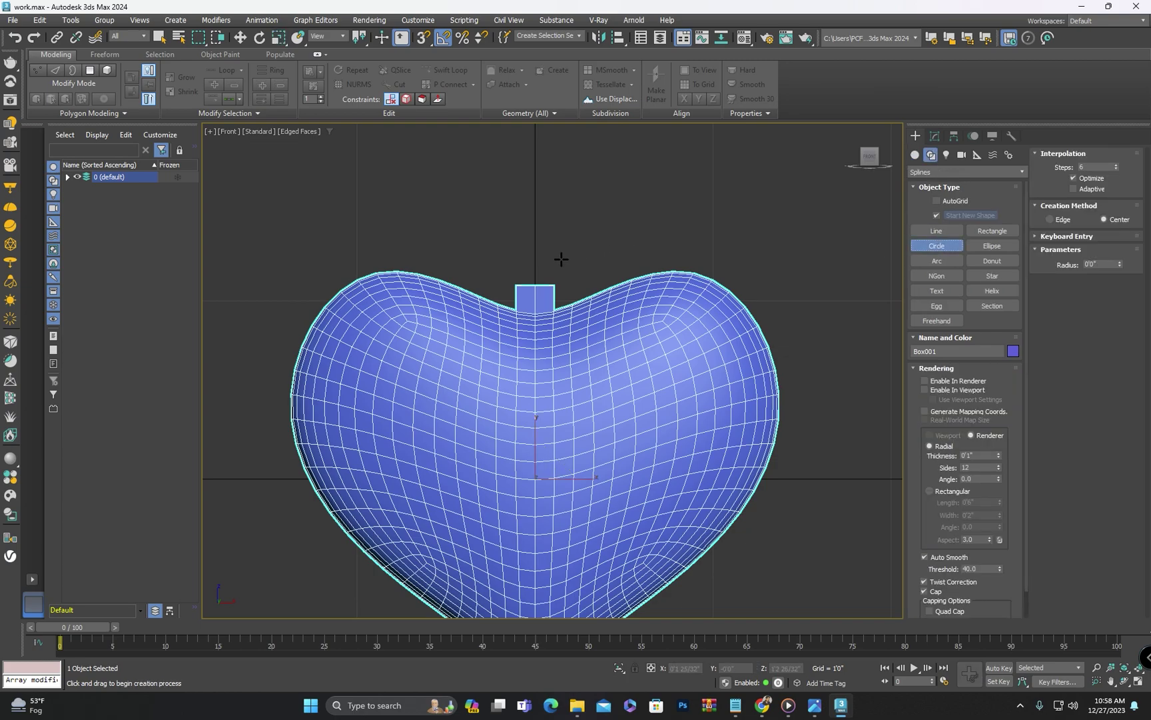
scroll(535, 270, "up", 2)
left_click_drag(535, 231, 569, 285)
key("r")
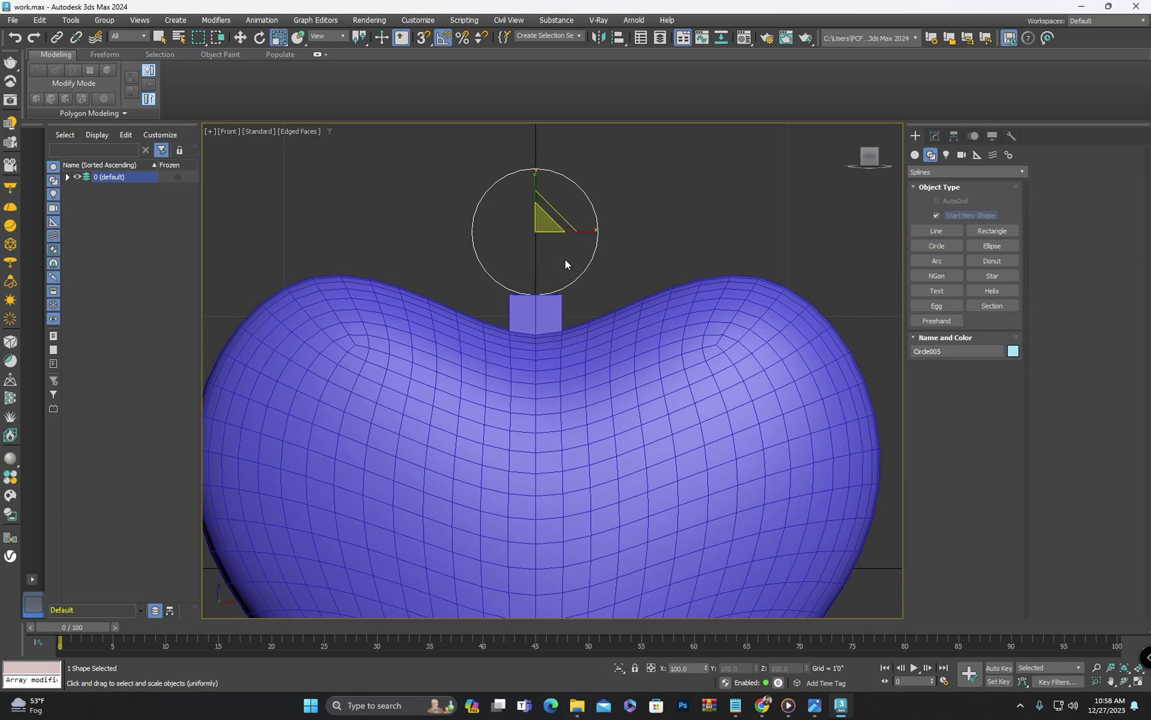
- Make the circle renderable as a solid ring both in the renderer and in the viewport
mouse_move(561, 248)
middle_mouse_down("alt")
mouse_move(496, 334)
mouse_move(693, 310)
mouse_move(545, 247)
mouse_move(545, 237)
middle_mouse_up("alt")
left_click(935, 136)
left_click(931, 302)
left_click(931, 310)
scroll(545, 247, "up", 3)
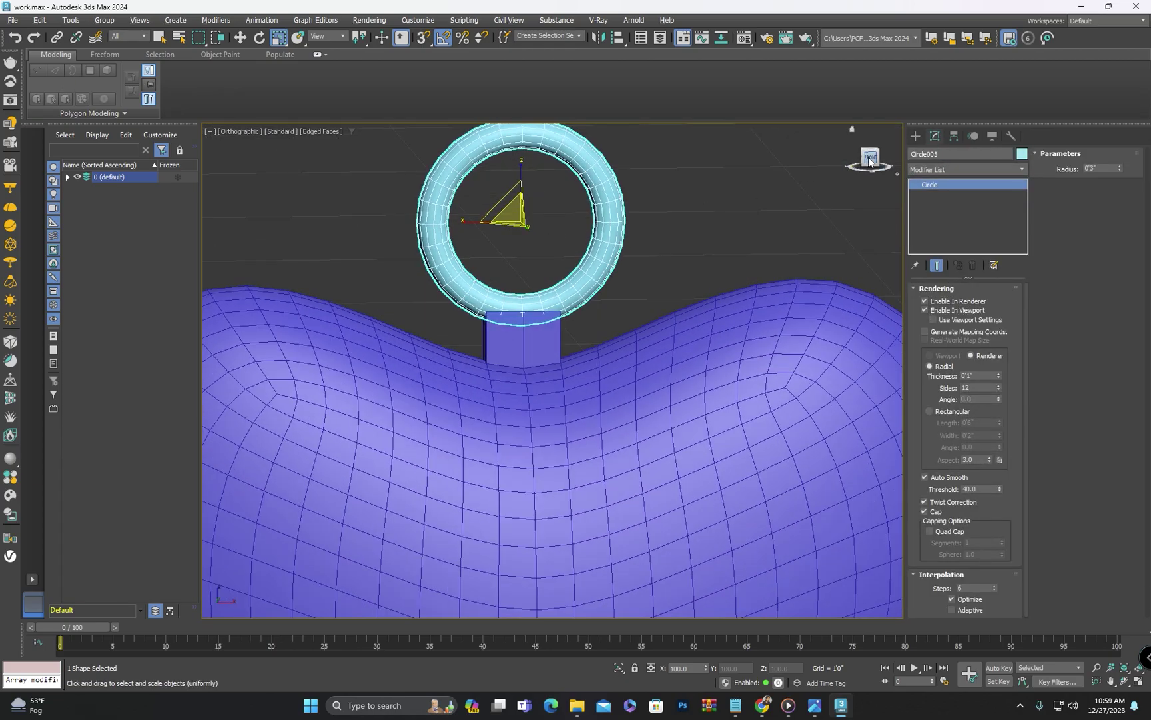
- Scale the ring uniformly down to about 93 percent above the stub
left_click(868, 161)
scroll(572, 258, "up", 2)
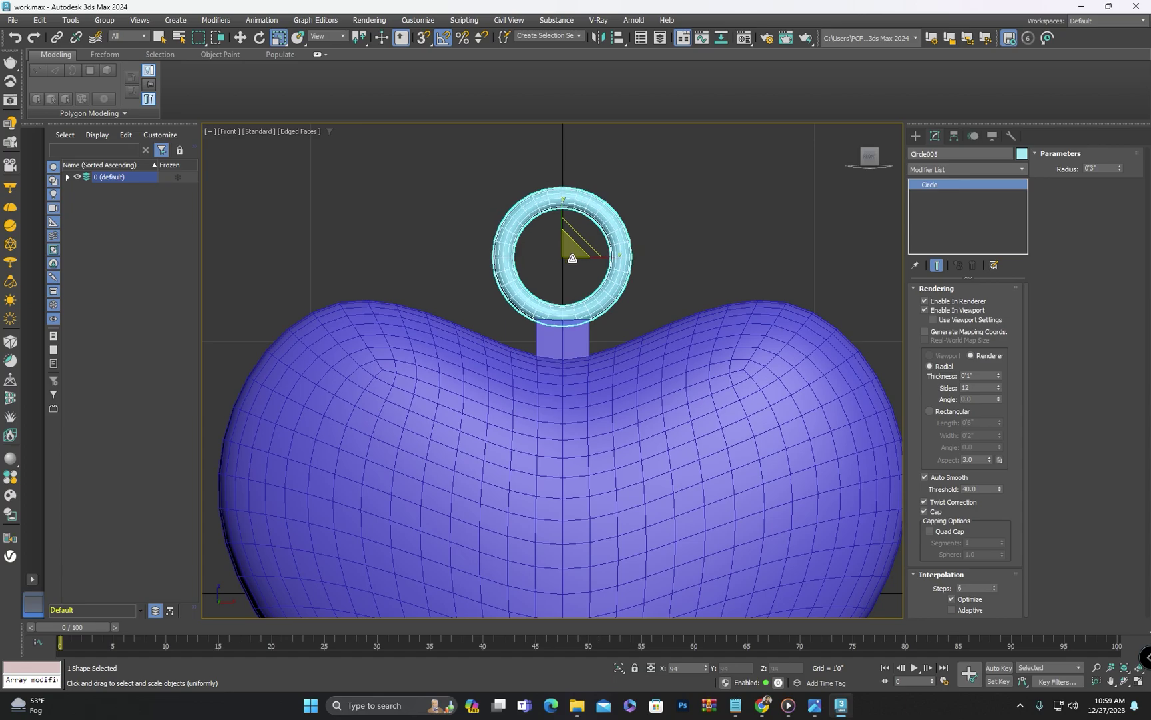
scroll(556, 317, "up", 4)
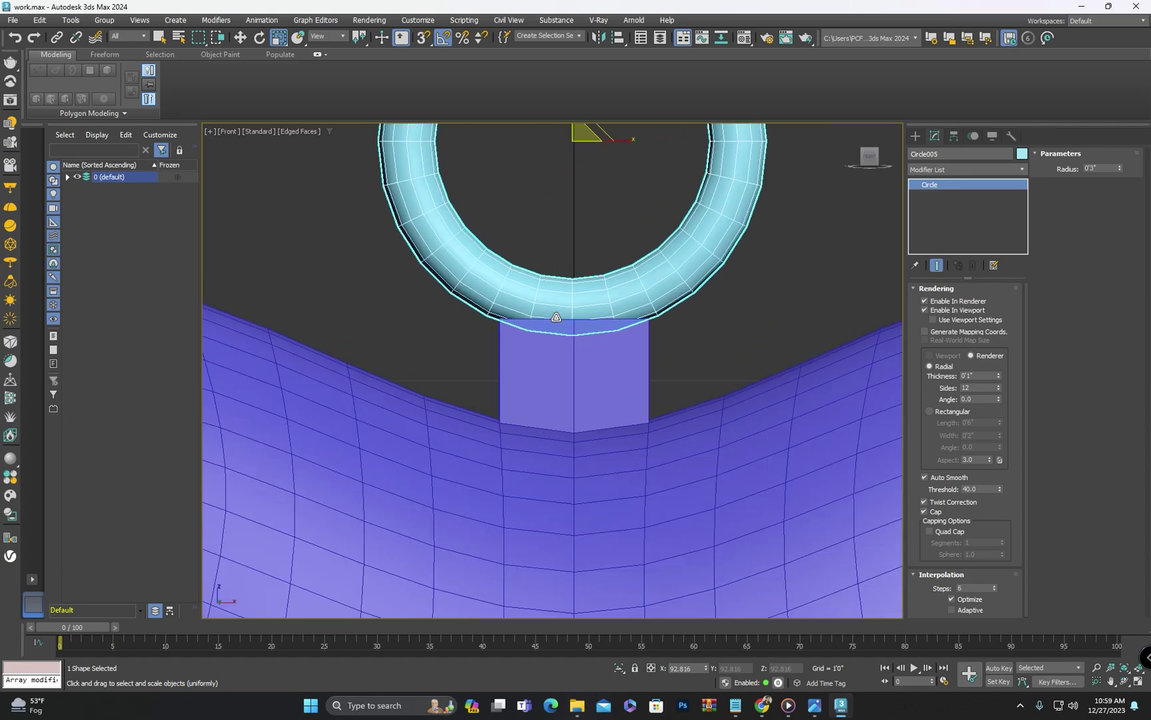
scroll(671, 255, "down", 6)
scroll(672, 257, "up", 1)
- Increase the ring's radial thickness to 0'1 4/32"
left_click(999, 379)
middle_click_drag(717, 297, 620, 294, "alt")
scroll(670, 284, "up", 4)
scroll(674, 288, "up", 1)
left_click_drag(998, 375, 997, 360)
scroll(666, 266, "down", 6)
middle_click_drag(579, 260, 652, 291, "alt")
scroll(655, 276, "down", 4)
scroll(653, 291, "up", 4)
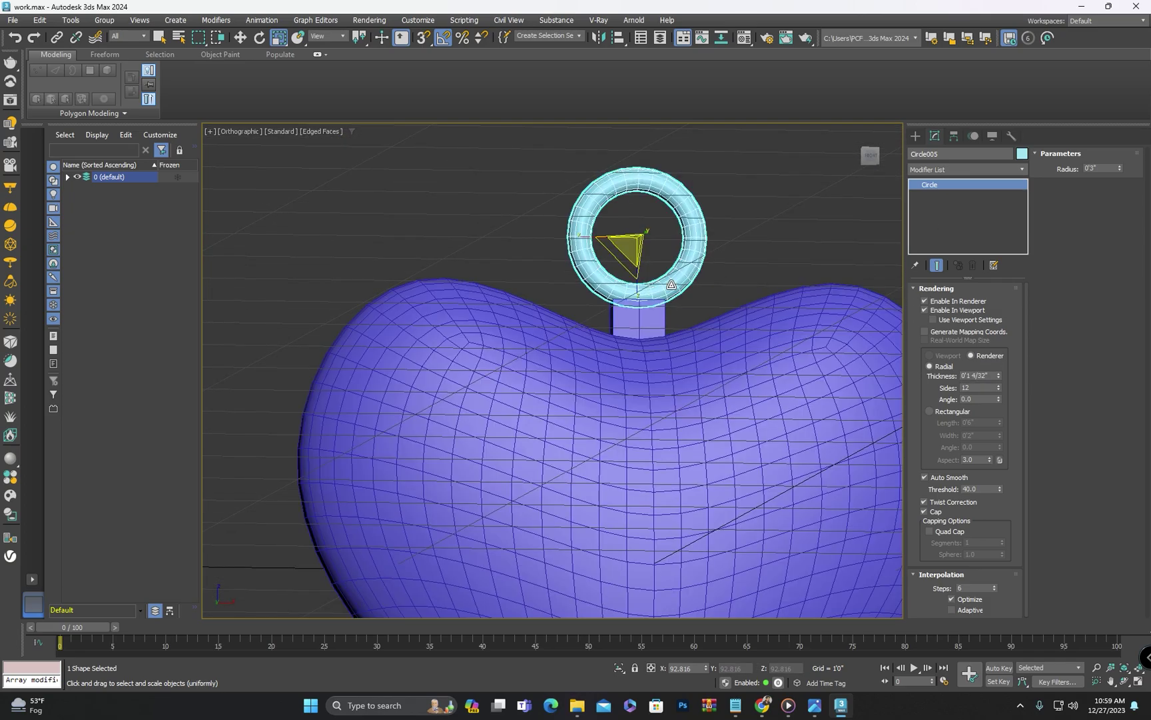
- Convert the ring to an Editable Poly
right_click(671, 284)
mouse_move(697, 433)
left_click(813, 453)
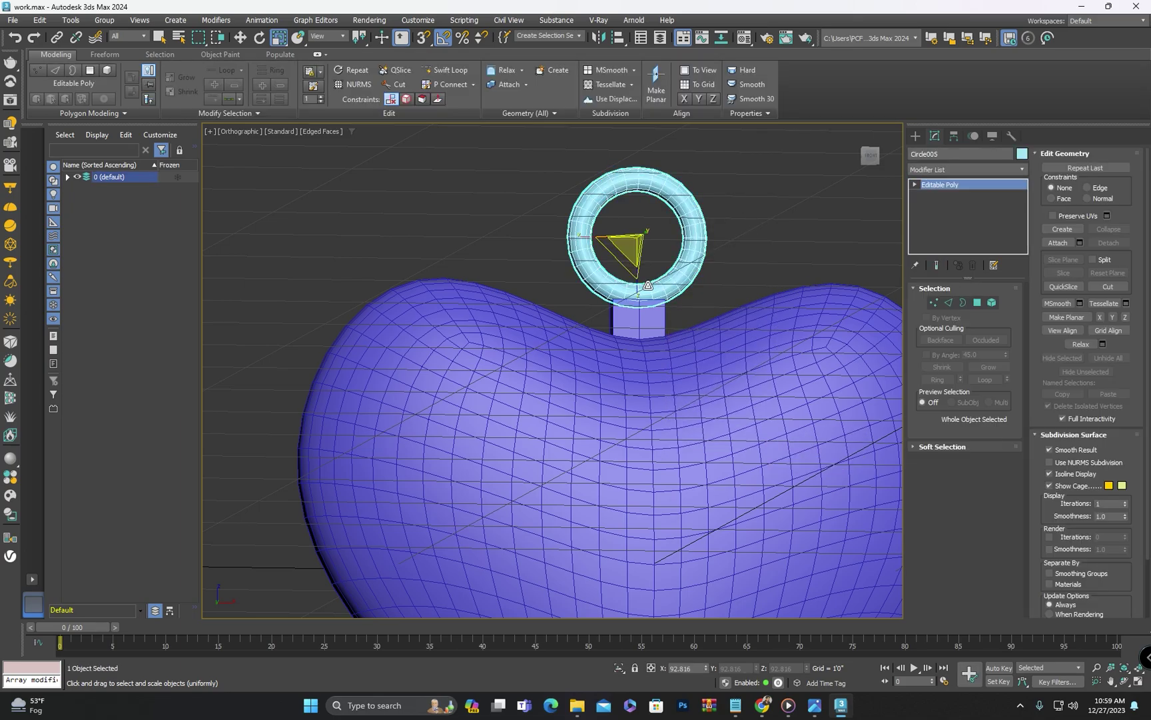
- Remove the two edge loops on either side of the ring's bottom centre
scroll(650, 284, "up", 5)
key("f")
middle_click_drag(607, 400, 608, 326)
key("2")
middle_click_drag(565, 465, 563, 358)
scroll(563, 358, "up", 2)
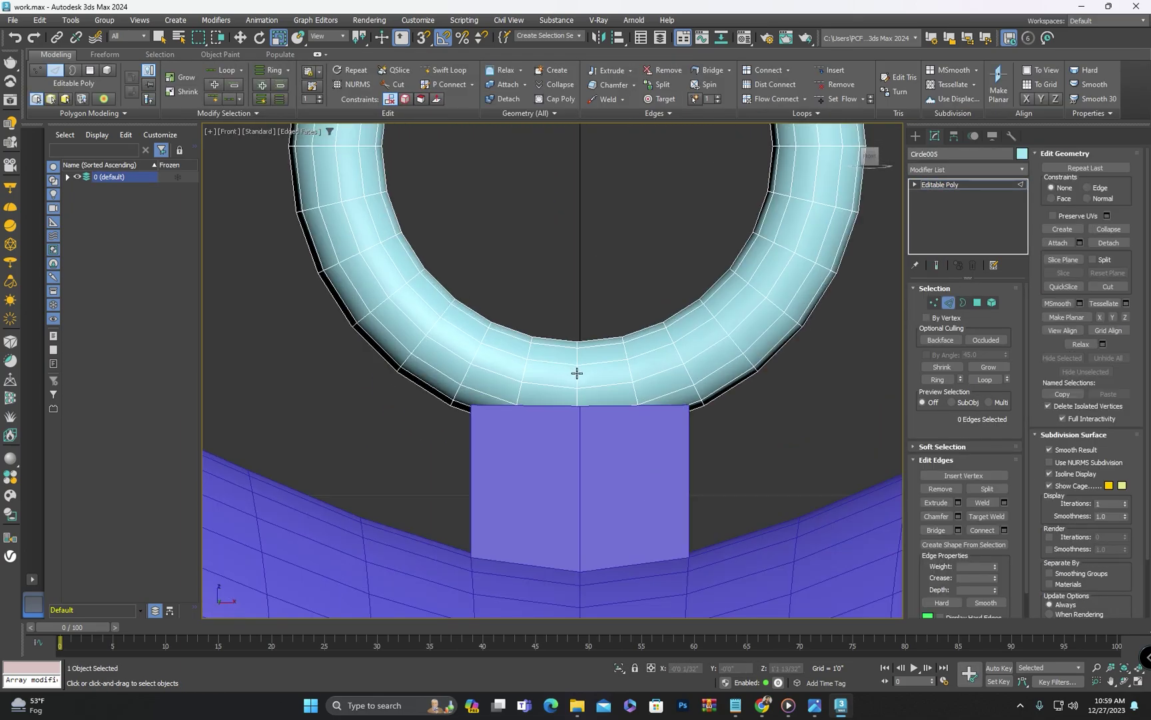
key("ctrl+BackSpace")
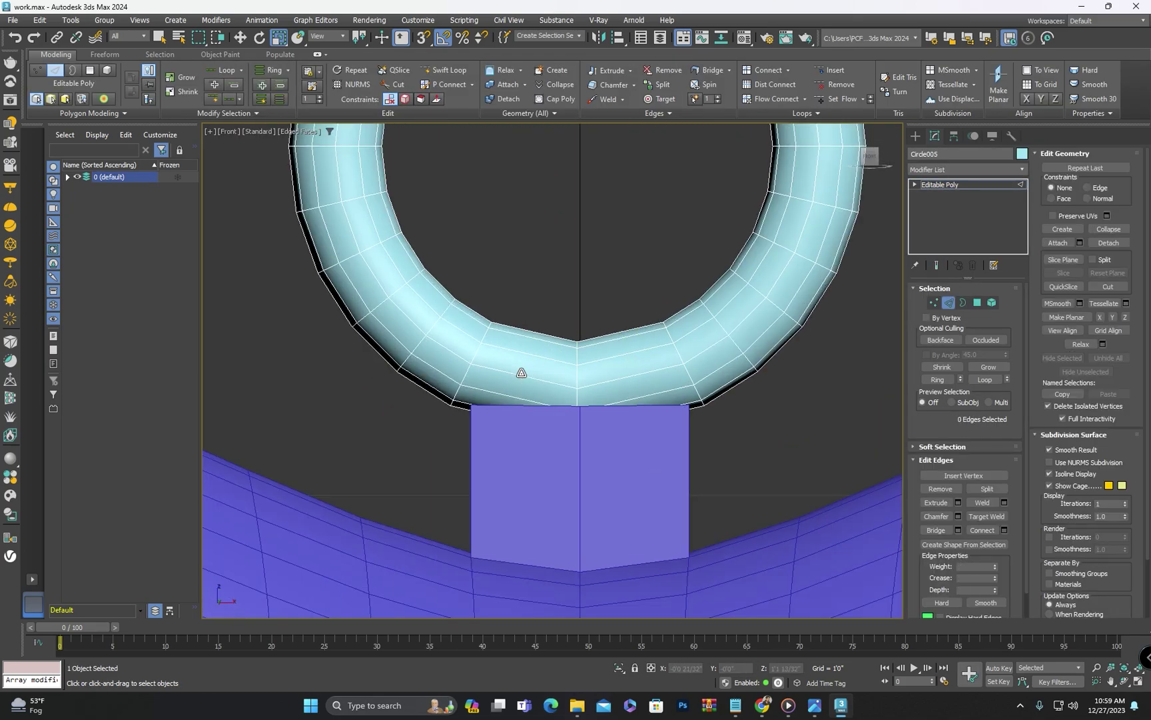
- Turn on see-through display and pick the edges on the ring's underside where it meets the stub
middle_click_drag(581, 372, 468, 412, "alt")
left_click(611, 414)
middle_click_drag(611, 414, 439, 448, "alt")
scroll(832, 415, "up", 2)
key("alt+x")
left_click(830, 417)
left_click(712, 402, "ctrl")
left_click(458, 416, "ctrl")
left_click(559, 450, "ctrl")
left_click(439, 451)
middle_click_drag(511, 429, 633, 440, "alt")
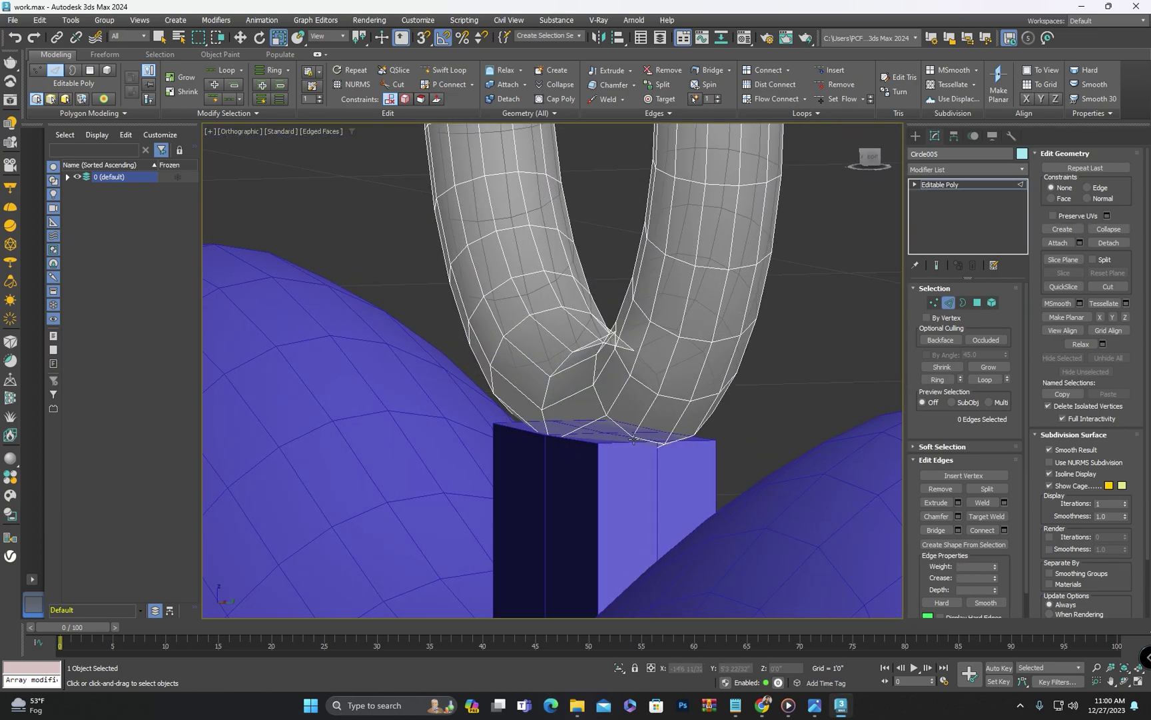
- Delete the polygons on the ring's underside that face the stub
left_click(978, 301)
left_click(608, 432)
middle_click_drag(708, 451, 507, 444, "alt")
left_click(694, 439, "ctrl")
left_click(797, 442, "ctrl")
left_click(535, 439, "ctrl")
left_click(535, 439)
left_click(963, 303)
left_click(578, 432)
- Attach the heart to the ring and delete the polygons on the stub's top
left_click(916, 136)
scroll(686, 223, "down", 2)
right_click(688, 359)
left_click(671, 310)
left_click(687, 400)
left_click(978, 303)
scroll(695, 377, "up", 2)
key("Delete")
- Connect the top and bottom edges of the stub's two opposite end faces with extra vertical edges
middle_click_drag(704, 383, 638, 363, "alt")
left_click(948, 304)
left_click(672, 377)
left_click(686, 571, "ctrl")
middle_click_drag(722, 528, 670, 532, "alt")
left_click(752, 377, "ctrl")
key("ctrl+z")
left_click(753, 382, "ctrl")
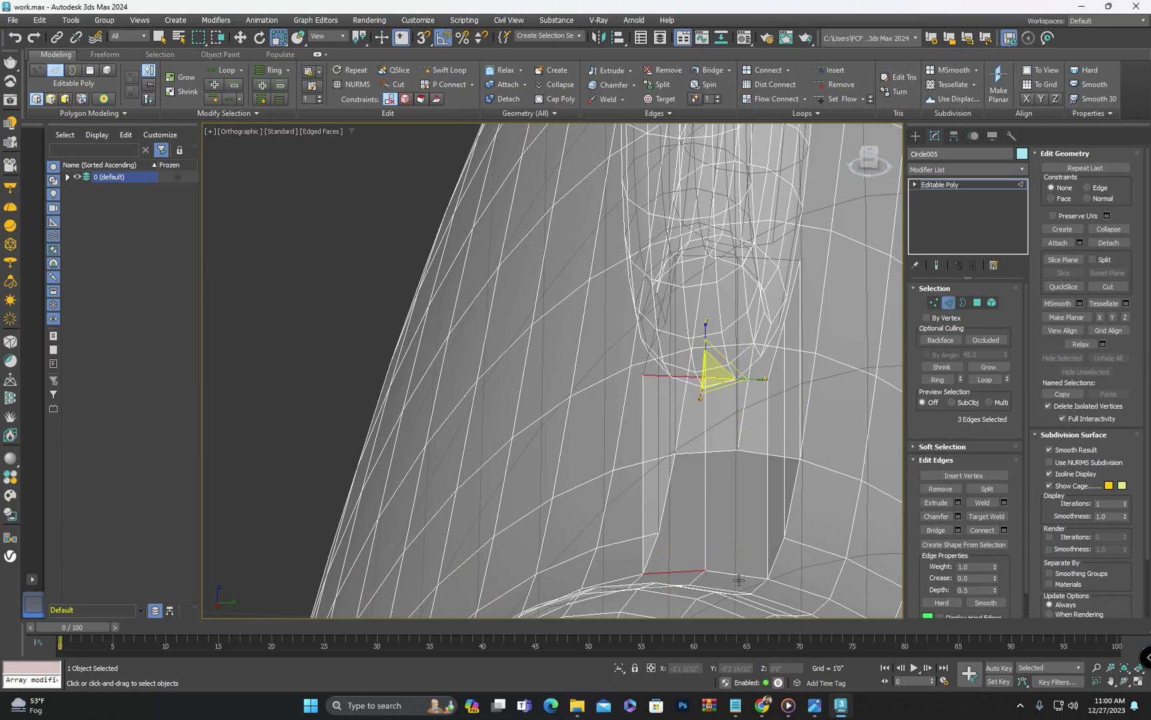
left_click(739, 577, "ctrl")
middle_click_drag(739, 567, 660, 556, "alt")
scroll(686, 433, "down", 2)
middle_click_drag(686, 433, 606, 466, "alt")
scroll(739, 363, "up", 4)
left_click(745, 314, "ctrl")
left_click(770, 579, "ctrl")
middle_click_drag(770, 579, 690, 543, "alt")
left_click(657, 285, "ctrl")
left_click(633, 572, "ctrl")
middle_click_drag(633, 571, 616, 595, "alt")
left_click(1003, 529)
left_click(561, 430)
middle_click_drag(561, 430, 666, 360, "alt")
- Try to bridge facing edges of the ring's opening and the stub's open top, and undo the bridge
left_click(964, 302)
middle_click_drag(766, 374, 708, 297, "alt")
key("2")
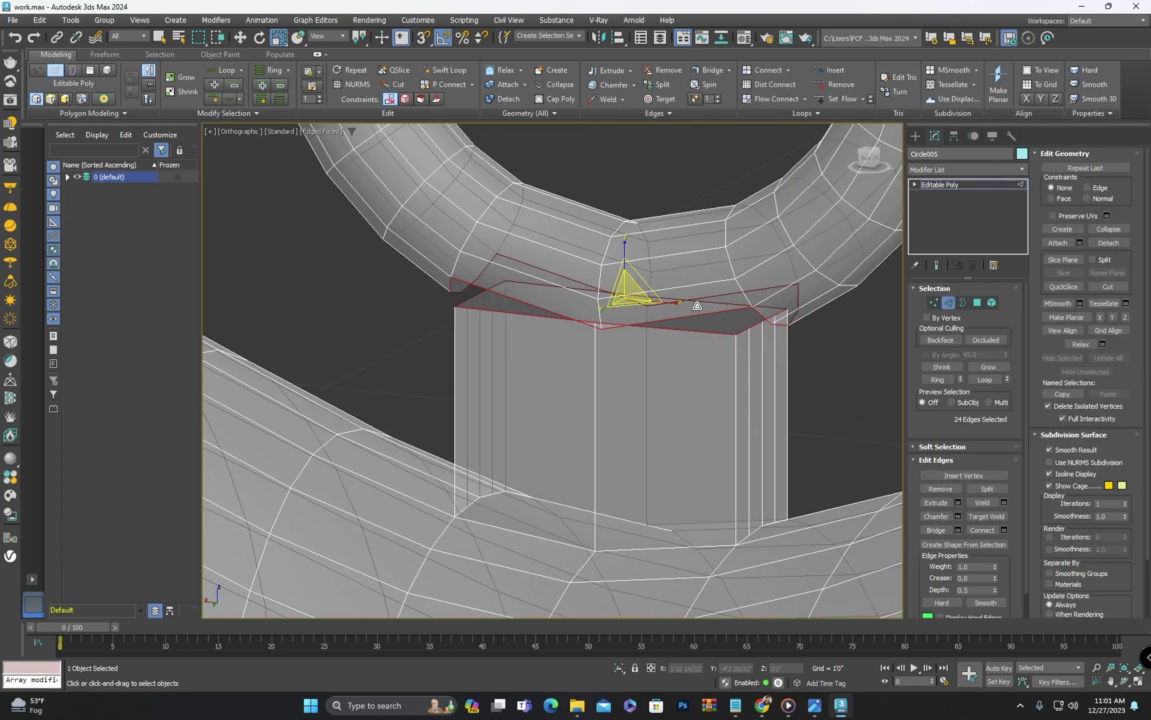
left_click(696, 315)
left_click(684, 327, "ctrl")
left_click(941, 532)
scroll(656, 320, "up", 2)
key("ctrl+z")
- Start joining the ring to the stub by target-welding vertices of their facing open borders
middle_click_drag(656, 320, 563, 328, "alt")
left_click(935, 304)
scroll(578, 333, "up", 2)
right_click(578, 334)
left_click(563, 392)
left_click(567, 345)
left_click(557, 334)
left_click(809, 294)
left_click(780, 349)
scroll(721, 195, "down", 2)
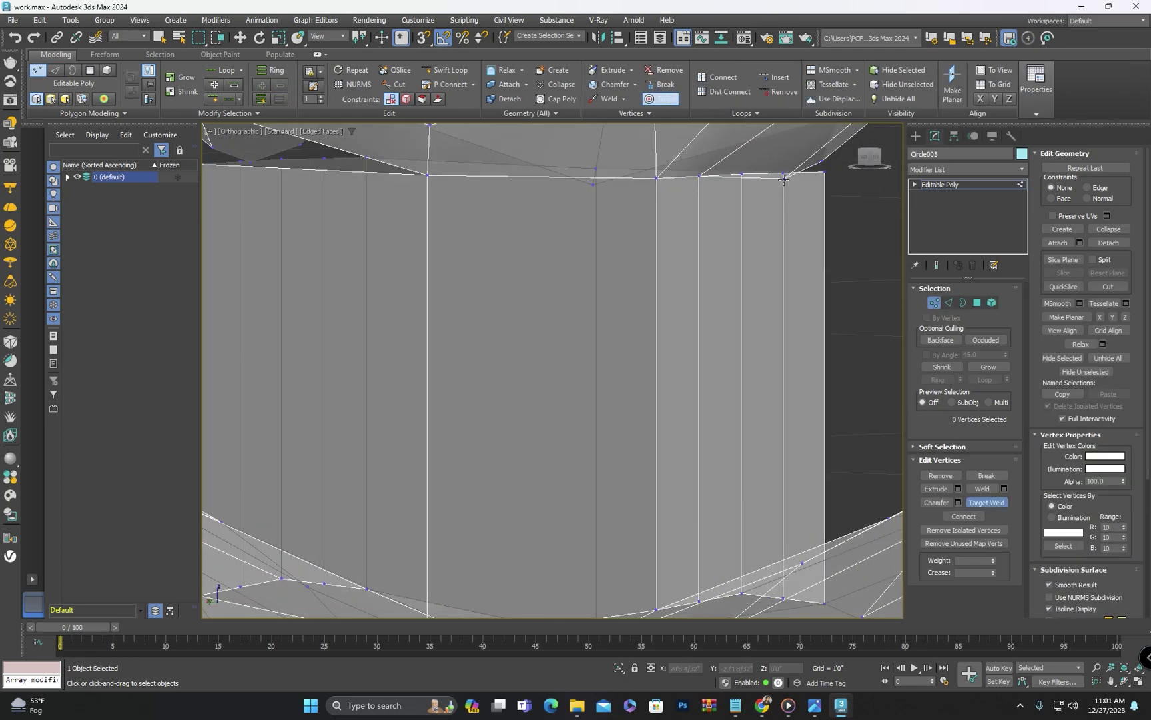
- Target-weld two more pairs of border vertices between the ring's underside and the stub's rim
scroll(732, 270, "down", 3)
middle_click_drag(732, 270, 560, 275, "alt")
scroll(456, 268, "up", 4)
left_click(444, 265)
left_click(487, 281)
left_click(480, 225)
left_click(511, 282)
scroll(511, 282, "down", 5)
- Target-weld the middle and corner vertices along the next long side of the stub's rim to the ring
middle_click_drag(512, 282, 463, 375, "alt")
scroll(575, 328, "up", 1)
scroll(521, 360, "up", 4)
left_click(524, 365)
left_click(526, 356)
left_click(650, 375)
left_click(638, 415)
- Try target-welding the vertices along the stub's end face, and undo the last two operations
left_click(681, 401)
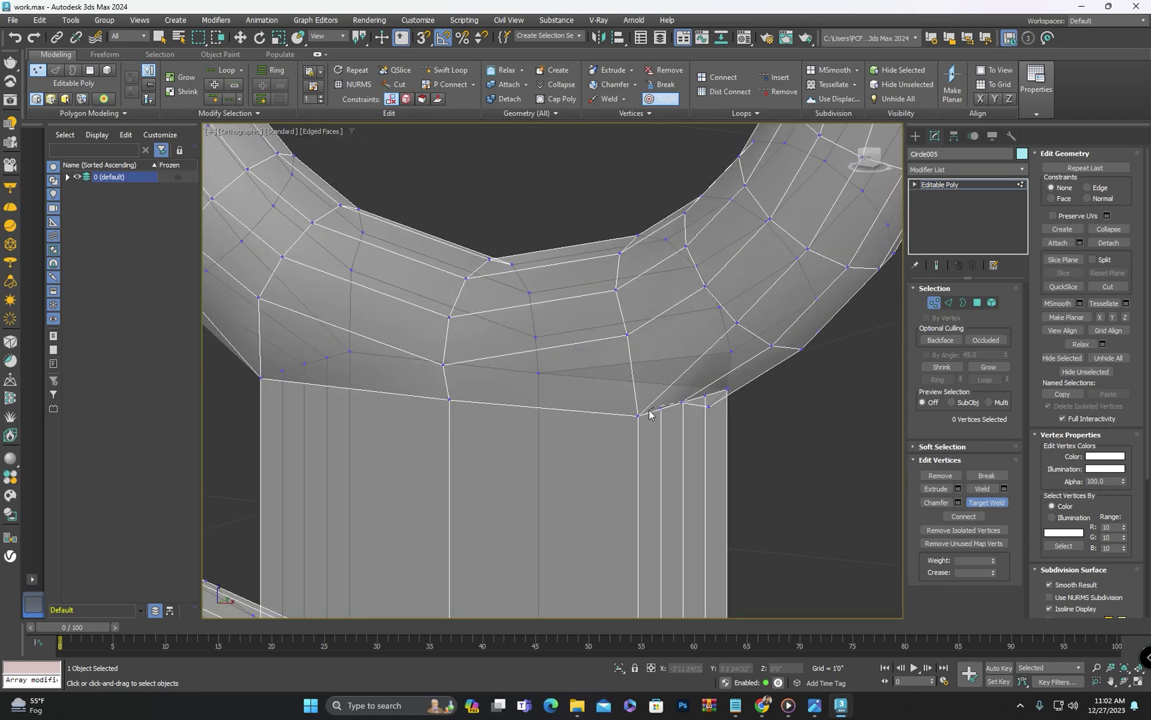
left_click(679, 402)
scroll(679, 401, "down", 2)
middle_click_drag(679, 402, 592, 349, "alt")
scroll(592, 349, "down", 2)
key("ctrl+z")
key("ctrl+z")
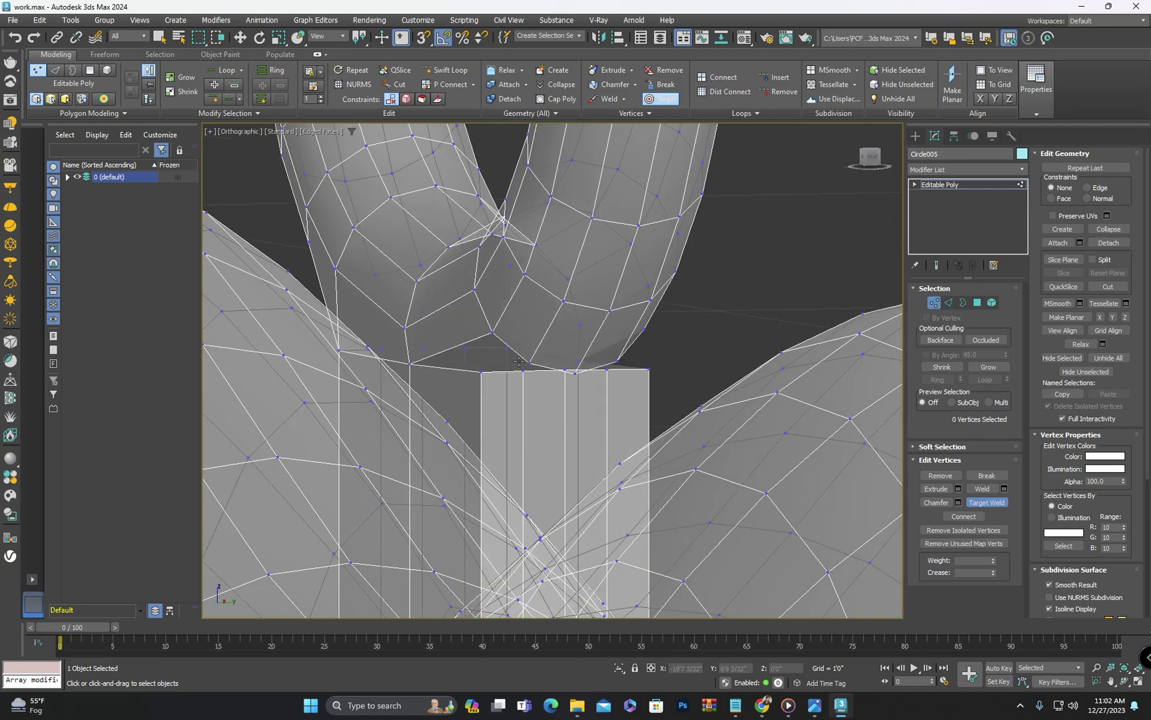
- Target-weld the remaining vertices between the stub's rim and the ring, and turn off the see-through display
scroll(513, 363, "up", 2)
left_click(525, 373)
scroll(654, 367, "down", 3)
middle_click_drag(655, 368, 516, 364, "alt")
left_click(433, 342)
left_click(437, 365)
middle_click_drag(639, 370, 455, 363, "alt")
key("alt+x")
left_click(916, 136)
scroll(638, 342, "down", 5)
middle_click_drag(638, 342, 786, 358, "alt")
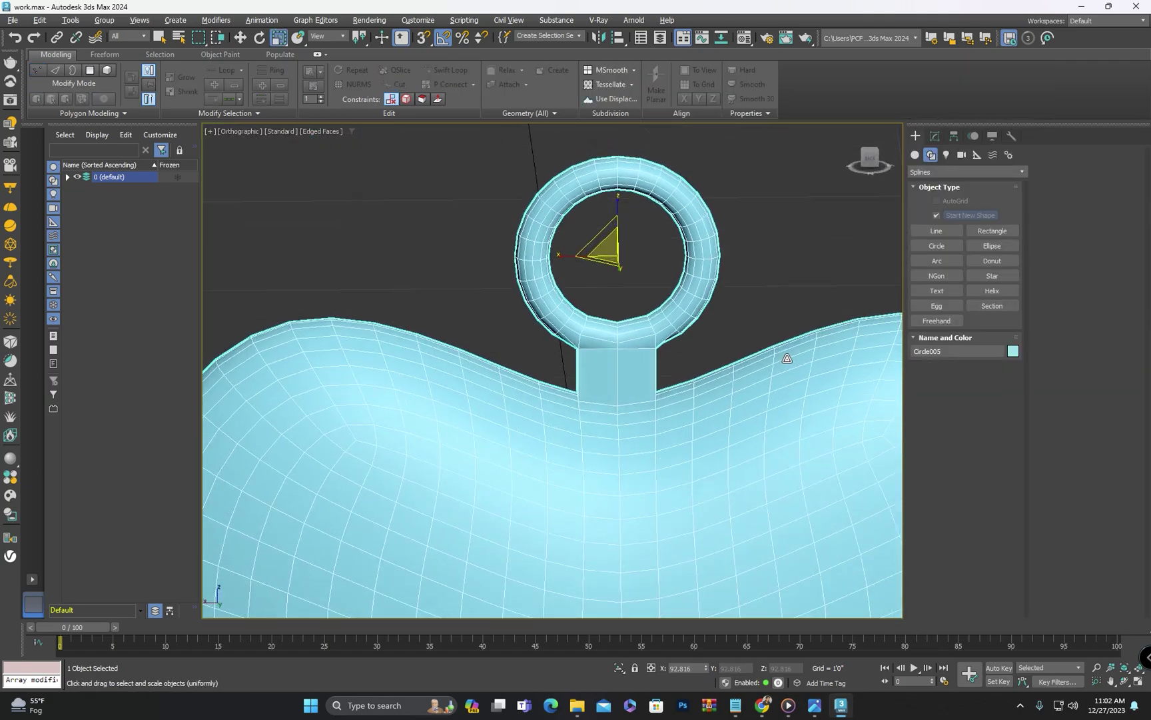
- Apply Set Flow to the edge loops running around the first side of the ring
scroll(574, 347, "up", 4)
middle_click_drag(543, 393, 578, 381, "alt")
scroll(579, 381, "down", 2)
key("2")
double_click(599, 350)
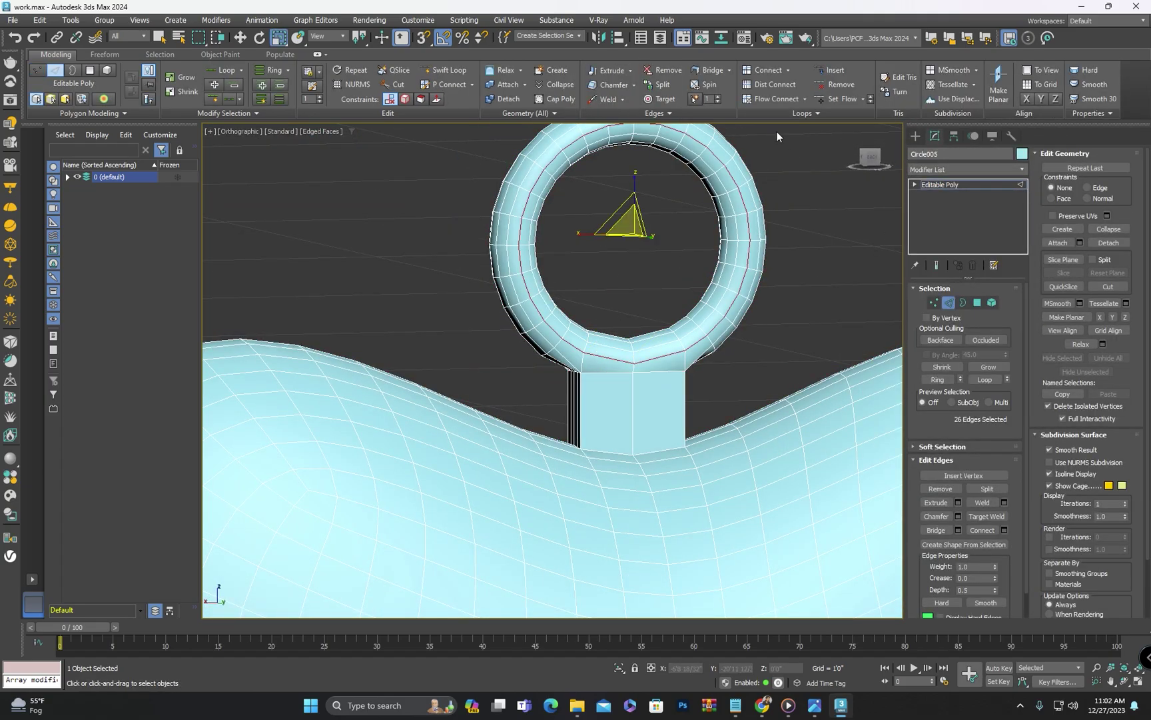
double_click(545, 338)
left_click(849, 98)
middle_click_drag(691, 324, 766, 331, "alt")
double_click(658, 337)
middle_click_drag(656, 338, 596, 333, "alt")
left_click(843, 102)
- Apply Set Flow to the two matching edge loops on the opposite side of the ring
middle_click_drag(700, 316, 604, 326, "alt")
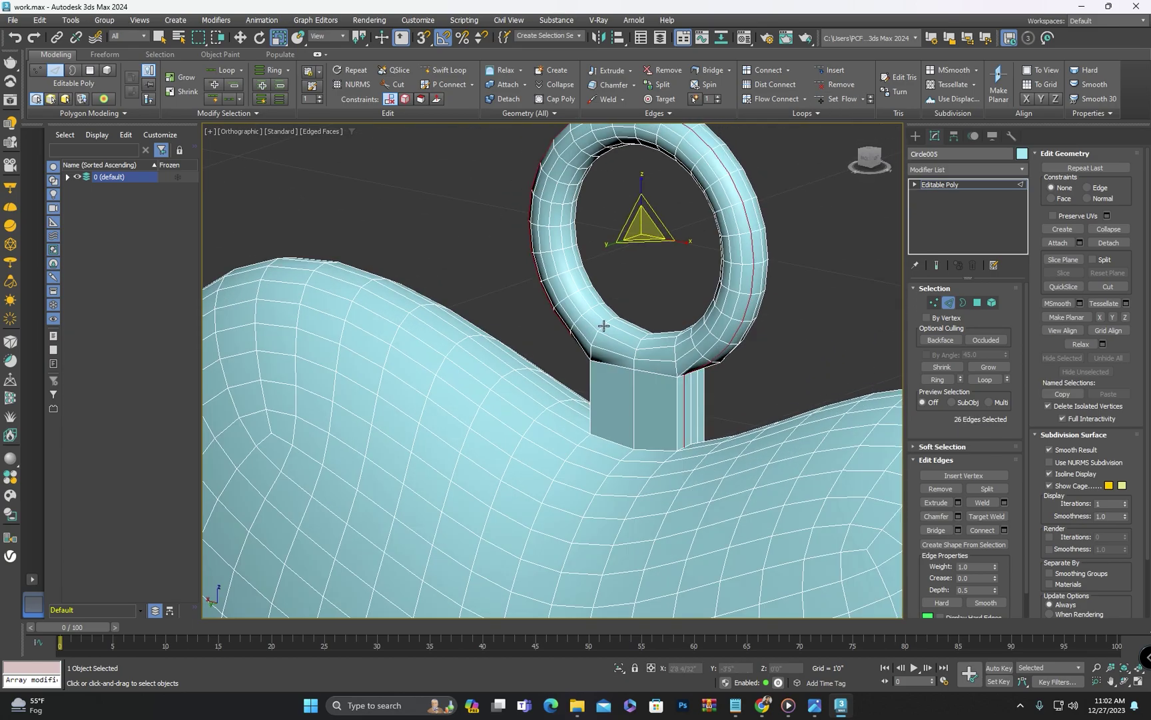
double_click(707, 358)
left_click(841, 100)
middle_click_drag(740, 267, 785, 241, "alt")
double_click(563, 340)
left_click(840, 99)
left_click(751, 317)
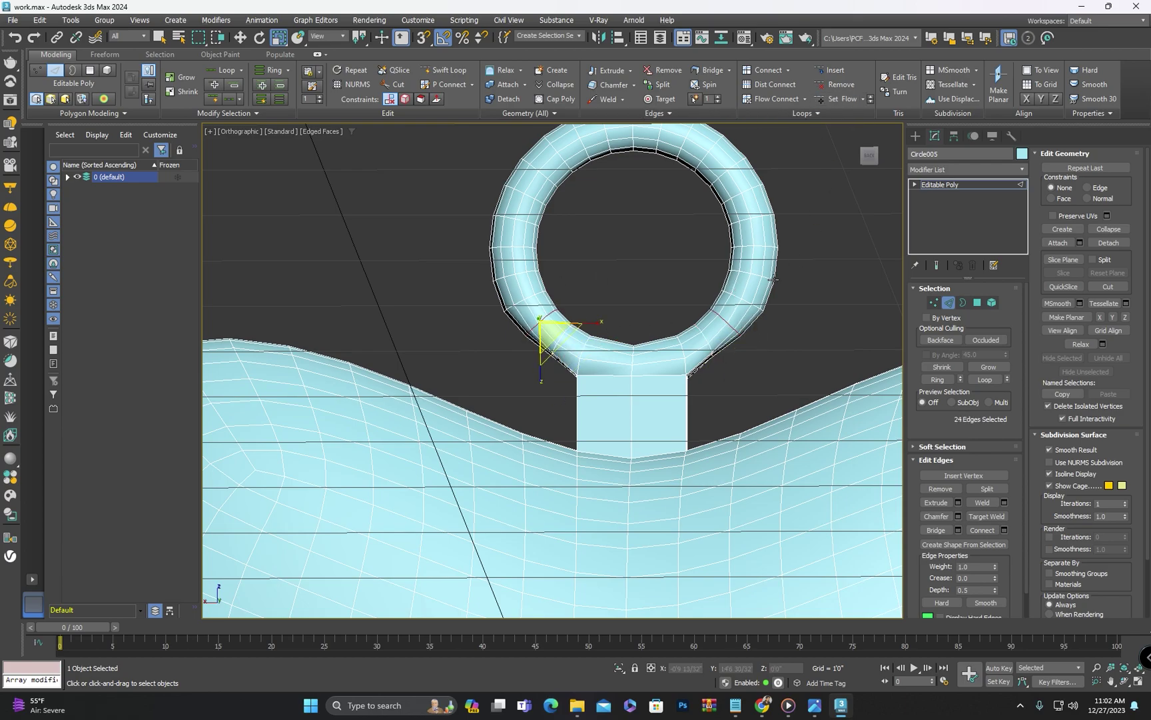
- Apply a TurboSmooth modifier to the joined heart, stub and ring
scroll(755, 305, "up", 2)
scroll(660, 290, "down", 2)
middle_click_drag(660, 289, 643, 364)
scroll(711, 350, "up", 2)
scroll(689, 269, "down", 2)
middle_click_drag(689, 269, 656, 283, "alt")
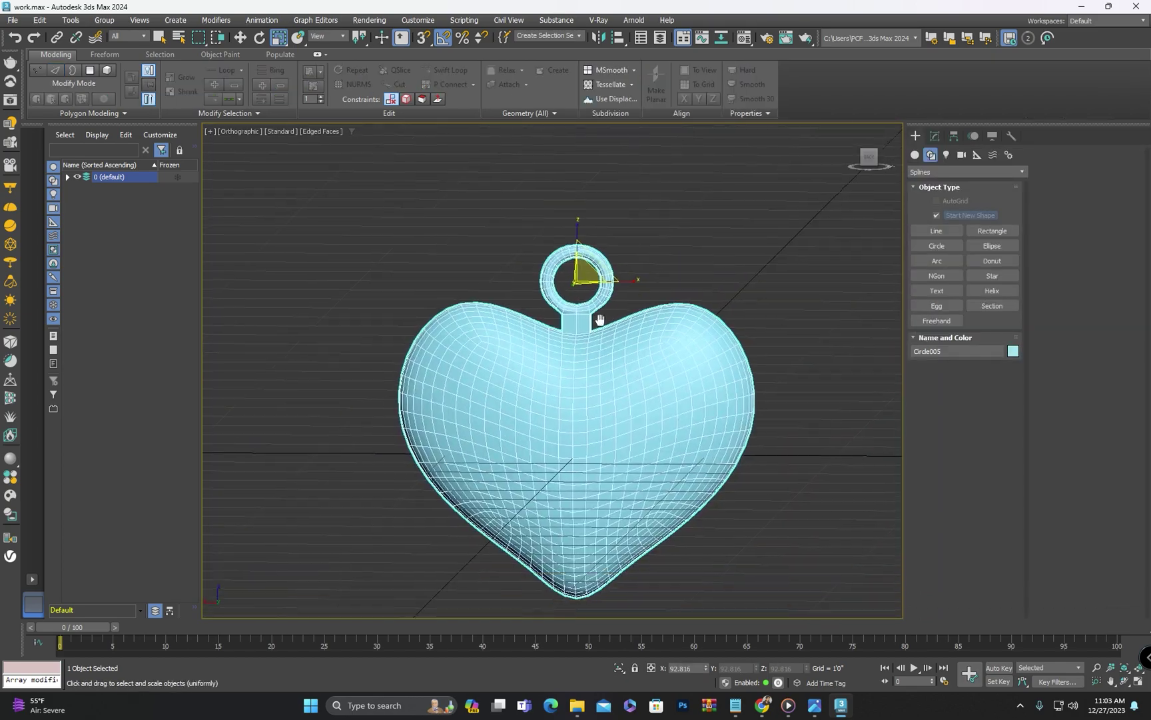
scroll(587, 325, "up", 4)
middle_click_drag(581, 320, 579, 293, "alt")
left_click(935, 136)
left_click(939, 168)
type("tu")
key("Return")
scroll(620, 340, "down", 2)
scroll(584, 326, "up", 3)
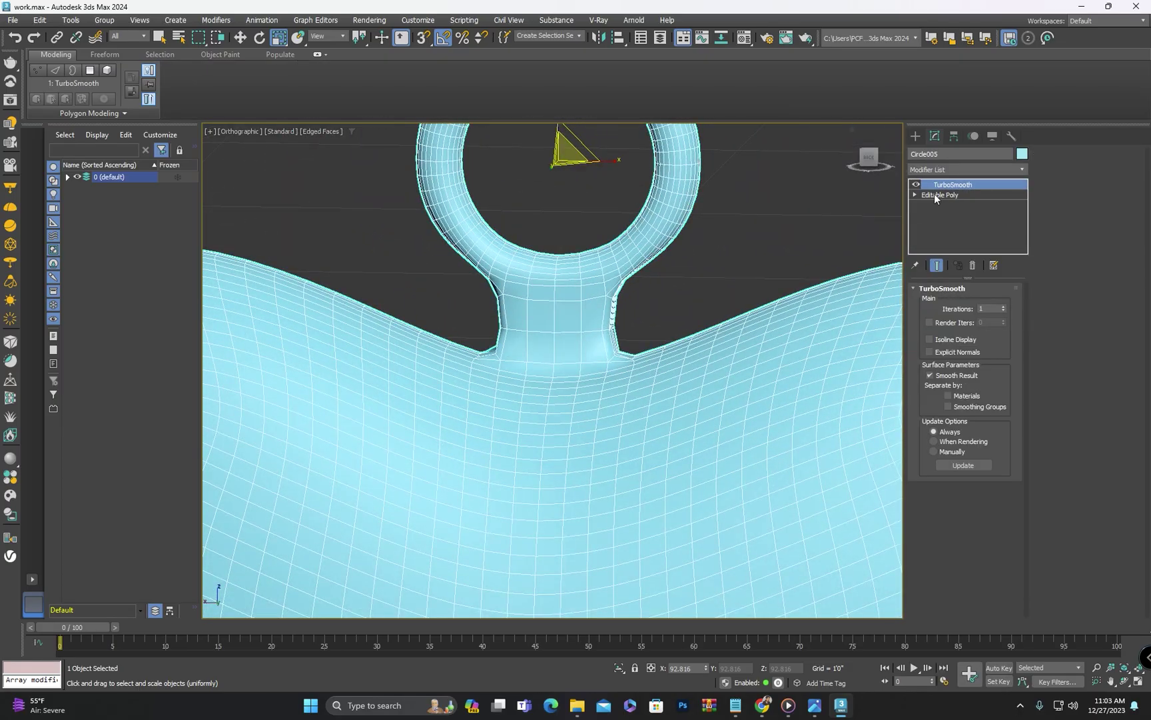
- Connect the stub's vertical edges in the base mesh to add supporting loops, and return to the TurboSmooth level
left_click(934, 195)
key("2")
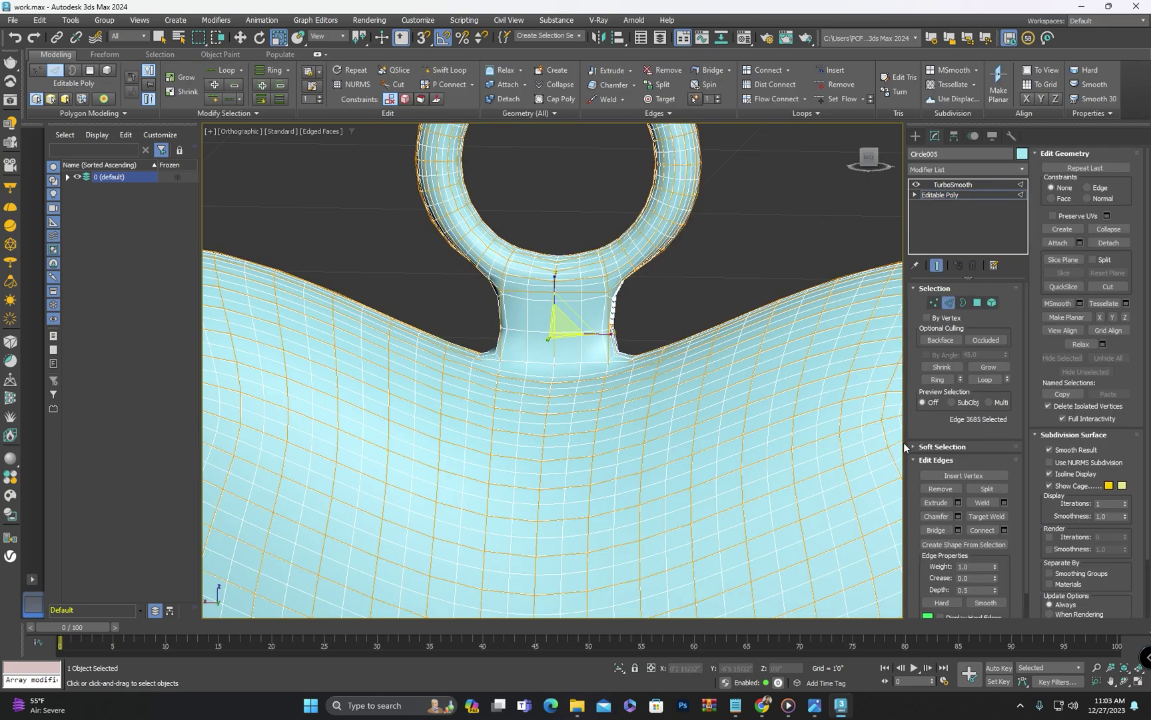
left_click(1007, 530)
middle_click_drag(559, 428, 555, 348, "alt")
scroll(556, 347, "up", 5)
scroll(555, 347, "down", 2)
left_click(946, 184)
scroll(813, 210, "down", 5)
middle_click_drag(807, 210, 860, 210, "alt")
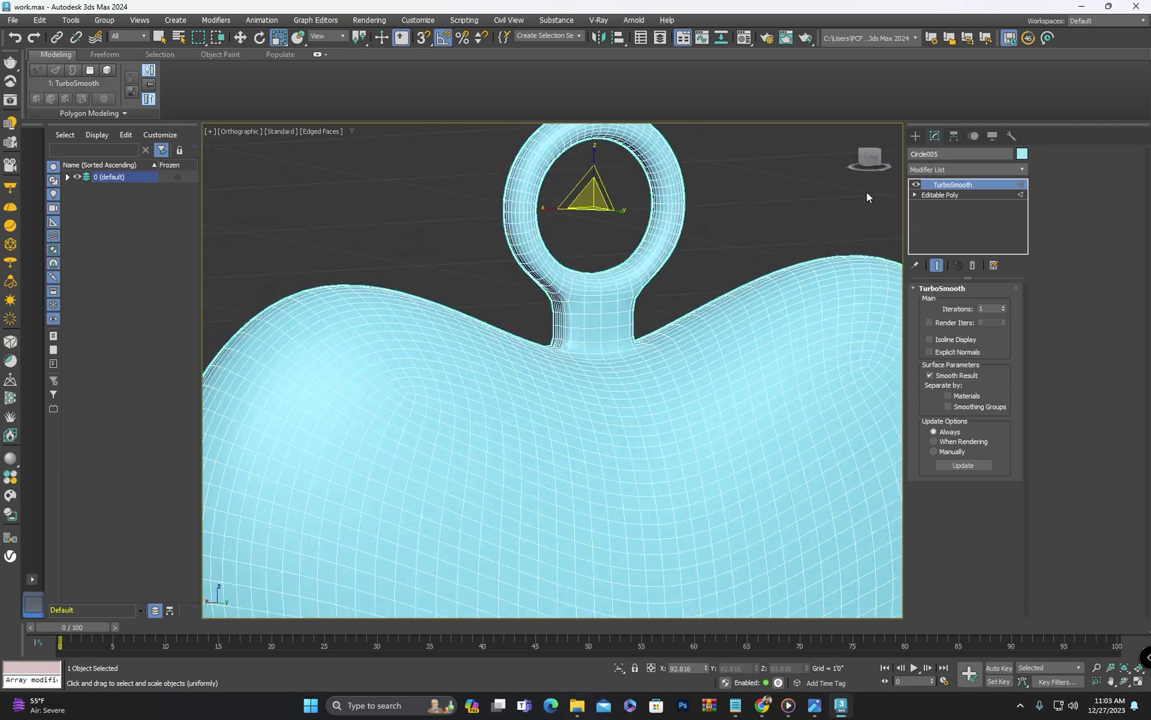
- Deselect the pendant and inspect its whole shape in the front view
left_click(915, 136)
left_click(692, 284)
scroll(692, 285, "down", 6)
middle_click_drag(666, 283, 486, 282, "alt")
left_click(486, 283)
key("f")
key("z")
left_click(685, 166)
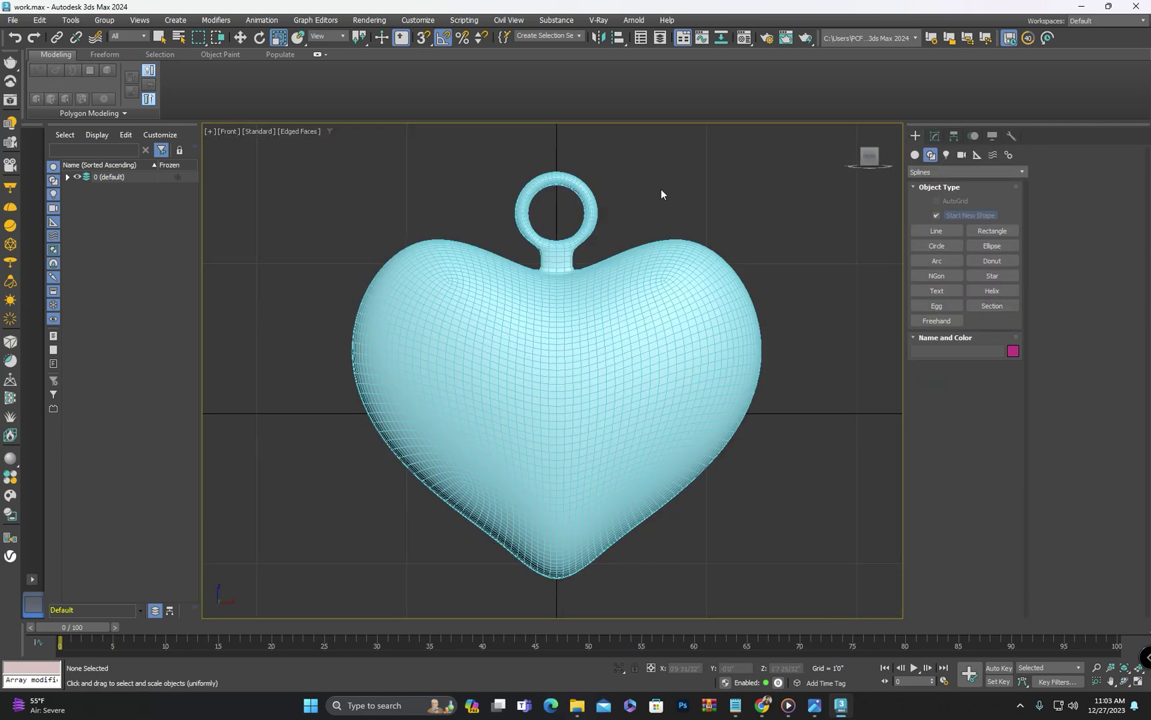
middle_click_drag(620, 262, 629, 332)
left_click(627, 332)
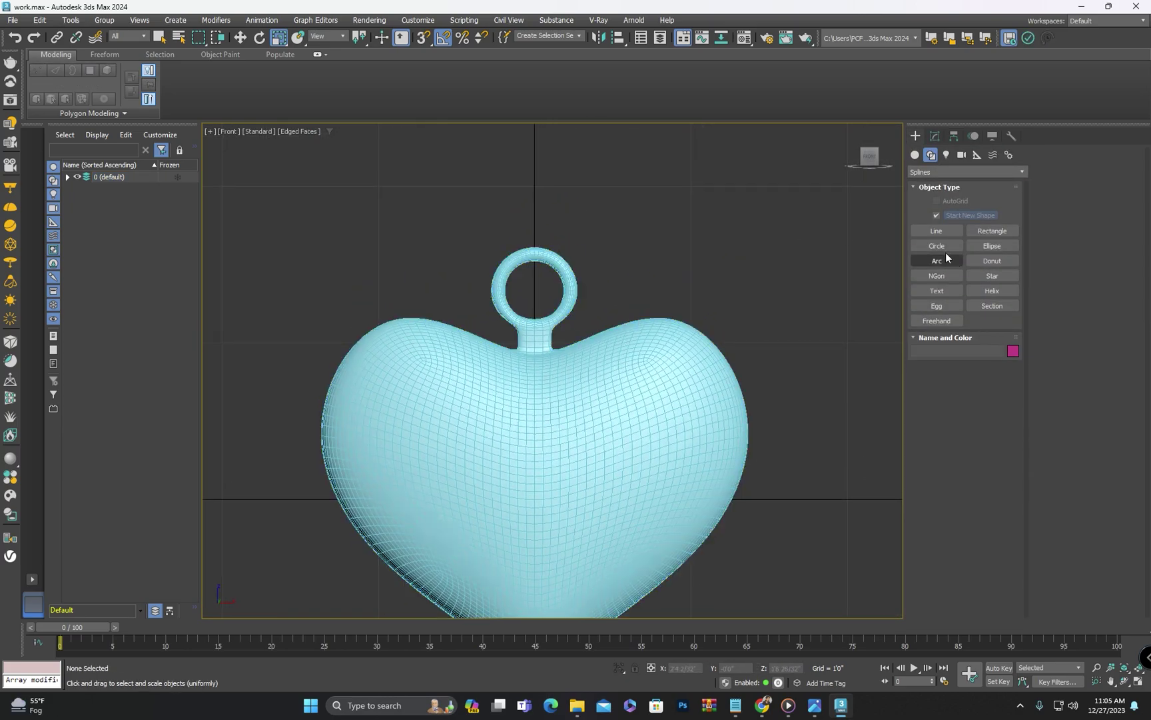
- Draw a circle with a radius of about 0'5 22/32" above the ring, and disable its renderer and viewport thickness
left_click(943, 247)
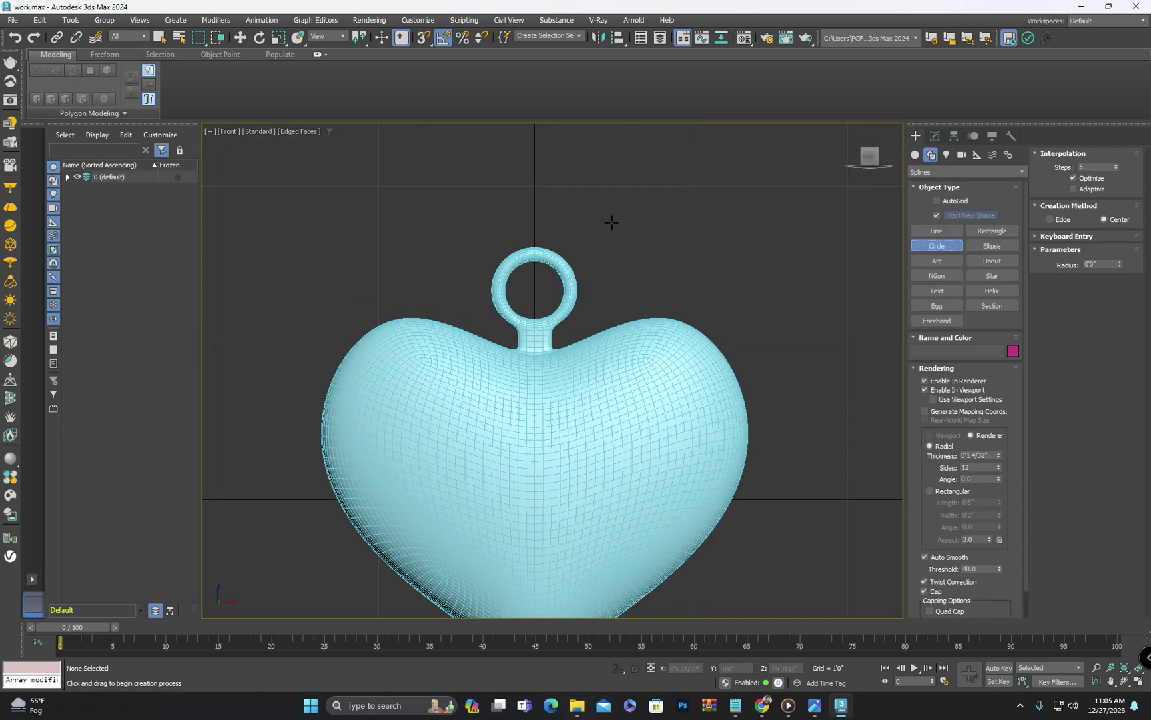
middle_click_drag(613, 223, 570, 279)
left_click_drag(533, 223, 553, 299)
key("r")
left_click(934, 137)
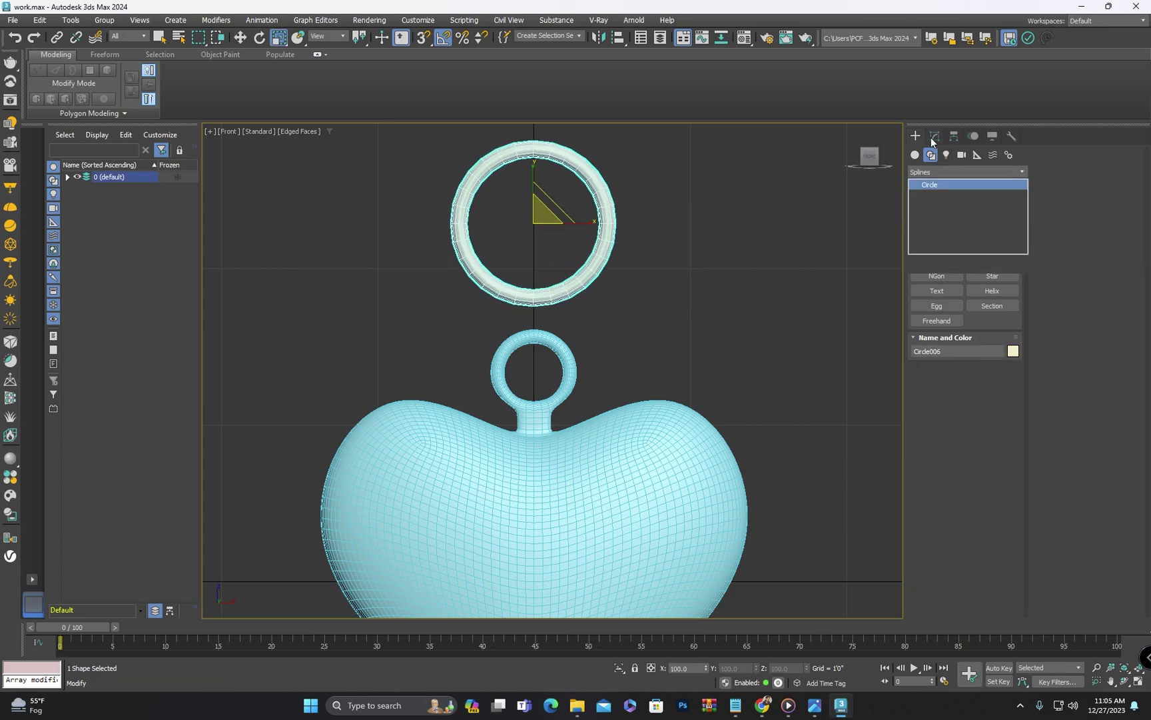
left_click(926, 310)
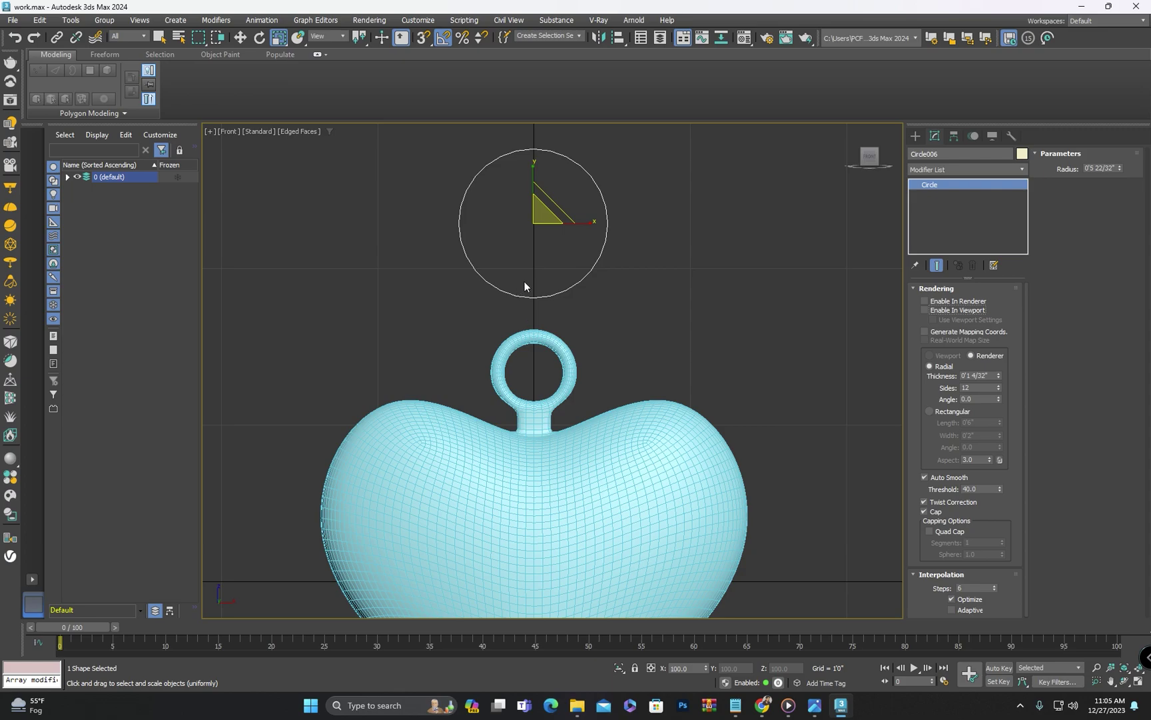
- Convert the new circle to an editable spline
right_click(524, 287)
mouse_move(581, 445)
left_click(629, 445)
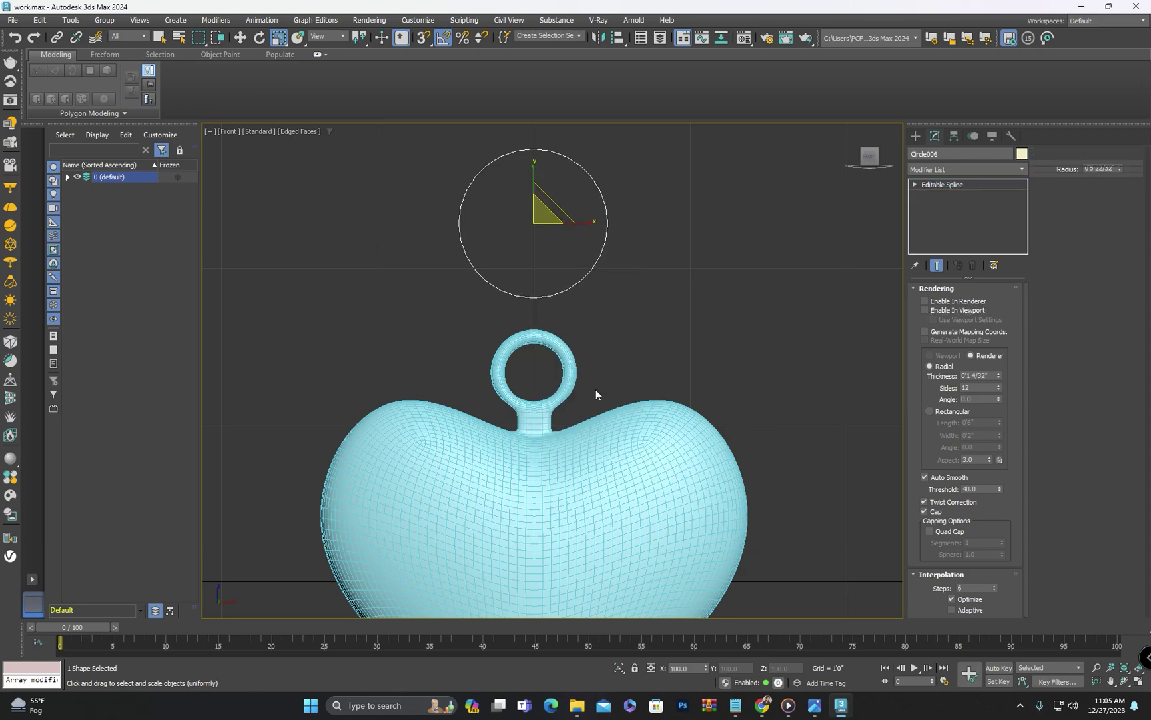
- Make the circle's bottom vertex a sharp corner and move it down into the ring's opening to form a teardrop
key("1")
left_click(532, 297)
right_click(527, 297)
left_click(518, 224)
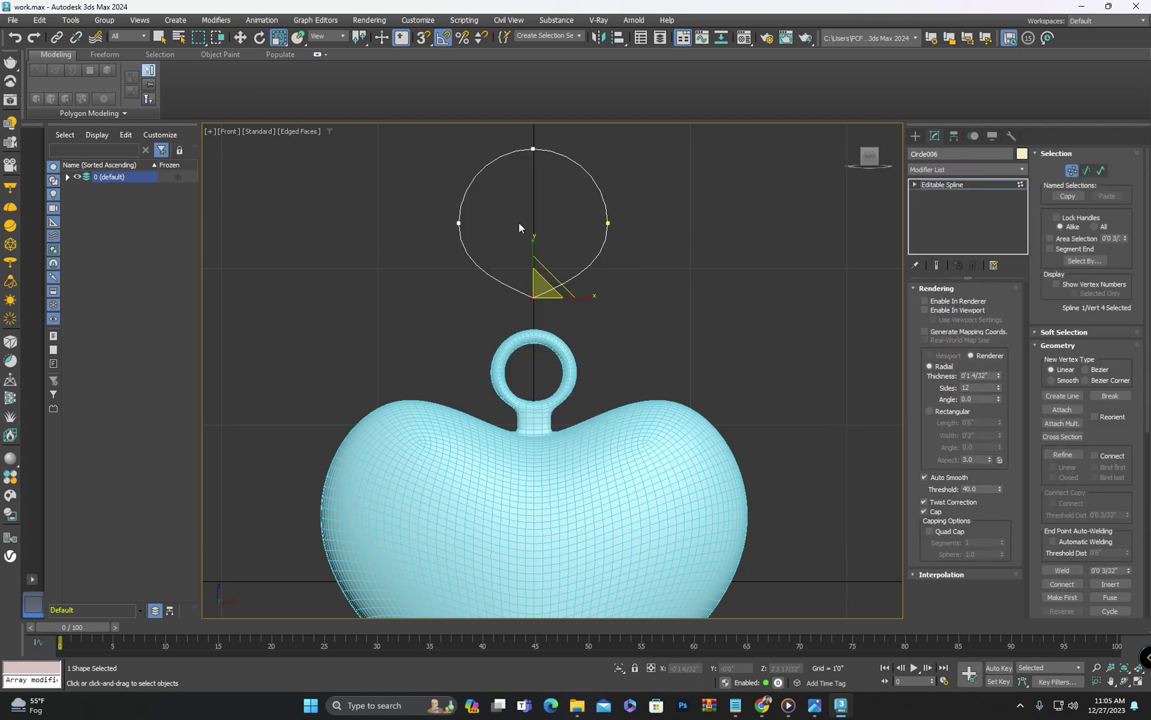
key("w")
left_click_drag(534, 259, 534, 316)
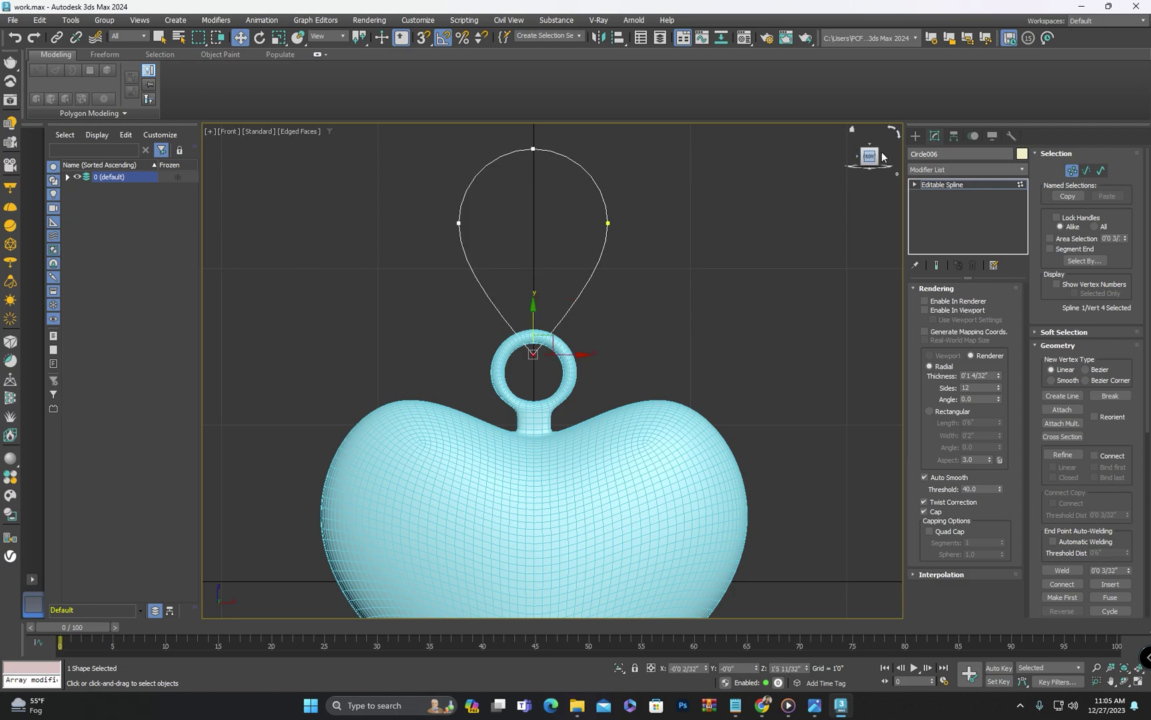
- Scale the teardrop spline down, turn it 90 degrees about the vertical axis, and lower it through the ring
left_click(915, 136)
key("r")
left_click_drag(541, 216, 542, 256)
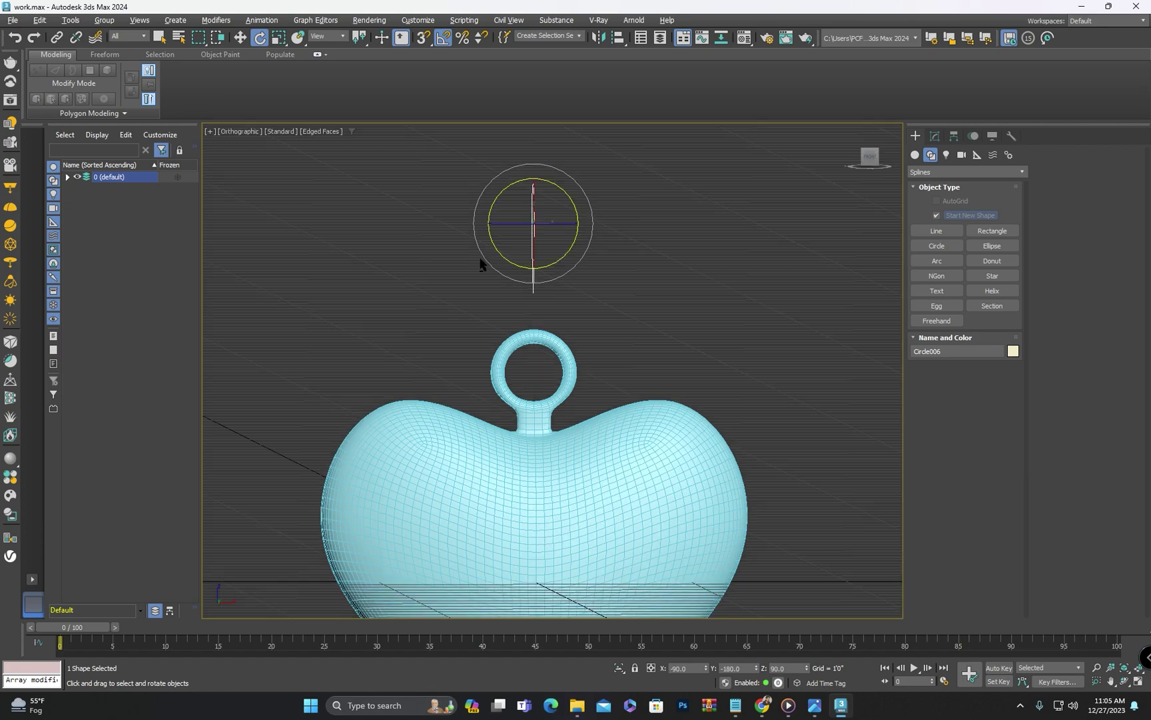
middle_click_drag(476, 259, 571, 277, "alt")
key("w")
key("f")
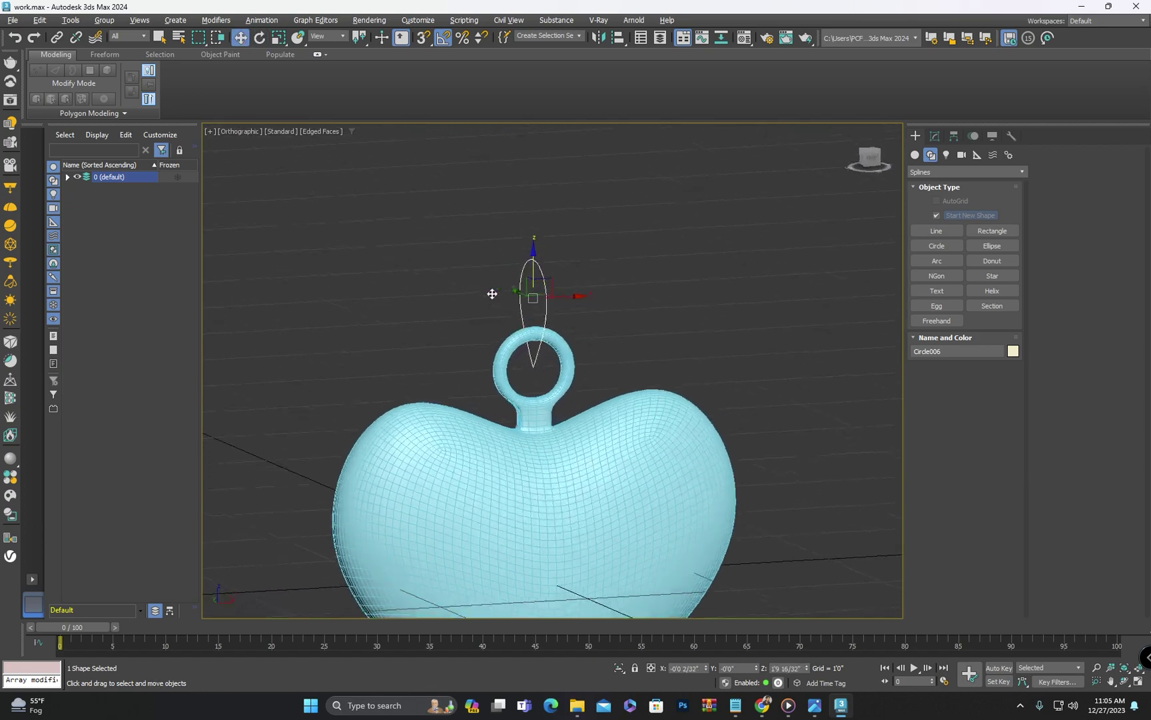
- Center the teardrop at X 0'0" and enable it in renderer and viewport with a rectangular section
scroll(555, 293, "up", 6)
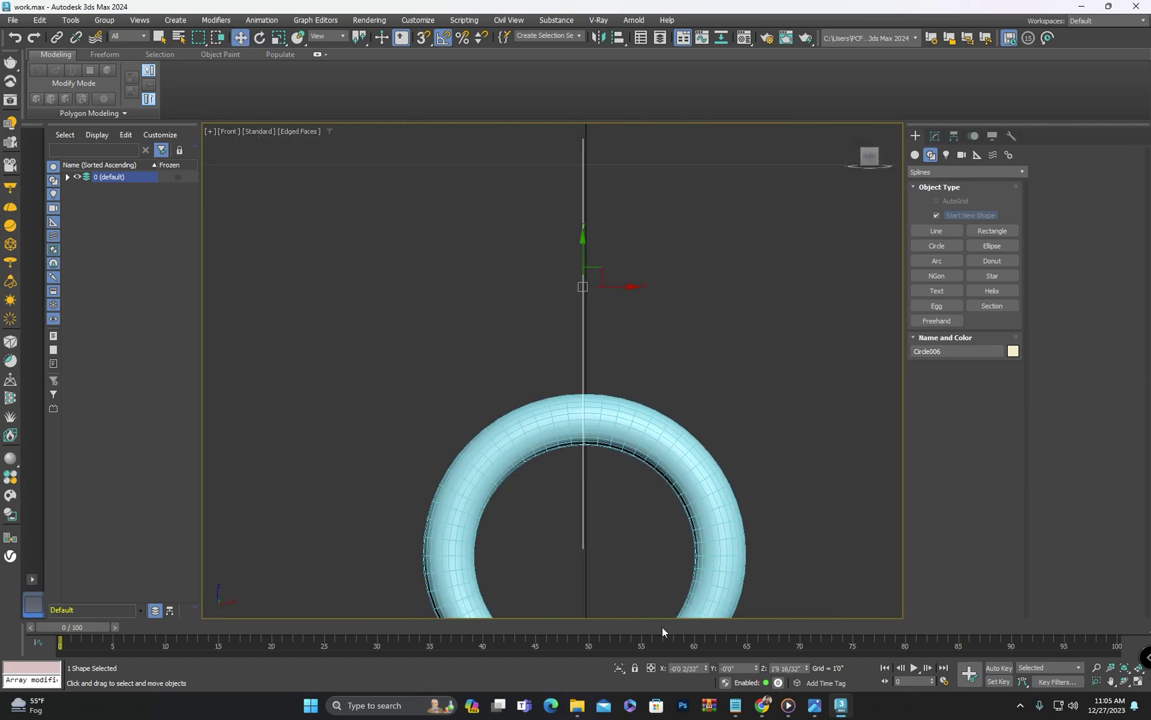
scroll(586, 398, "down", 3)
middle_click_drag(585, 398, 645, 419, "alt")
left_click(934, 139)
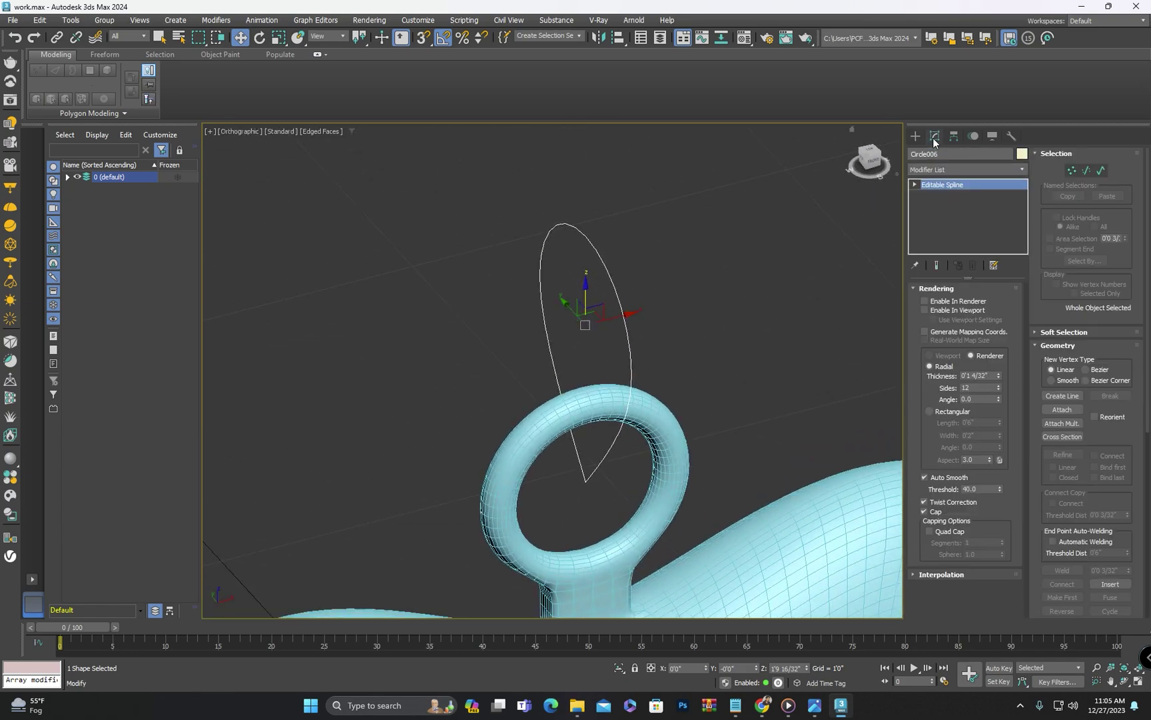
left_click(925, 300)
left_click(925, 310)
left_click(930, 411)
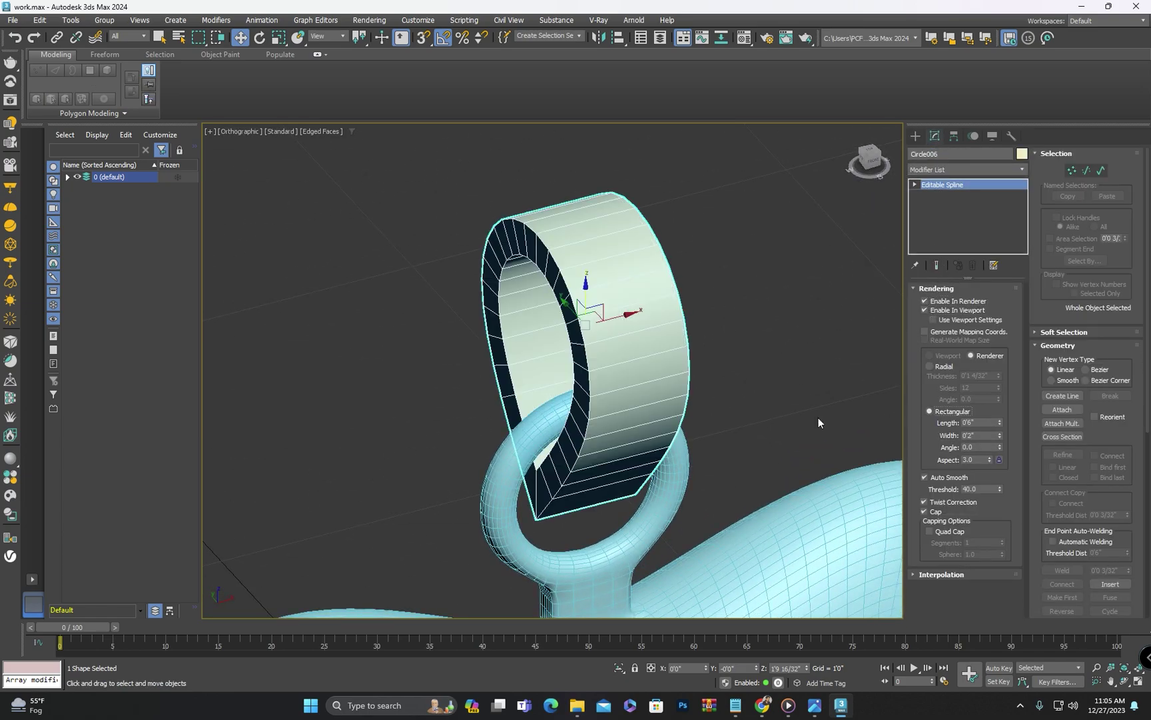
- Set the teardrop's rectangular section to a length of 0'5 16/32" and a width of 0'0 14/32"
middle_click_drag(818, 418, 783, 401, "alt")
mouse_move(1000, 424)
left_mouse_down()
mouse_move(1002, 453)
mouse_move(1005, 430)
left_mouse_up()
scroll(619, 313, "down", 3)
middle_click_drag(630, 317, 573, 348, "alt")
key("f")
scroll(566, 327, "up", 9)
scroll(592, 306, "up", 4)
left_click_drag(1002, 436, 1011, 484)
middle_click_drag(616, 374, 803, 386, "alt")
scroll(636, 403, "up", 4)
middle_click_drag(635, 402, 673, 408, "alt")
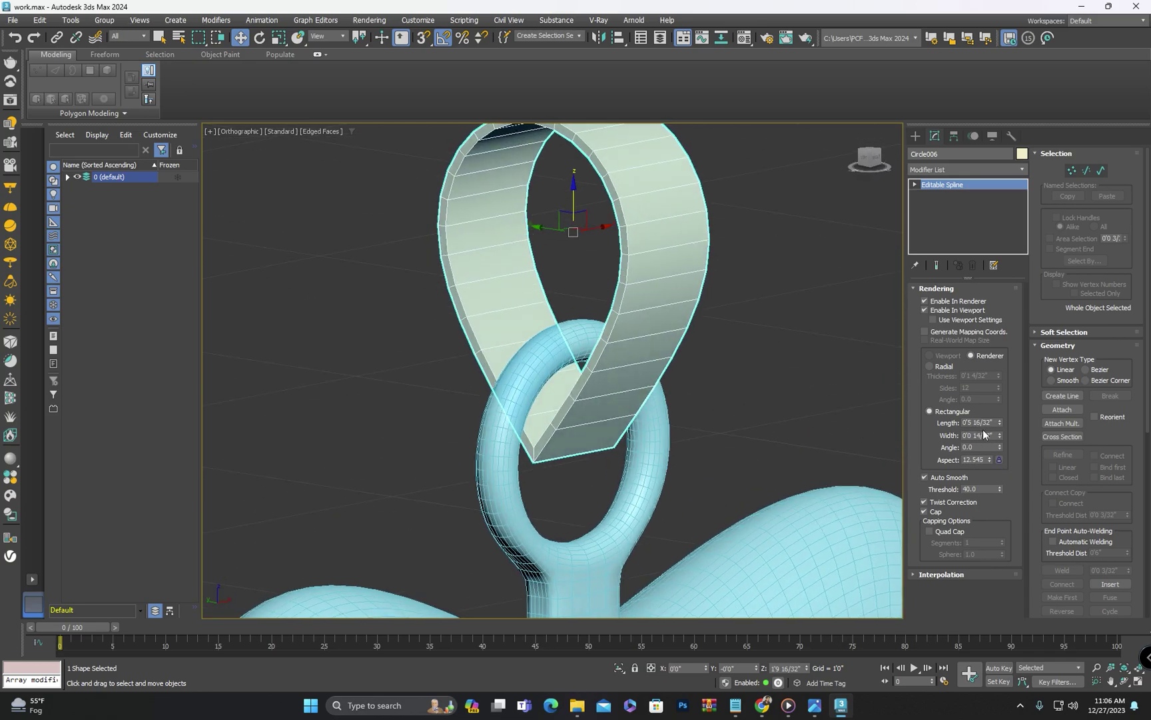
- Convert the teardrop band to an Editable Poly and view it from the front
middle_click_drag(630, 250, 612, 342)
middle_click_drag(611, 342, 579, 334, "alt")
right_click(960, 222)
left_click(1020, 328)
scroll(601, 334, "down", 4)
left_click(870, 158)
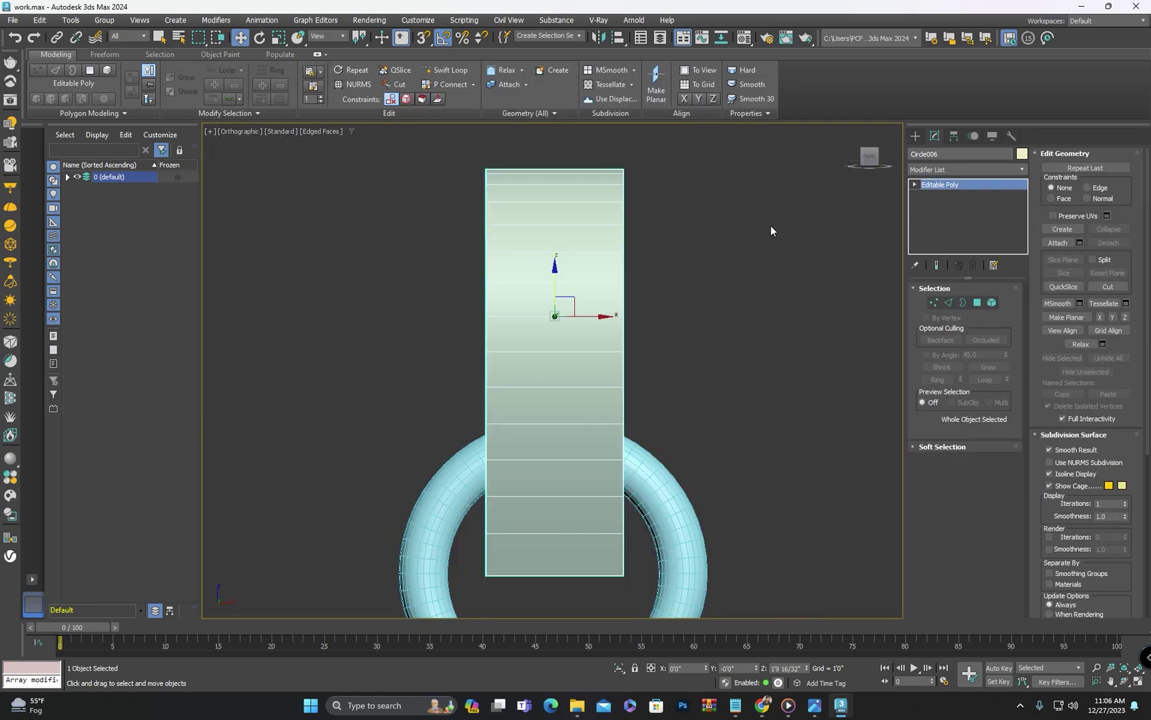
- Add an FFD 2x2x2 modifier to the band and scale its bottom control points inward to taper the lower end
left_click(959, 174)
type("ff")
left_click(940, 217)
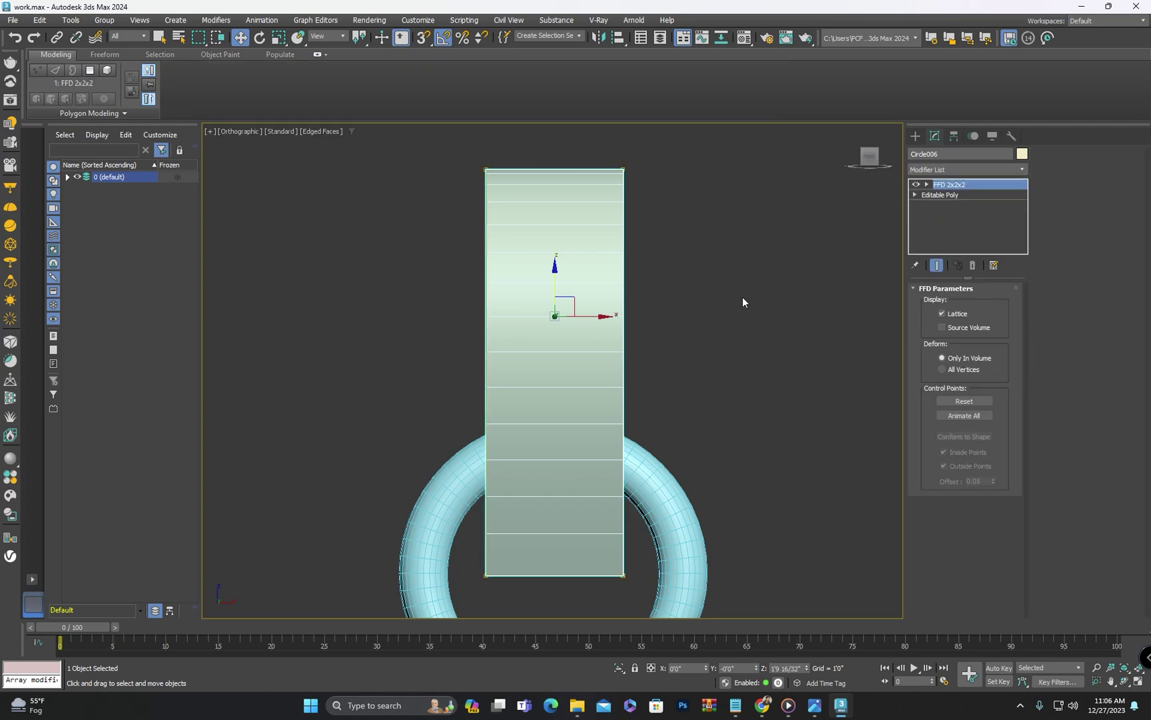
key("1")
scroll(727, 307, "down", 2)
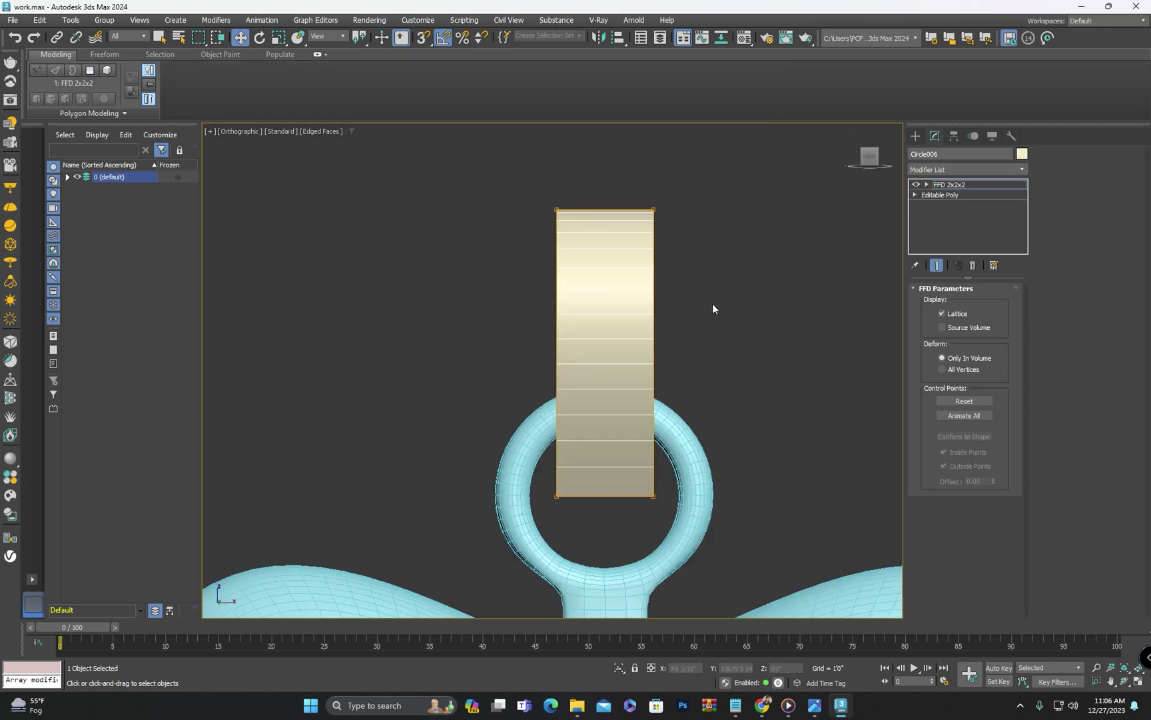
left_click_drag(550, 498, 602, 498)
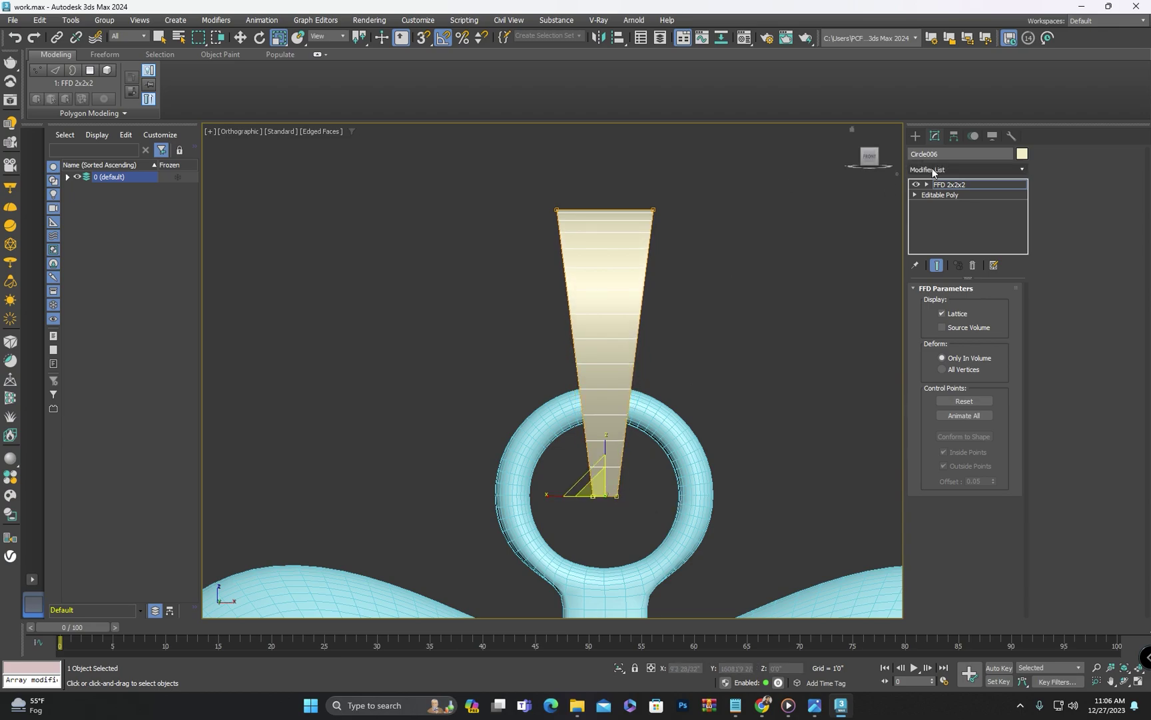
- Scale the whole tapered band to about 160% along X and move it up so its tip hangs in the ring
left_click(916, 136)
left_click_drag(590, 311, 539, 311)
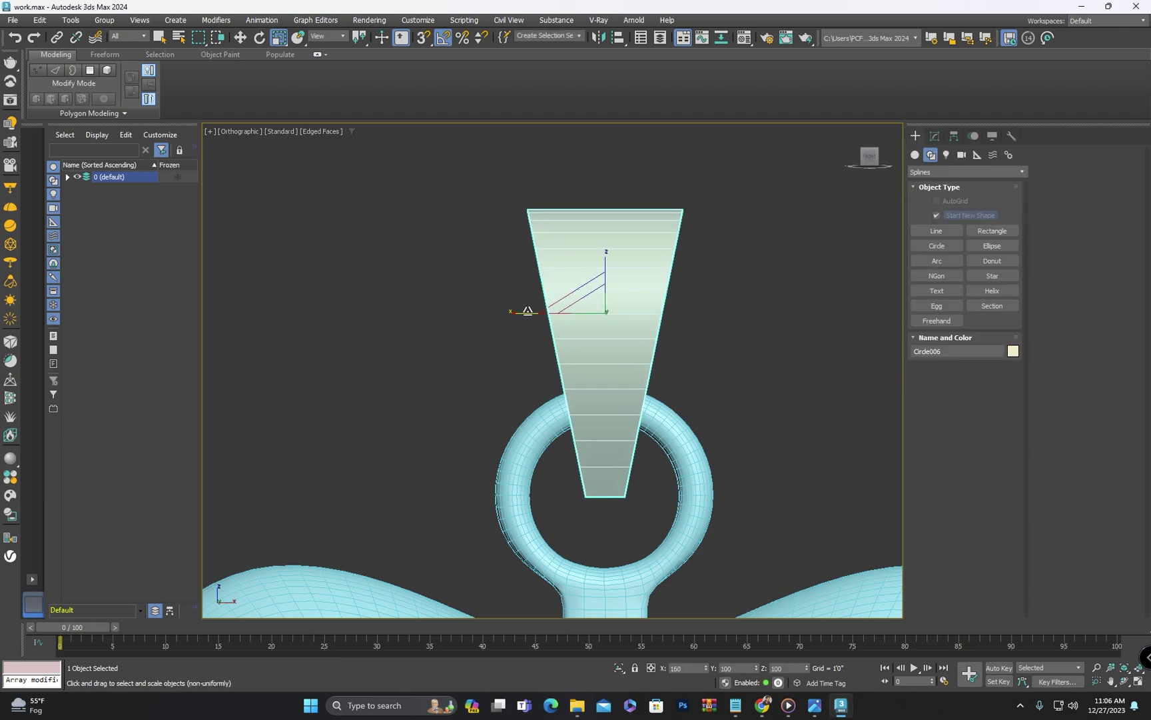
middle_click_drag(609, 306, 579, 314, "alt")
left_click_drag(607, 271, 607, 229)
middle_click_drag(608, 230, 689, 259, "alt")
scroll(689, 259, "down", 9)
scroll(686, 270, "up", 3)
scroll(605, 245, "up", 5)
middle_click_drag(604, 245, 630, 303, "alt")
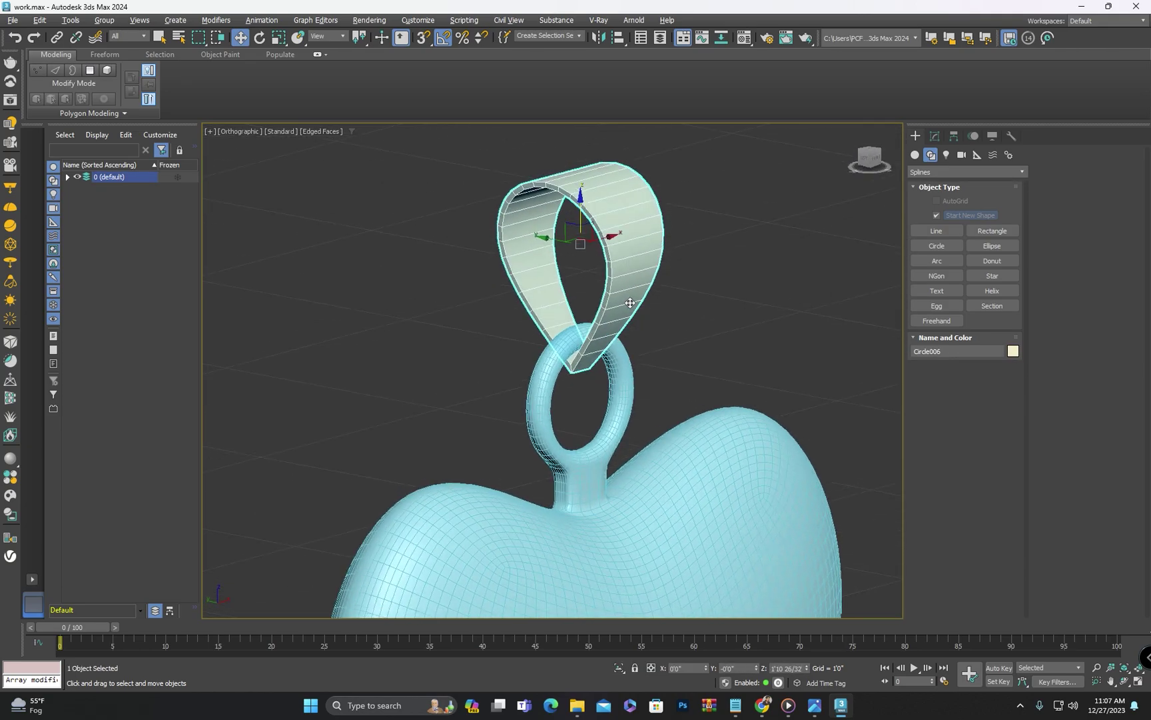
- Convert the tapered band to an Editable Poly, collapsing its FFD modifier
key("1")
scroll(605, 250, "up", 3)
middle_click_drag(605, 251, 609, 302)
scroll(607, 282, "up", 2)
scroll(607, 279, "down", 2)
right_click(610, 254)
mouse_move(681, 407)
left_click(767, 414)
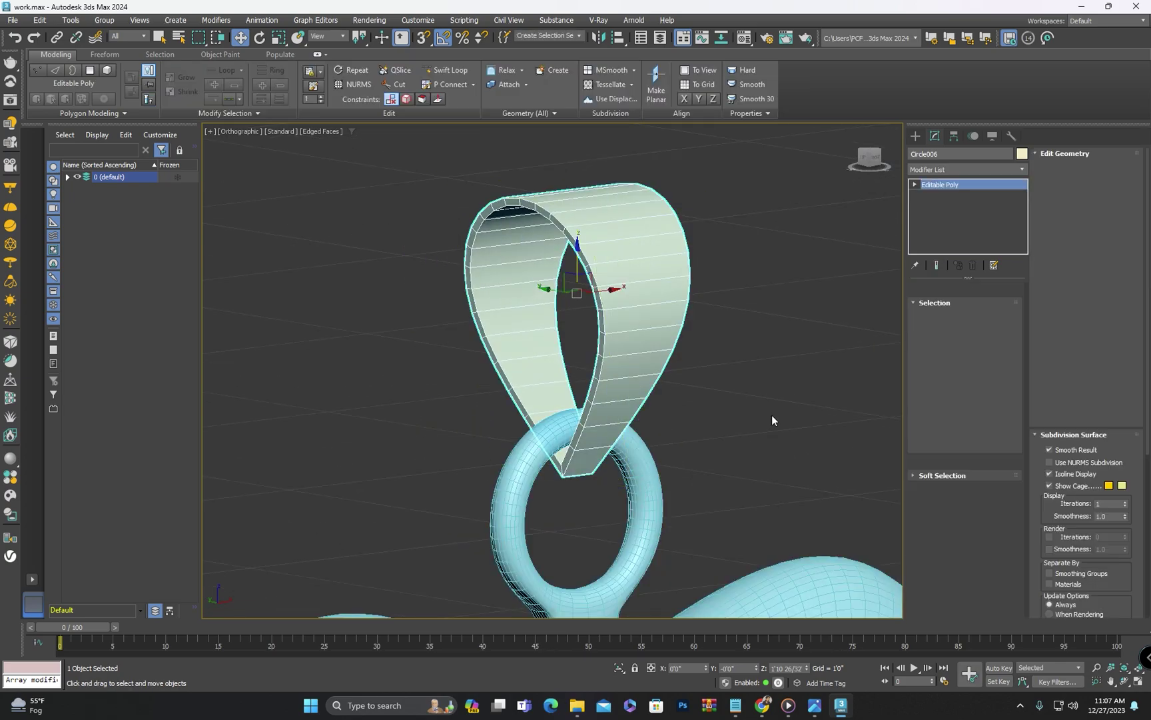
- Chamfer the edge loops along the band's rims by 0'0 5/32" with one segment
left_click(949, 304)
double_click(592, 274)
scroll(591, 274, "up", 4)
double_click(588, 276, "ctrl")
middle_click_drag(588, 276, 534, 444, "alt")
left_click(377, 261, "ctrl")
middle_click_drag(531, 490, 636, 409, "alt")
left_click(957, 517)
left_click_drag(561, 395, 561, 381)
scroll(417, 420, "down", 4)
middle_click_drag(414, 399, 437, 283, "alt")
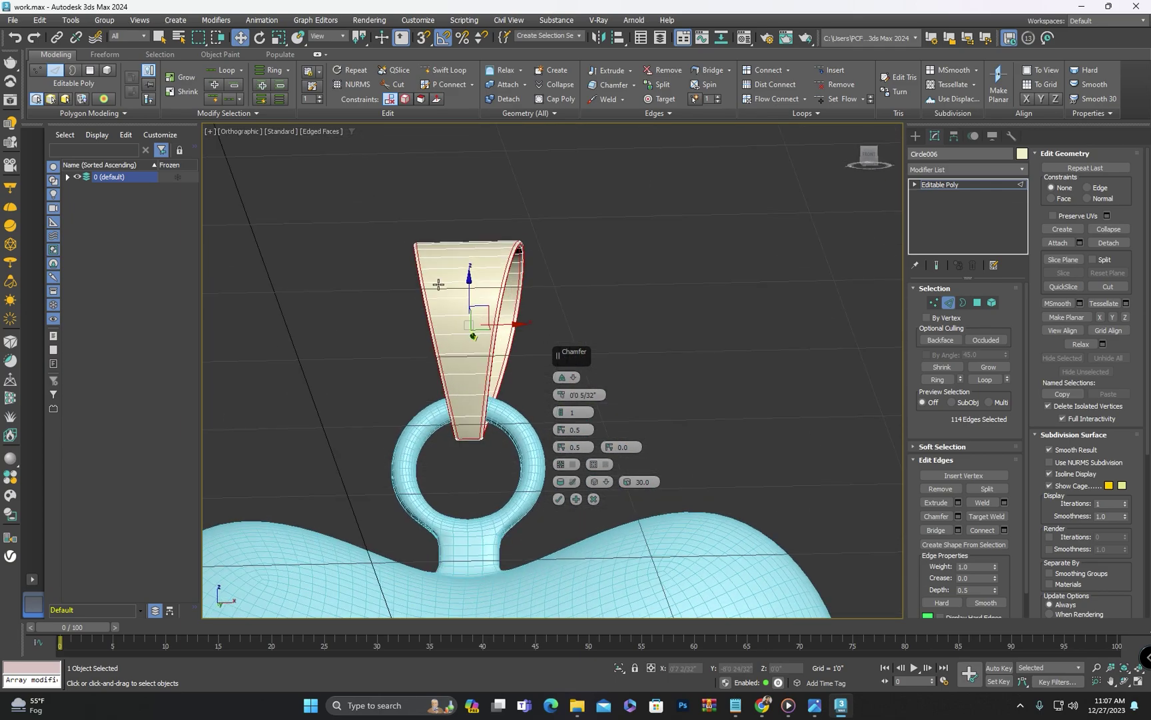
scroll(440, 286, "up", 4)
left_click(558, 499)
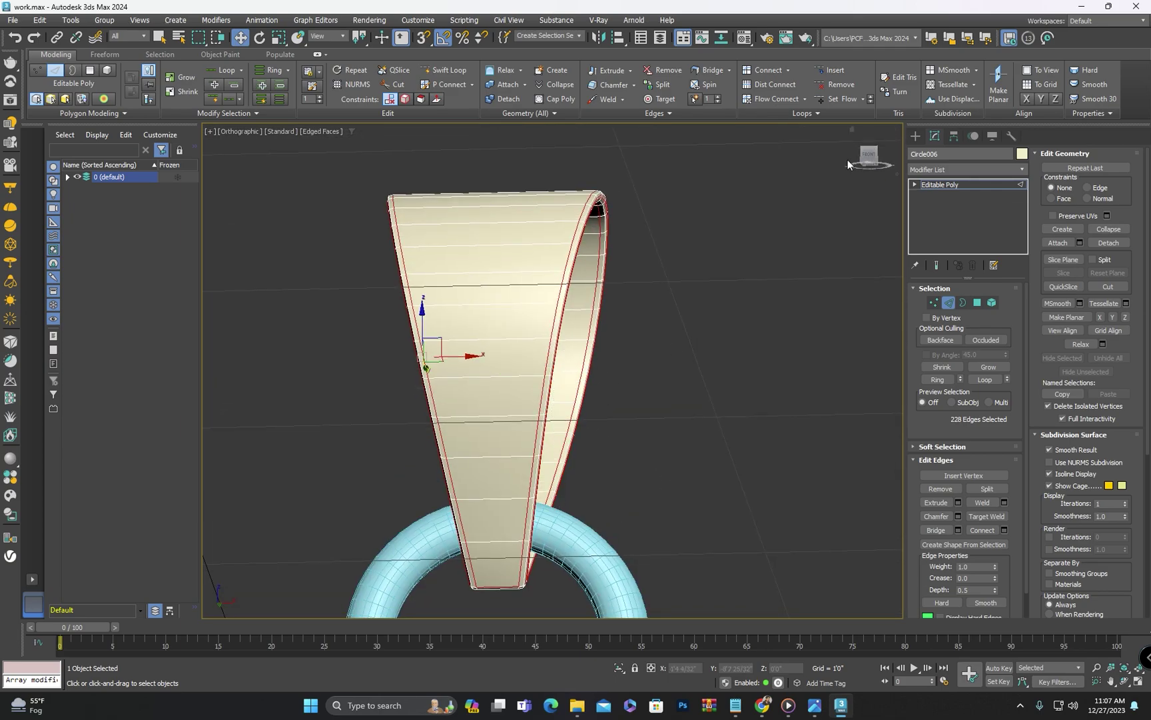
- Apply a TurboSmooth modifier to the chamfered band
left_click(916, 135)
key("f")
scroll(645, 307, "down", 5)
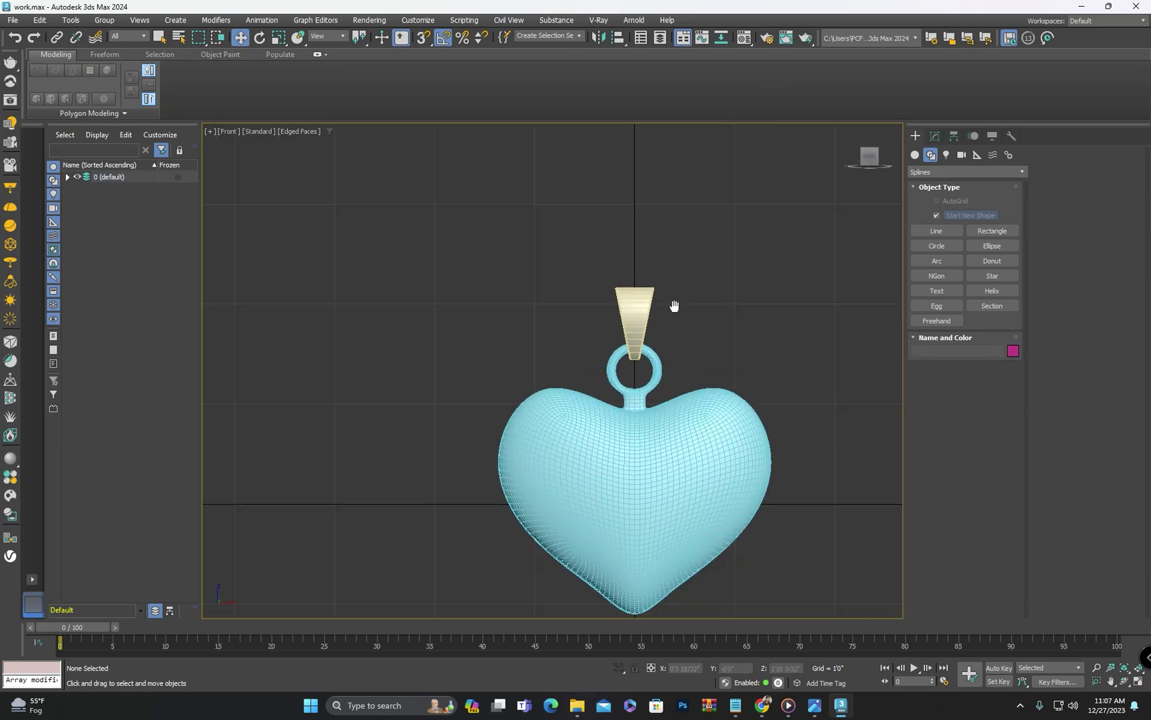
scroll(630, 325, "up", 5)
left_click(935, 135)
left_click(926, 170)
type("t")
left_click(928, 217)
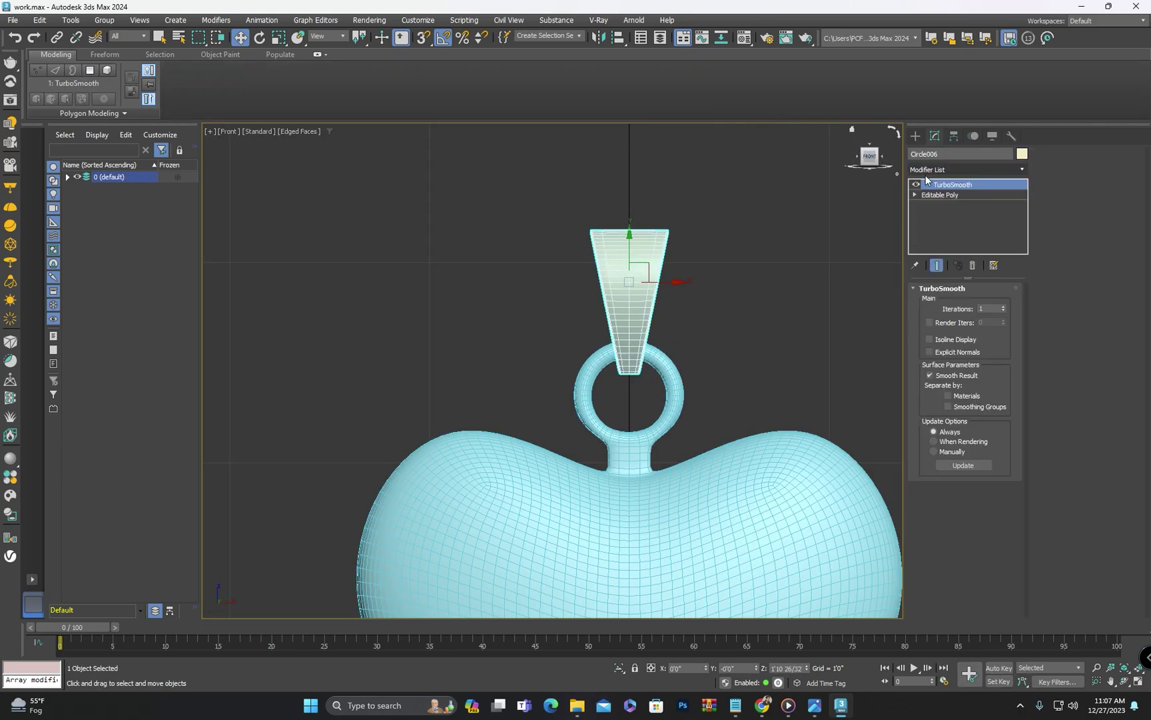
scroll(723, 274, "up", 4)
middle_click_drag(687, 267, 545, 230, "alt")
scroll(528, 203, "up", 4)
scroll(511, 199, "down", 3)
middle_click_drag(606, 482, 583, 412, "alt")
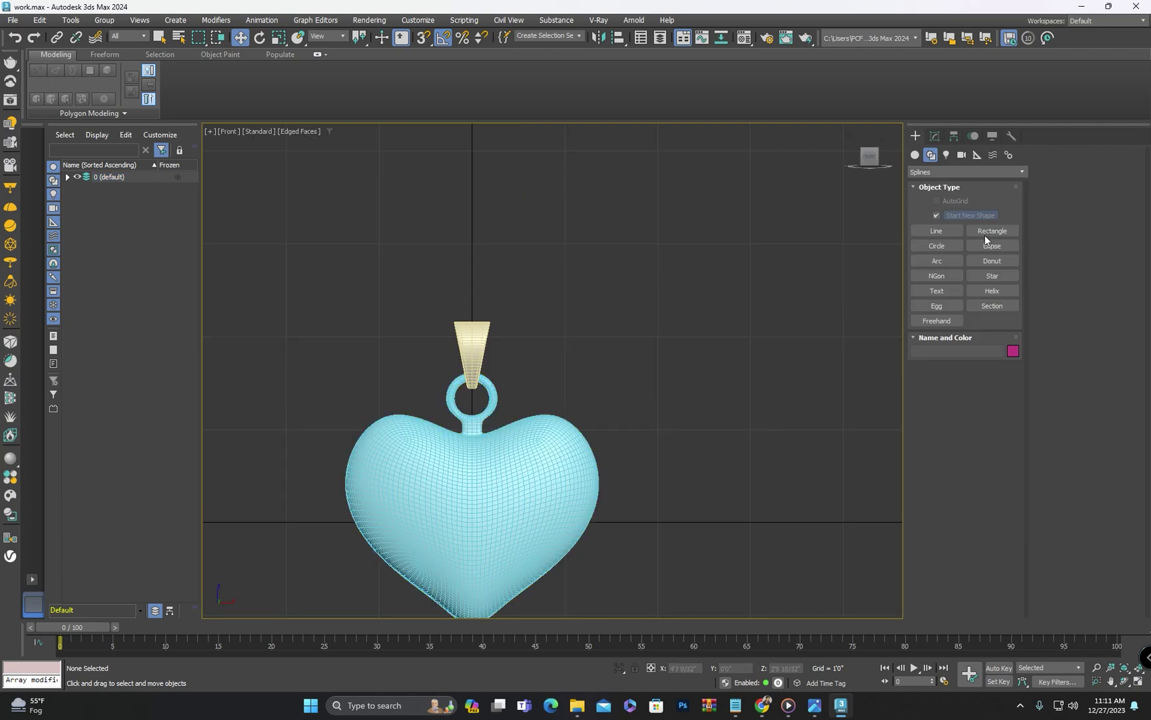
- Draw a rectangle spline about 0'4 31/32" long and 0'8 18/32" wide beside the band in the front view
left_click(990, 231)
scroll(427, 320, "up", 3)
left_click_drag(429, 309, 558, 386)
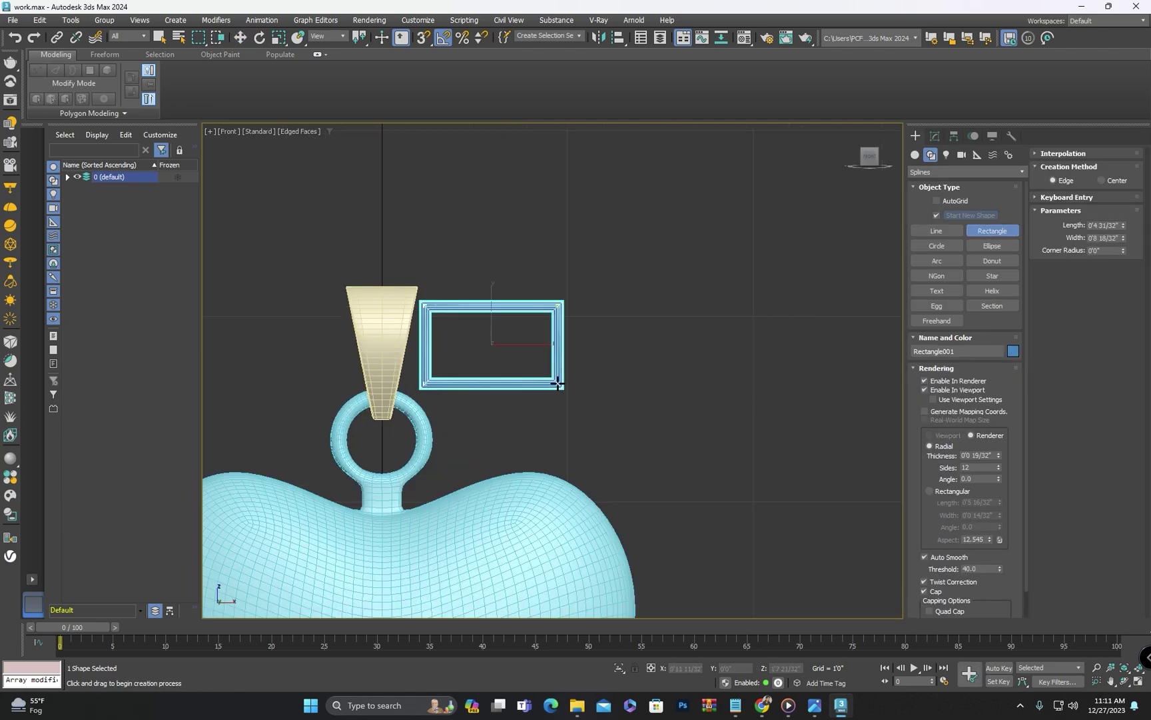
- Turn off the rectangle's display as thick geometry in the renderer and viewport, and convert it to an Editable Spline
left_click(925, 389)
left_click(925, 389)
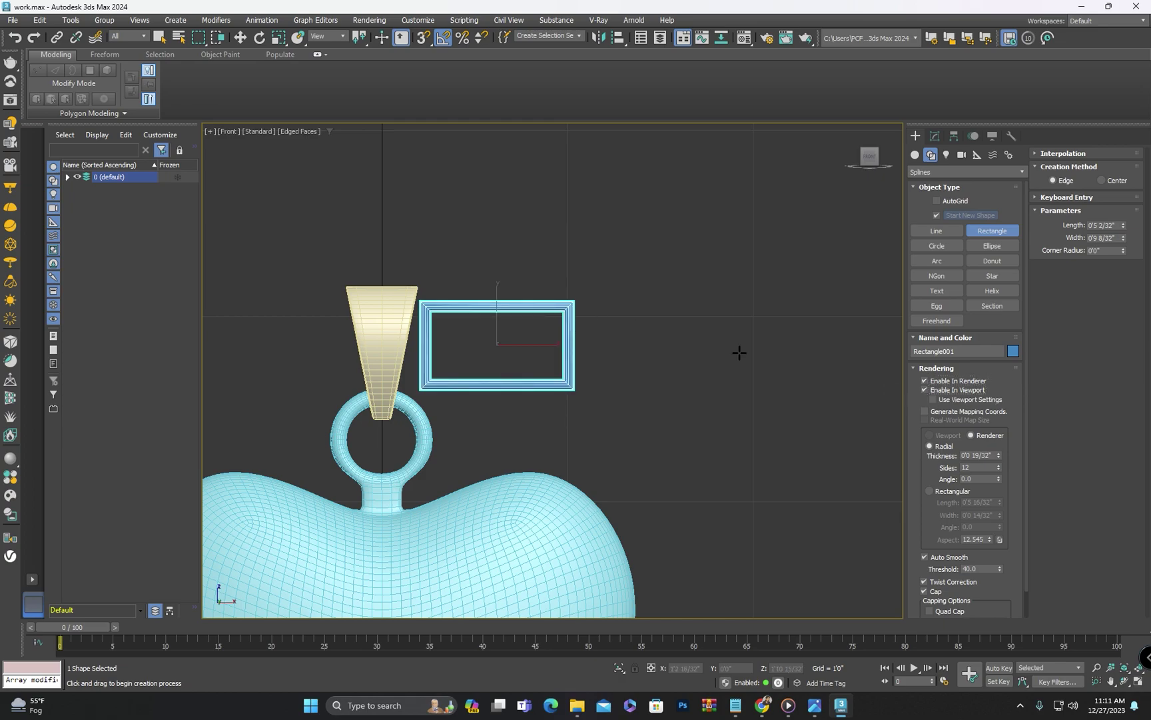
left_click(926, 381)
left_click(926, 388)
right_click(551, 334)
left_click(935, 136)
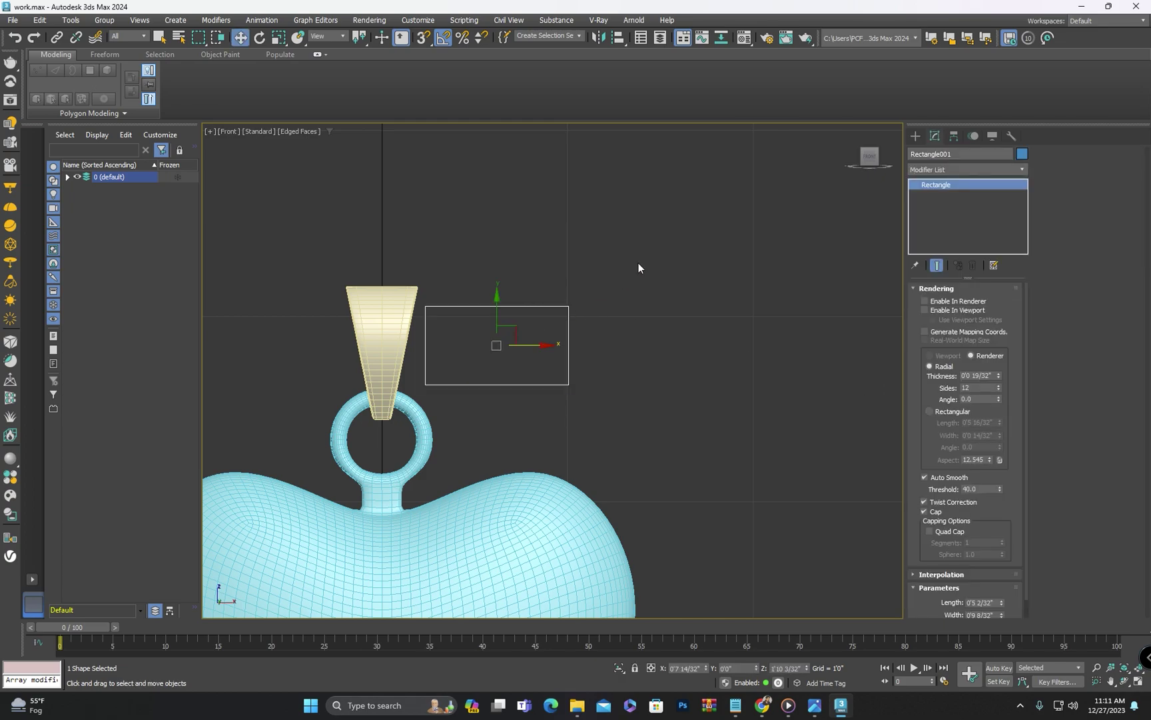
right_click(561, 315)
mouse_move(605, 457)
left_click(753, 459)
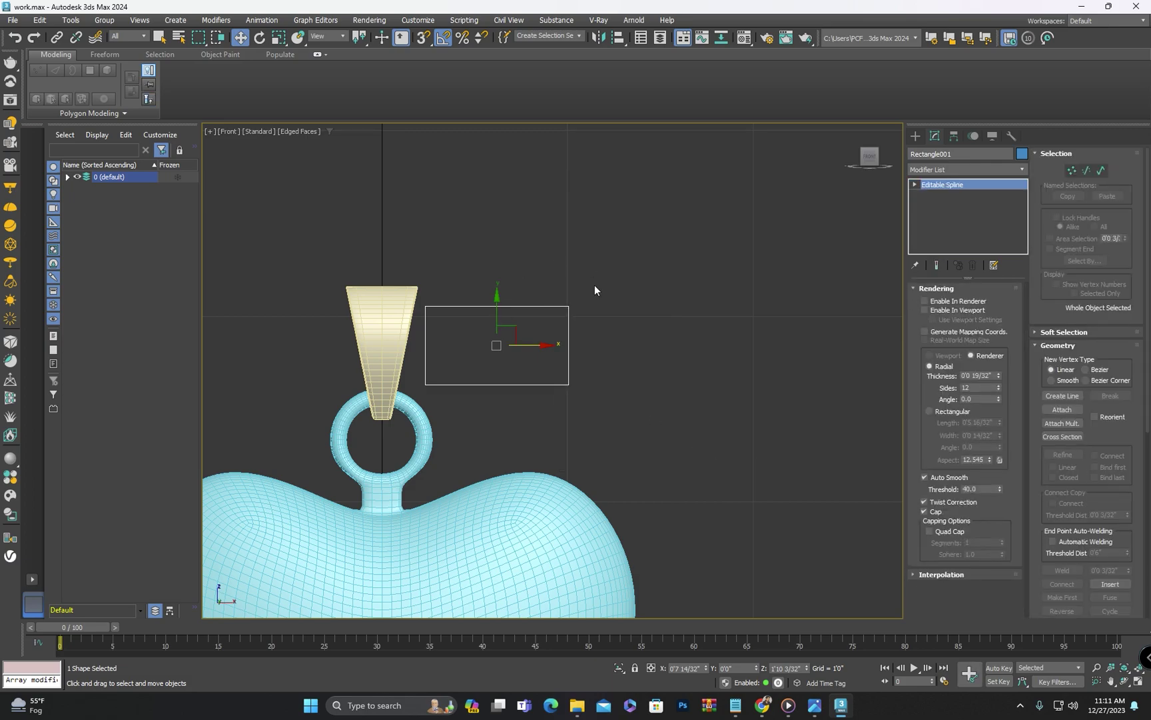
- Fillet all four corner vertices of the rectangle by about 0'2 7/32" to form a rounded link outline
key("1")
key("ctrl+a")
scroll(1074, 498, "down", 2)
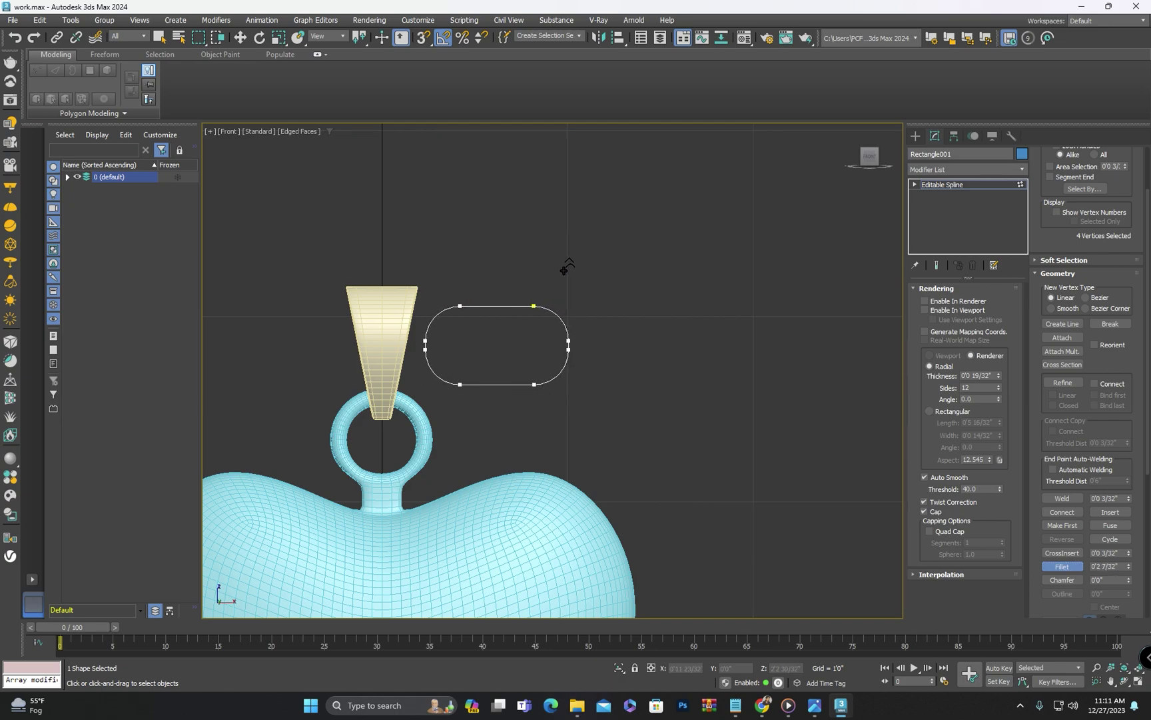
- Make the rounded link outline renderable in the renderer and viewport with a radial thickness of 0'1 8/32"
left_click(925, 301)
left_click(925, 310)
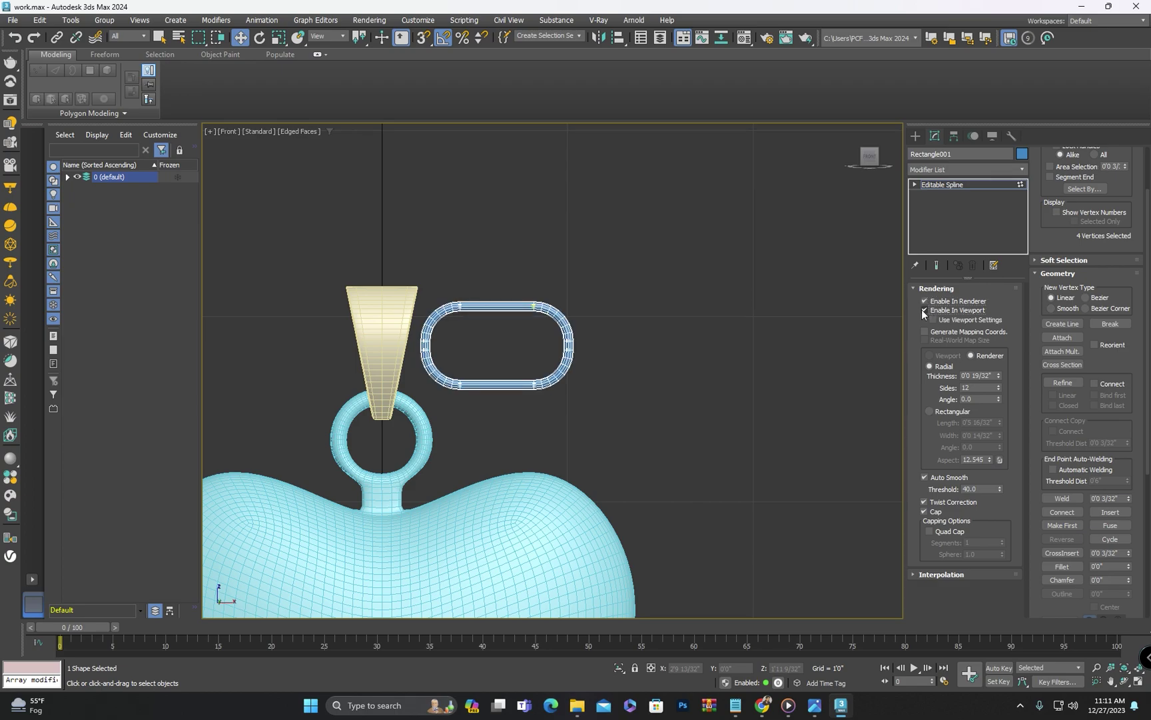
scroll(492, 343, "up", 3)
left_click_drag(1002, 376, 1004, 334)
scroll(434, 325, "down", 3)
middle_click_drag(434, 326, 461, 353)
mouse_move(461, 353)
middle_mouse_down("alt")
mouse_move(523, 387)
mouse_move(442, 384)
mouse_move(426, 347)
mouse_move(393, 333)
mouse_move(454, 341)
middle_mouse_up("alt")
scroll(443, 385, "up", 3)
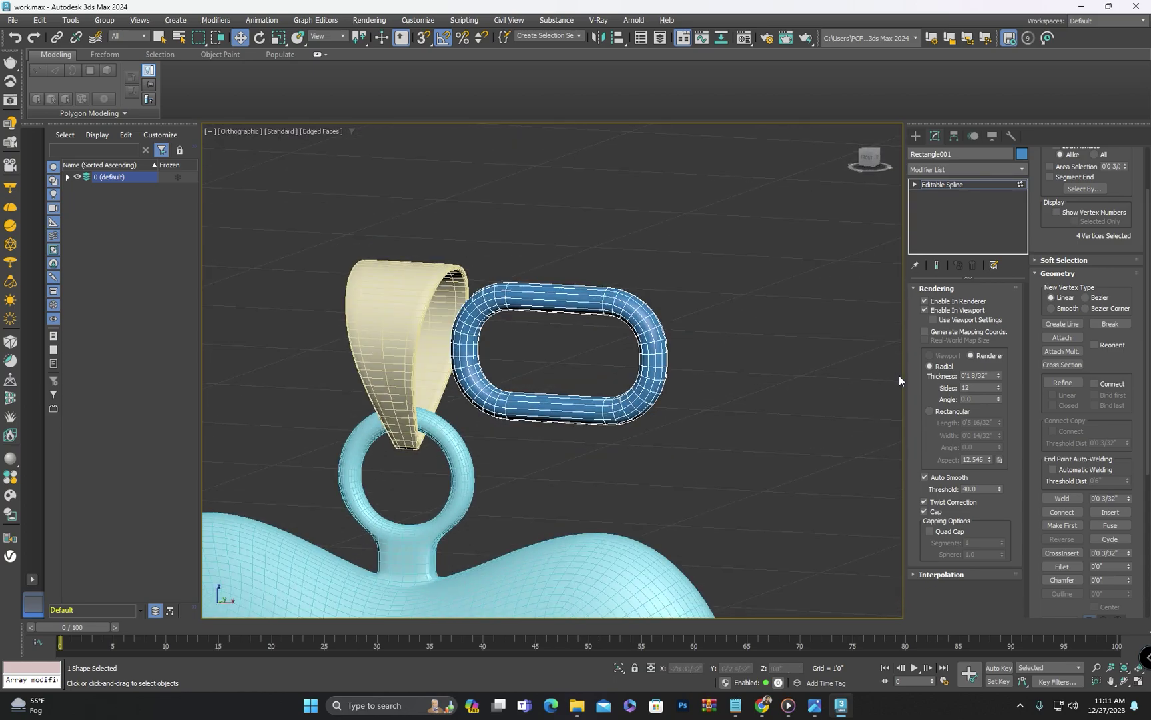
left_click(866, 162)
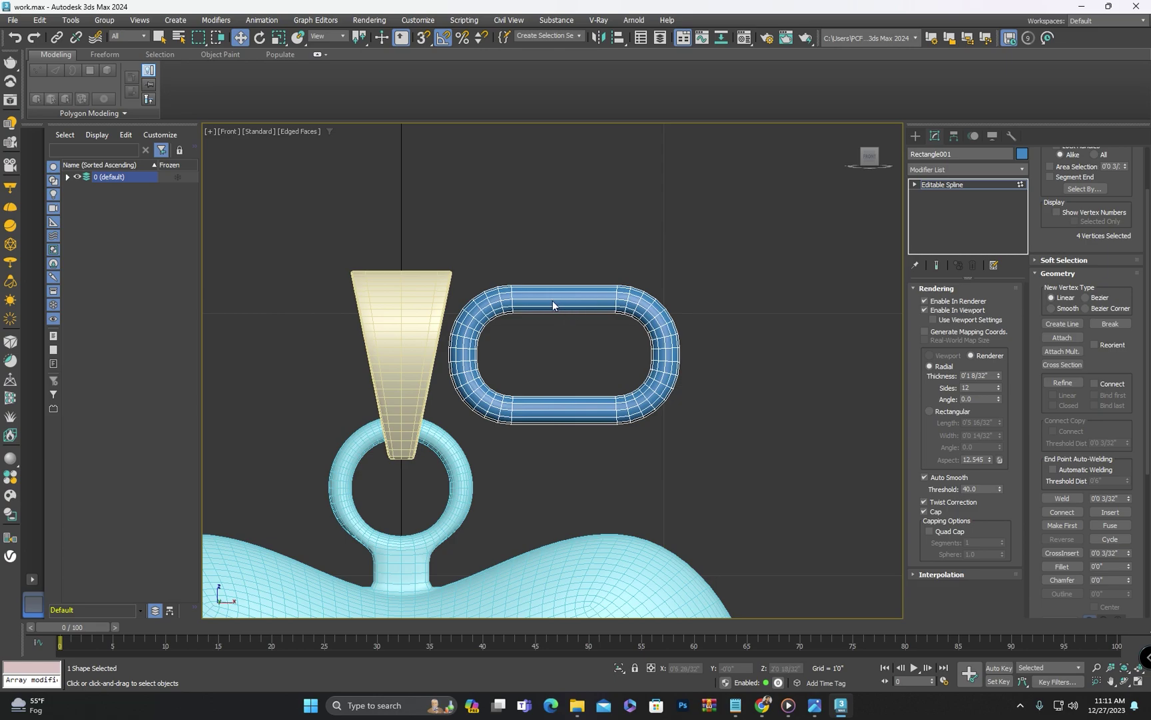
- Scale the link down uniformly and shift it along X closer to the bail
scroll(553, 305, "up", 2)
left_click(915, 137)
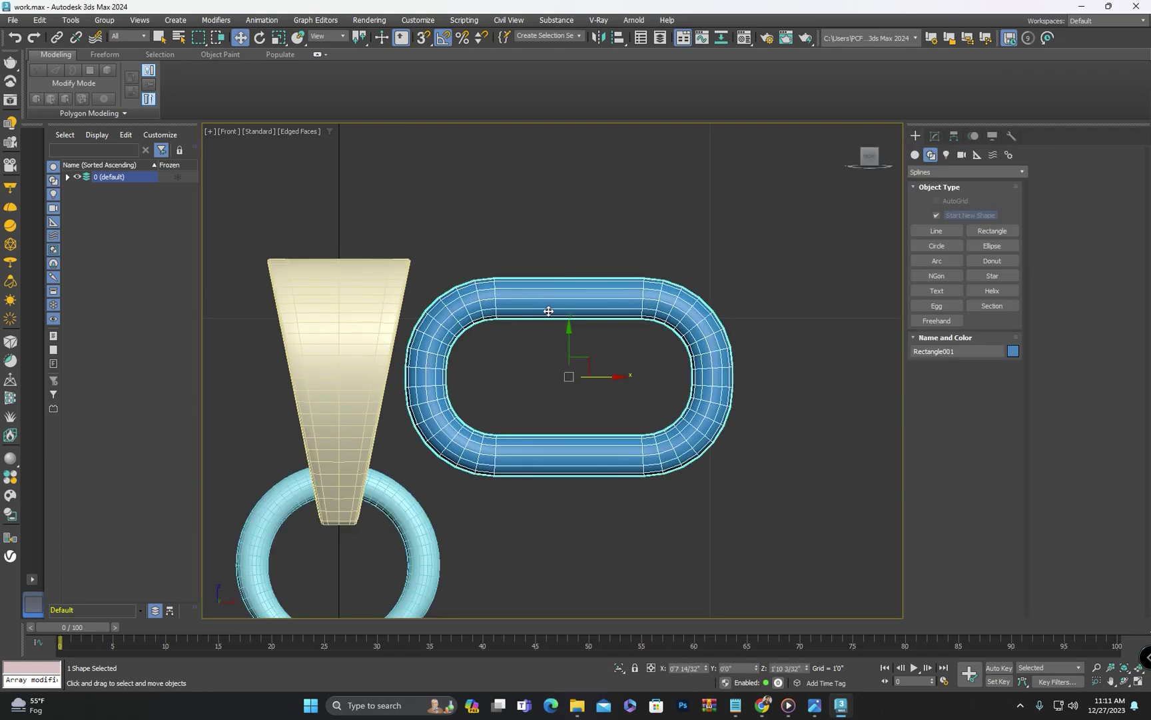
key("r")
left_click_drag(585, 386, 593, 403)
middle_click_drag(593, 403, 560, 419, "alt")
middle_click_drag(611, 379, 515, 384, "alt")
left_click_drag(487, 369, 593, 383)
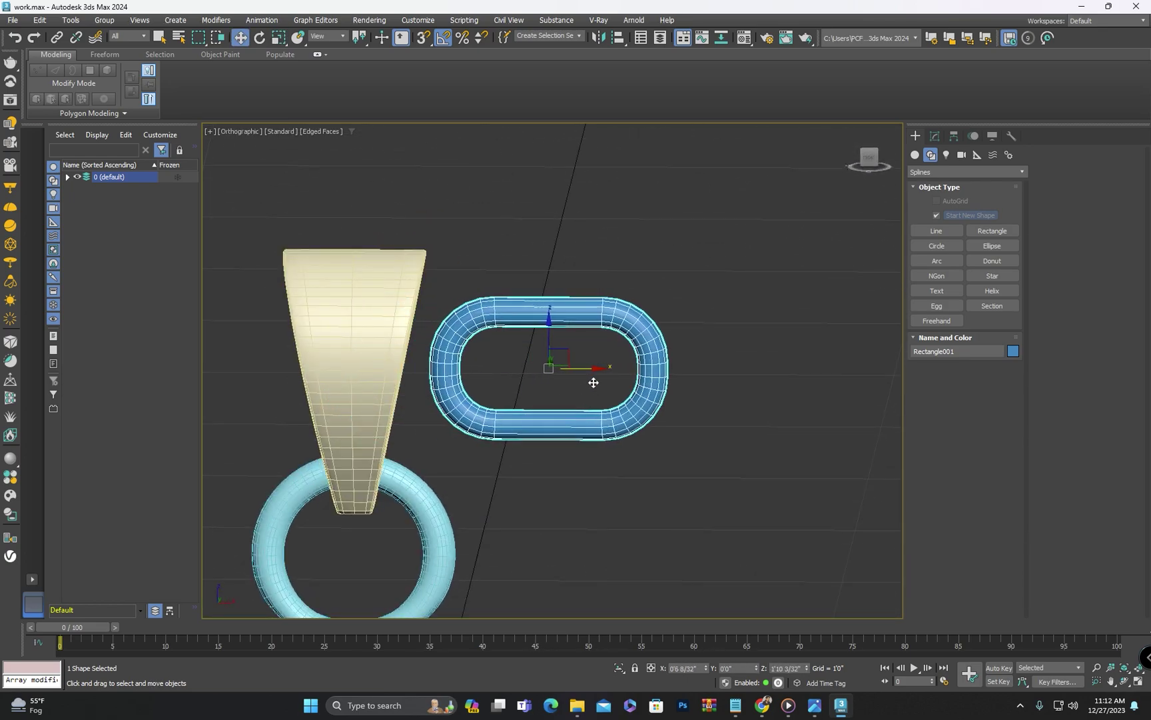
- Convert the chain link to an Editable Poly
key("f")
key("z")
scroll(571, 407, "down", 4)
right_click(570, 324)
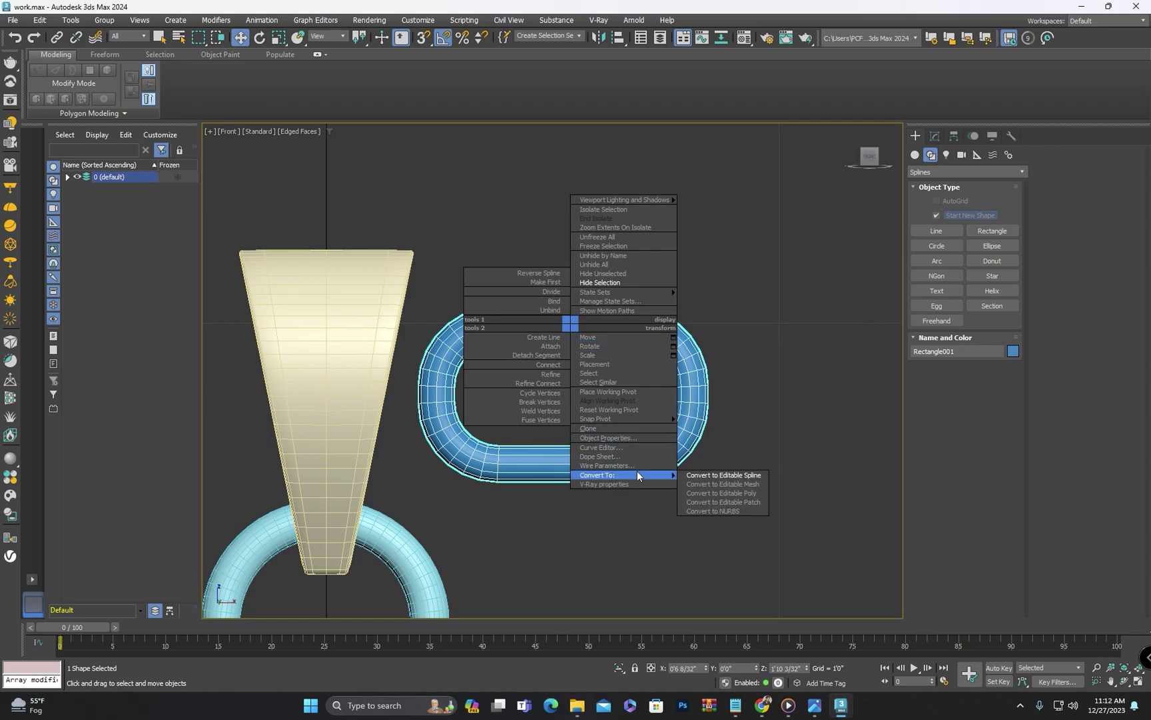
left_click(726, 496)
scroll(590, 402, "up", 4)
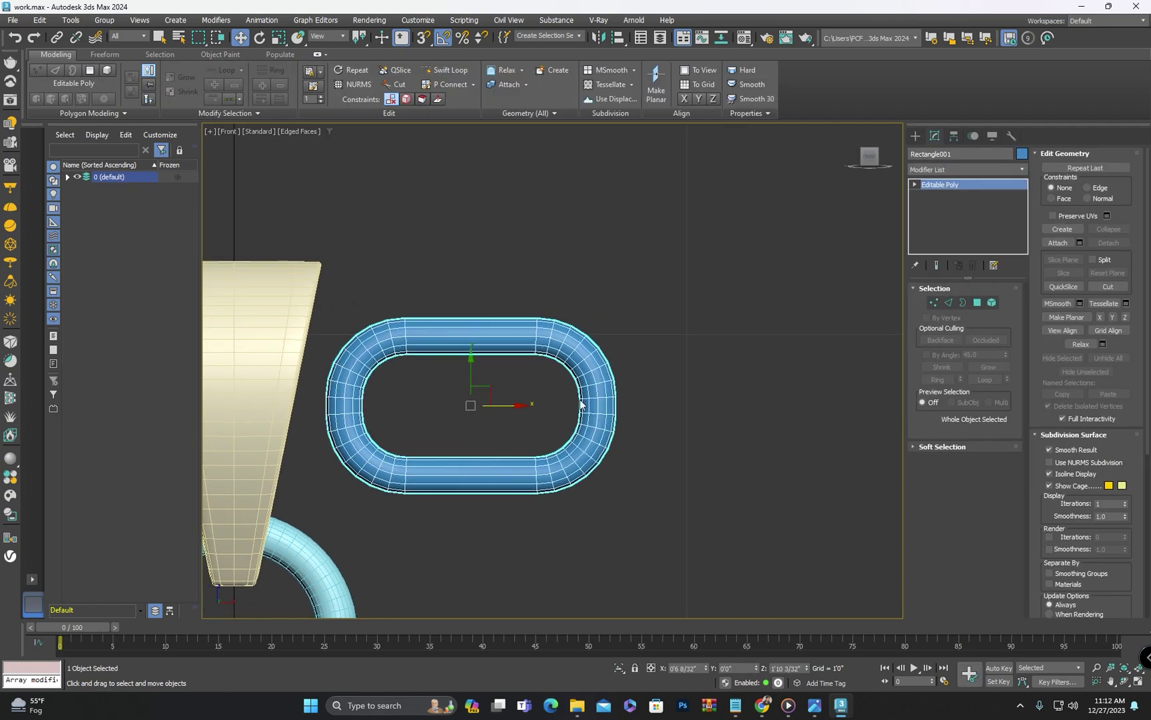
key("2")
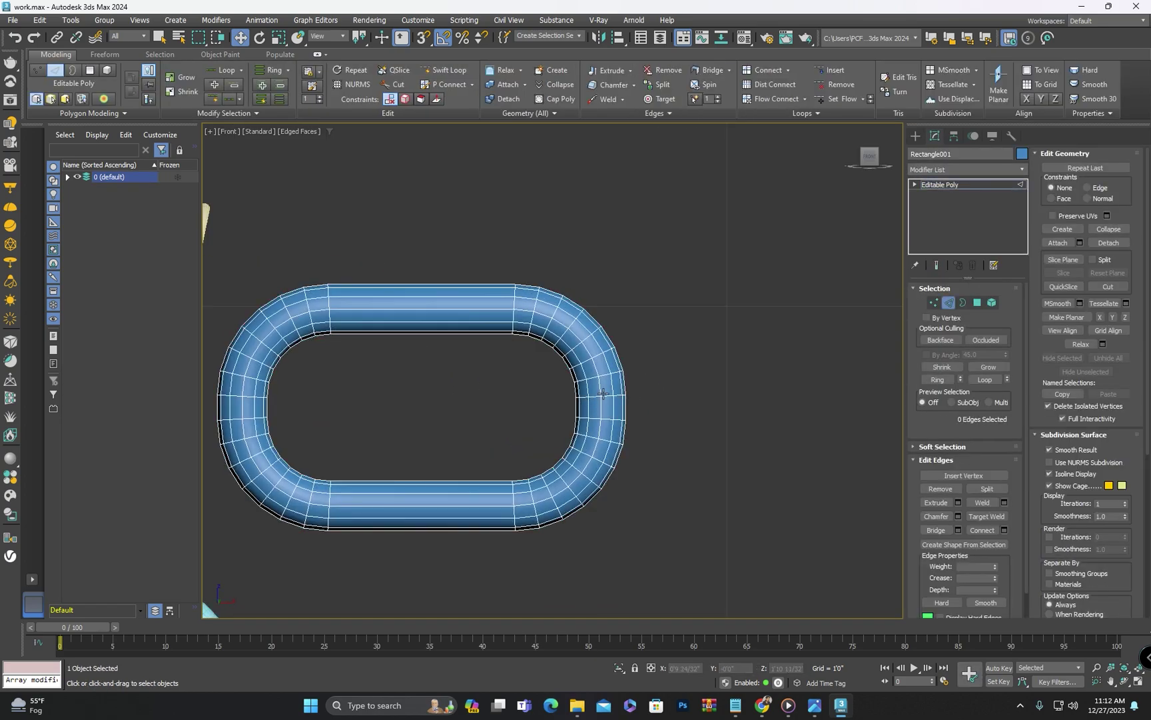
scroll(586, 403, "up", 4)
scroll(603, 404, "down", 4)
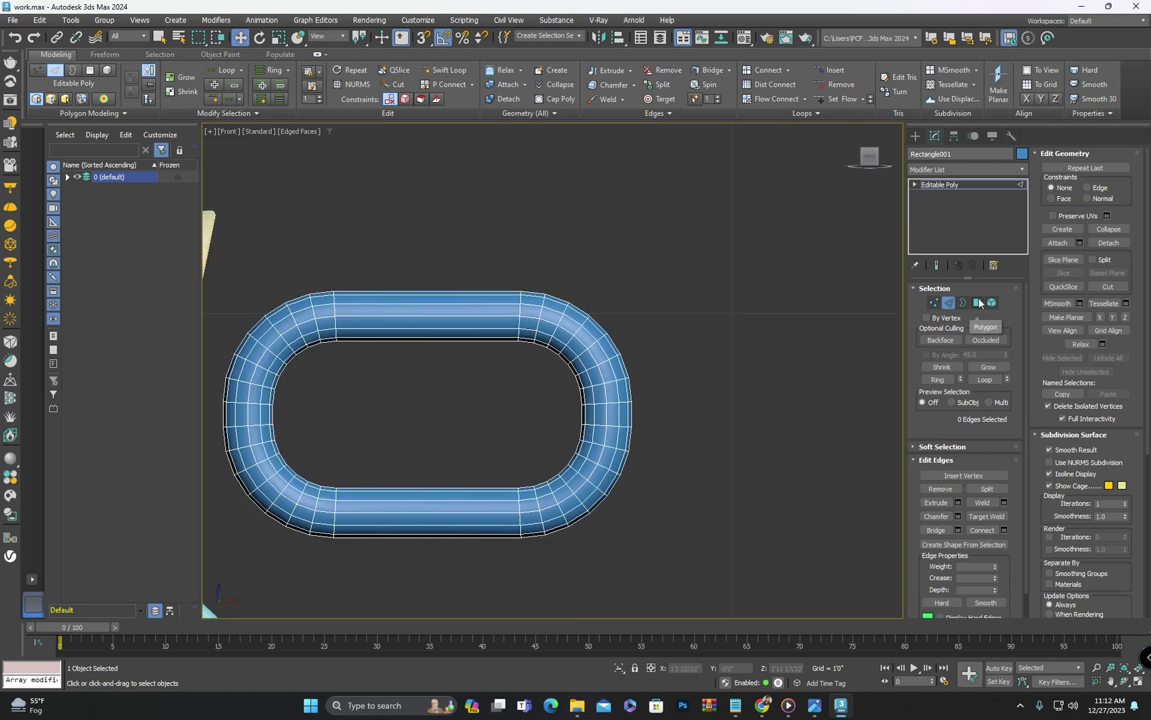
- Copy the link along X and rotate the copy perpendicular to the original so the two links interlock
left_click(916, 135)
scroll(601, 416, "down", 4)
mouse_move(574, 409)
left_mouse_down("shift")
mouse_move(723, 408)
mouse_move(687, 429)
left_mouse_up("shift")
left_click(593, 407)
middle_click_drag(686, 429, 605, 439)
mouse_move(605, 439)
middle_mouse_down("alt")
mouse_move(594, 465)
mouse_move(612, 428)
middle_mouse_up("alt")
scroll(612, 427, "up", 3)
key("w")
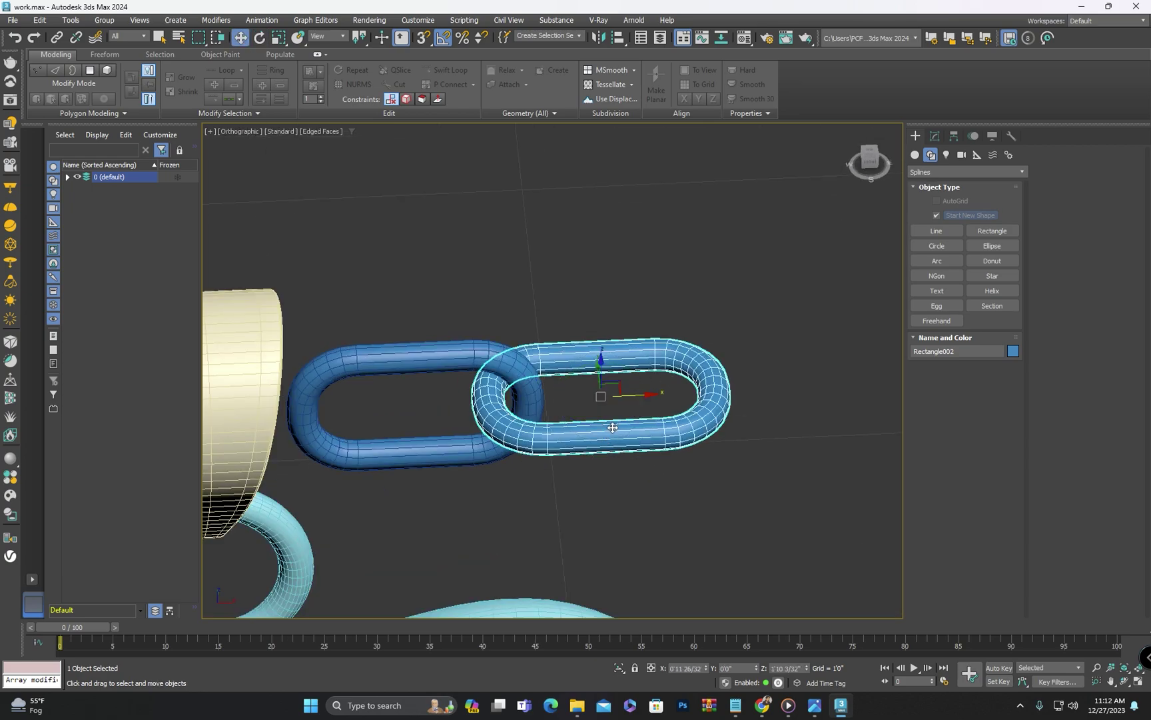
left_click_drag(634, 397, 643, 398)
- Attach the first link to the rotated copy as one object and centre the pair's pivot
middle_click_drag(642, 399, 539, 362, "alt")
right_click(538, 362)
left_click(566, 340)
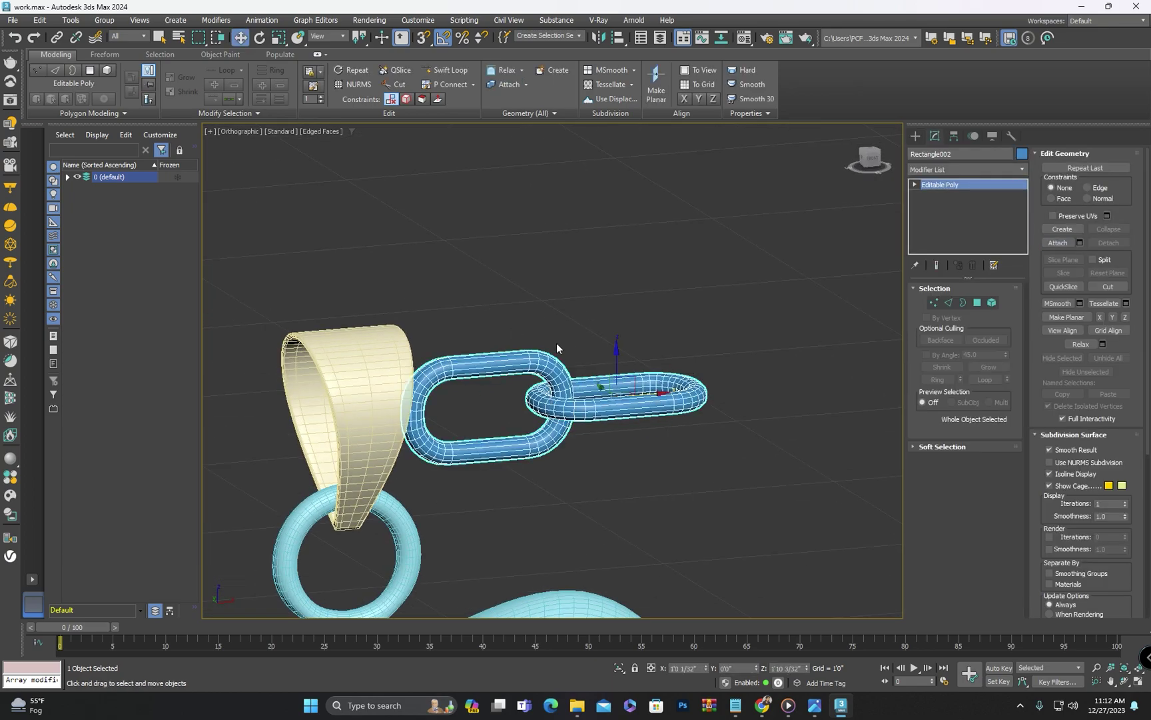
left_click(955, 136)
left_click(964, 220)
mouse_move(541, 361)
middle_mouse_down("alt")
mouse_move(526, 365)
mouse_move(533, 373)
mouse_move(543, 335)
mouse_move(555, 393)
middle_mouse_up("alt")
scroll(598, 364, "down", 2)
mouse_move(555, 393)
left_mouse_down("shift")
mouse_move(693, 391)
mouse_move(669, 391)
left_mouse_up("shift")
left_click(624, 401)
- Clone the link pair repeatedly along X, each copy interlocking with the previous one, to form a long straight chain
middle_click_drag(586, 383, 573, 408, "alt")
scroll(565, 402, "up", 4)
left_click_drag(511, 381, 893, 399, "shift")
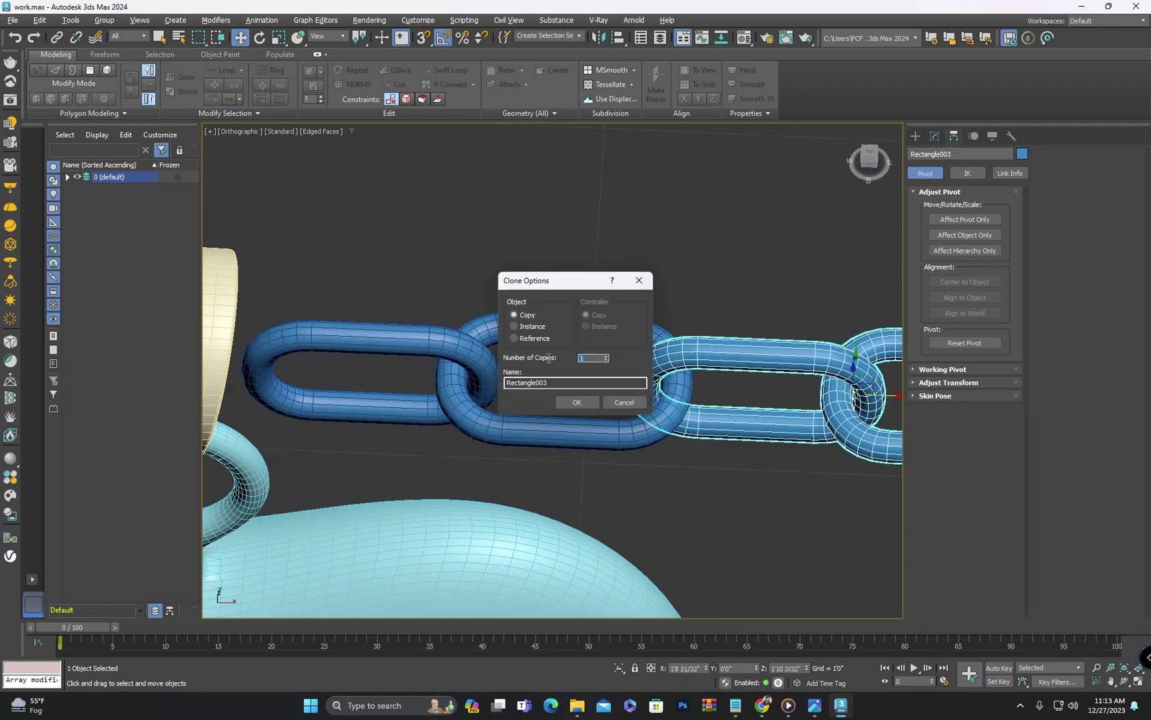
left_click(577, 401)
scroll(581, 399, "down", 10)
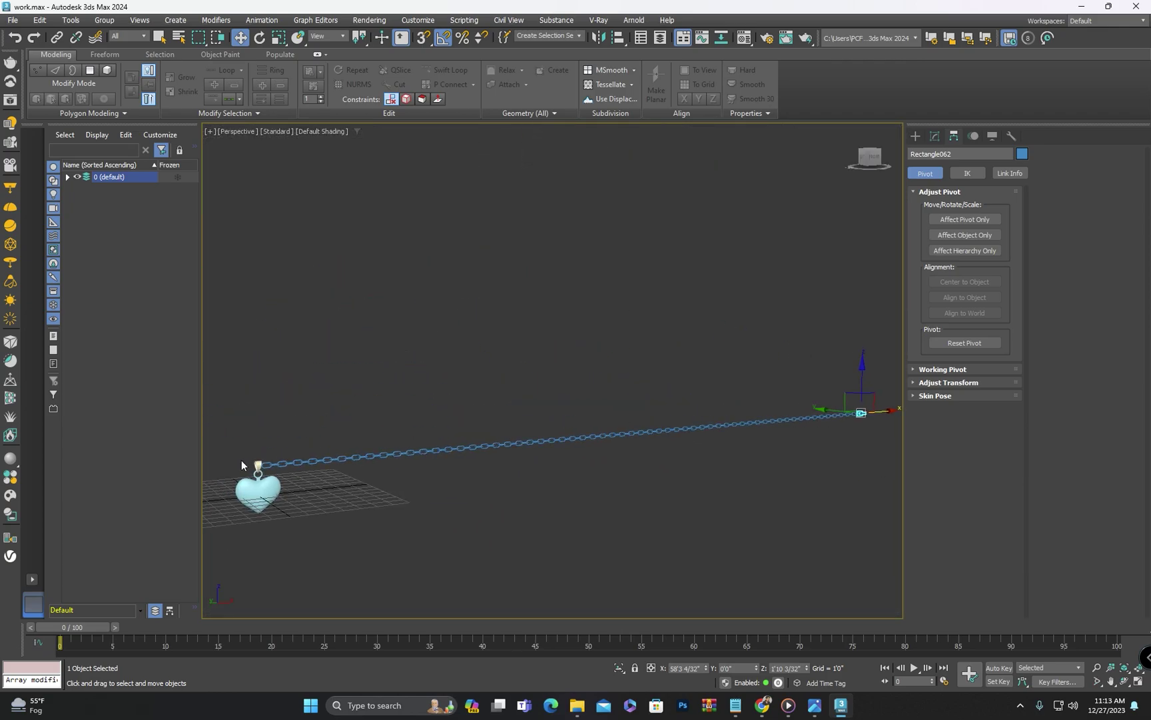
scroll(242, 465, "up", 10)
left_click(532, 502)
left_click(935, 136)
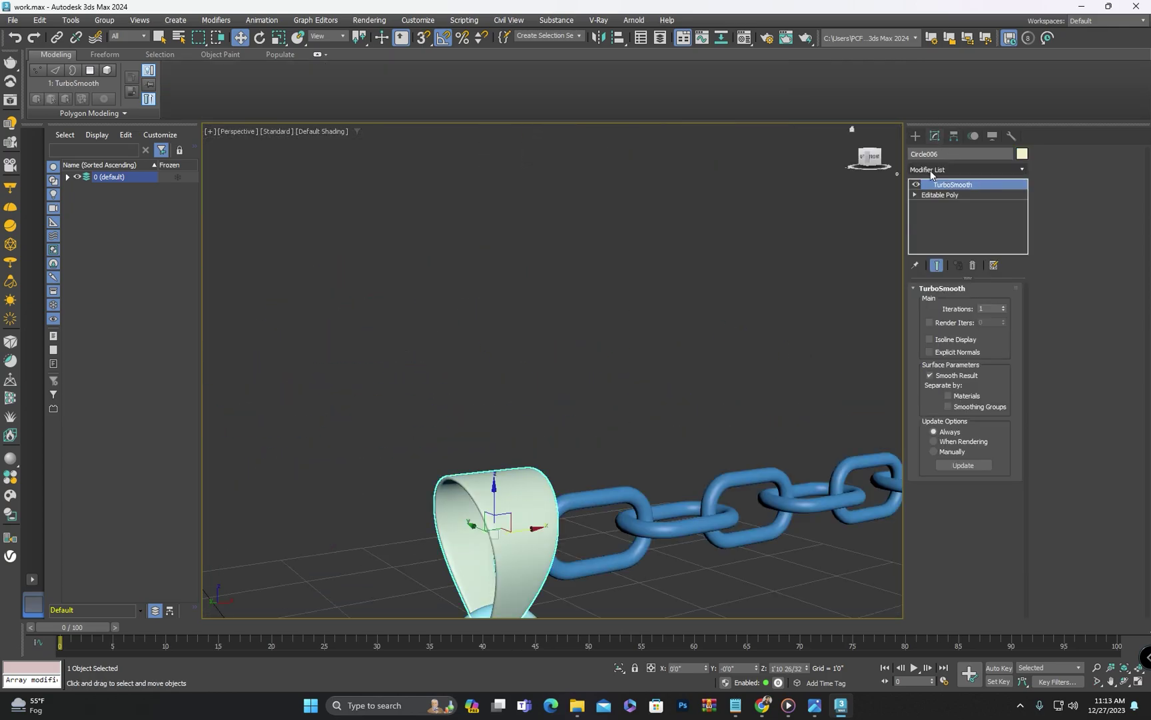
scroll(590, 278, "down", 5)
middle_click_drag(591, 261, 591, 211)
left_click(567, 459)
middle_click_drag(573, 293, 603, 276, "alt")
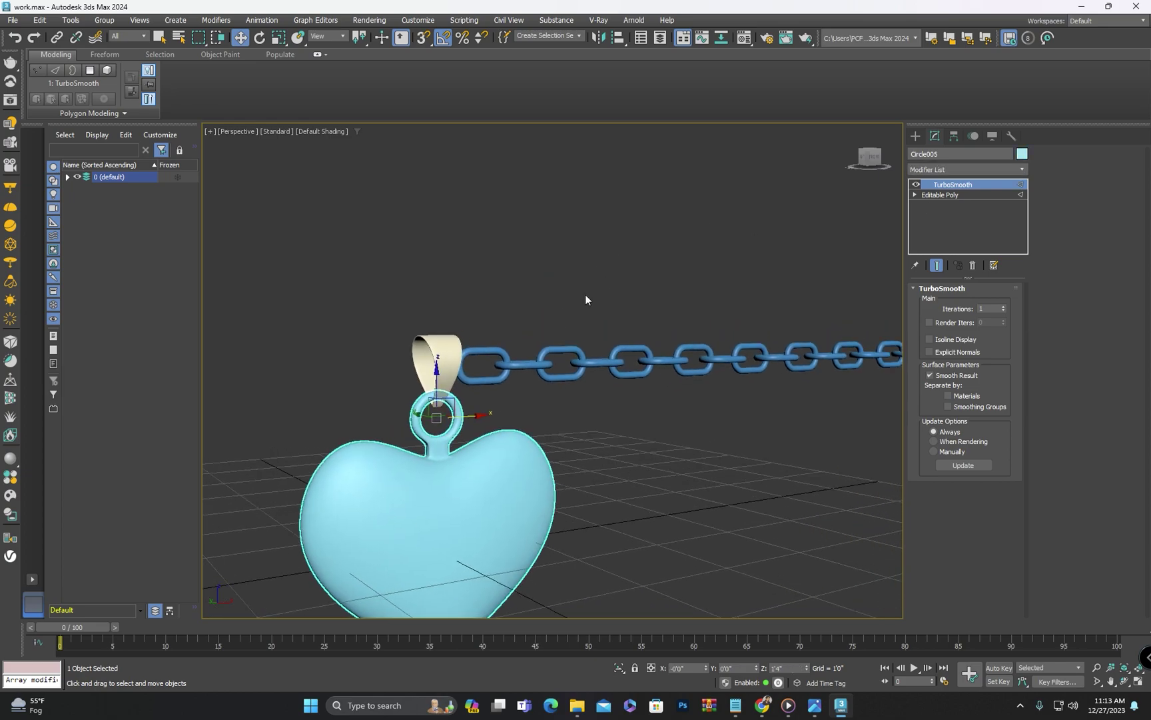
- Attach all the copied link pairs to the first pair from the attach list, leaving out the heart and bail
left_click(501, 352)
right_click(497, 349)
left_click(393, 258)
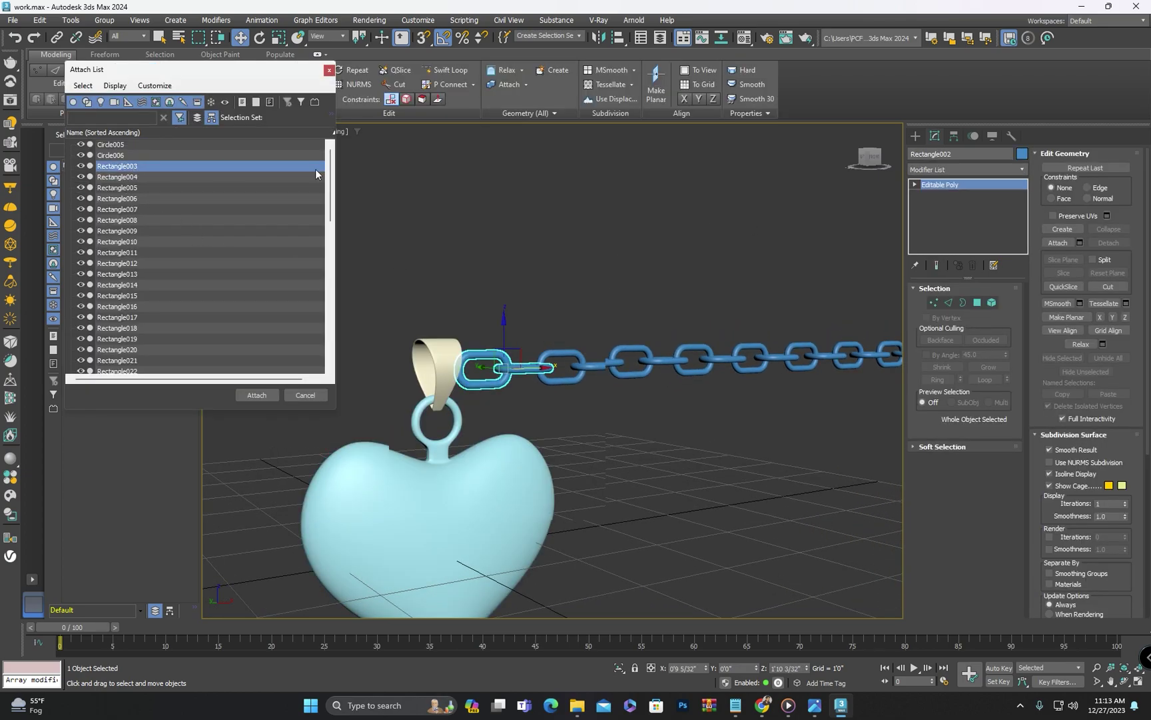
left_click_drag(320, 287, 320, 341)
left_click(141, 364, "shift")
left_click(257, 395)
left_click(327, 352)
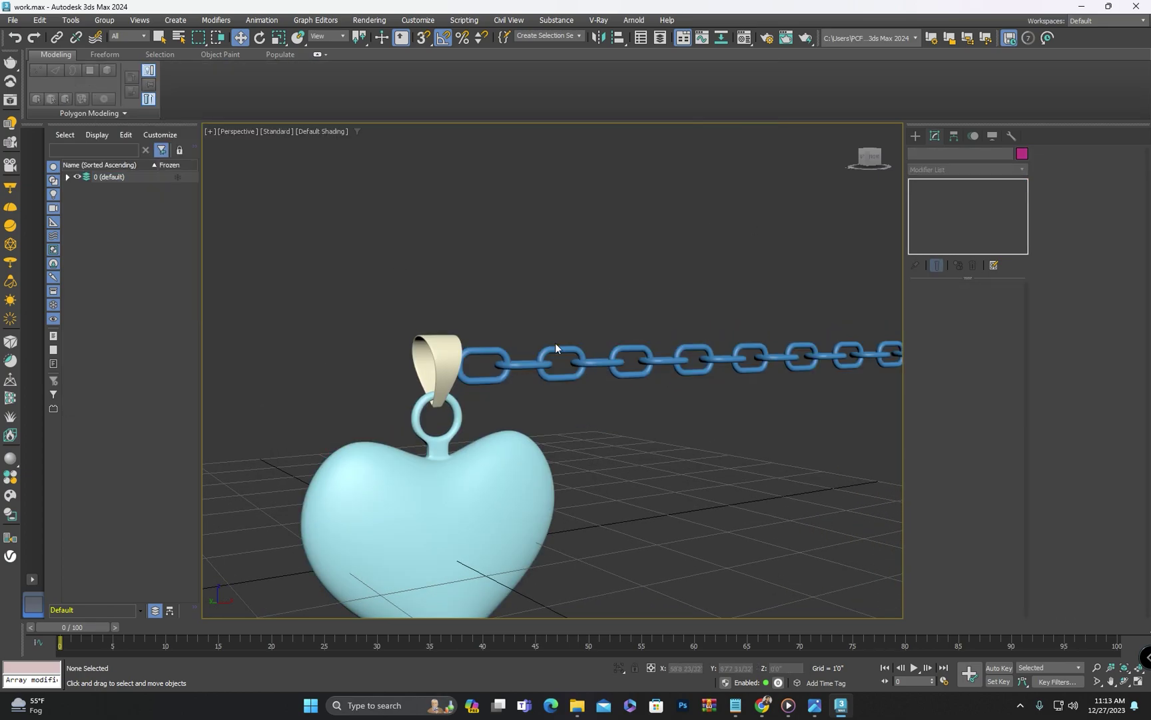
- Centre the pivot of the attached chain on the object
left_click(571, 360)
left_click(955, 136)
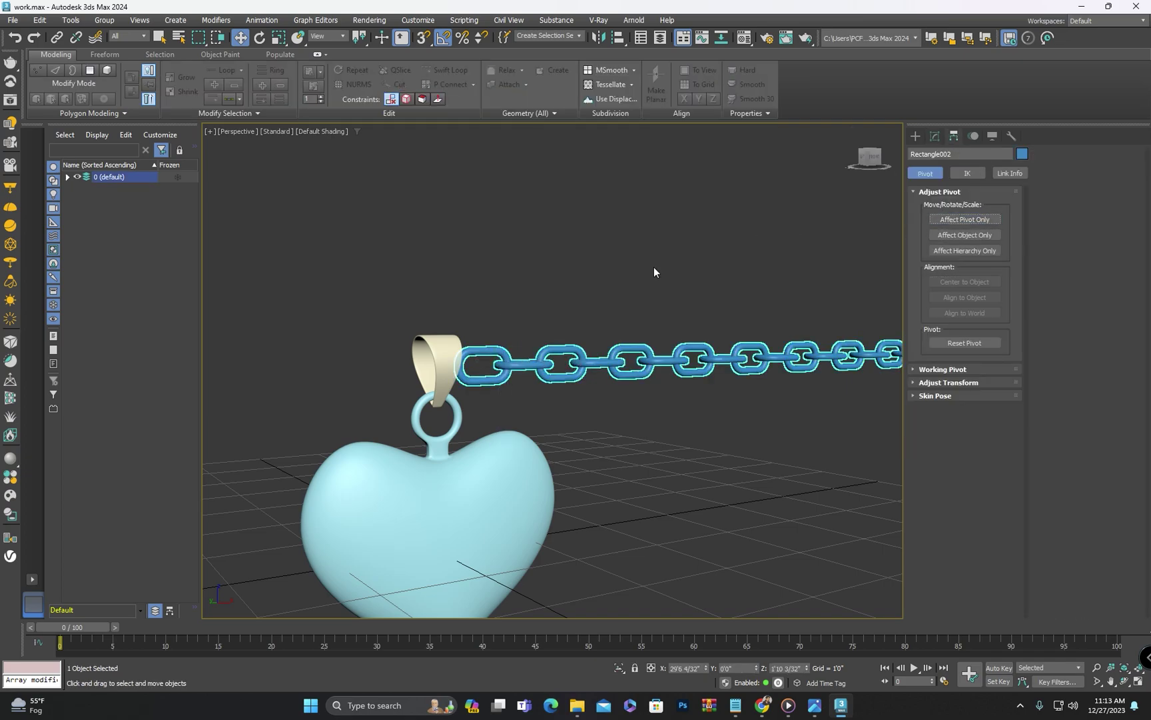
scroll(549, 303, "down", 8)
key("f")
key("z")
scroll(287, 365, "up", 7)
middle_click_drag(287, 365, 513, 358)
scroll(376, 367, "down", 8)
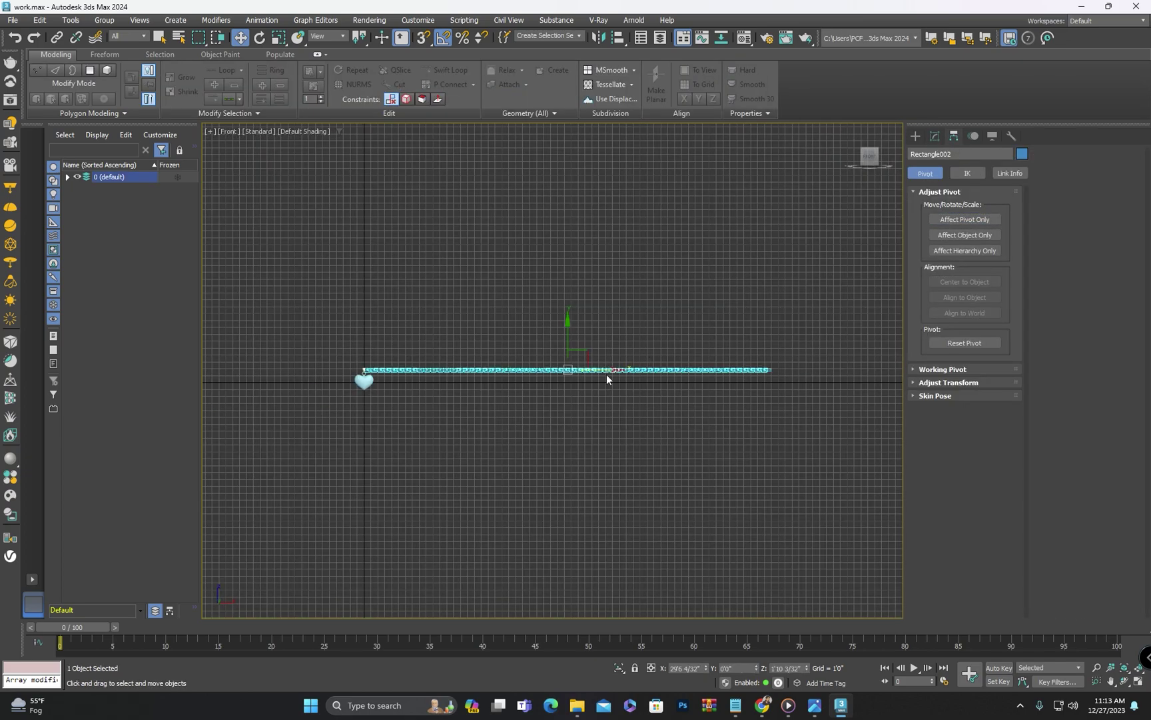
scroll(266, 379, "up", 8)
middle_click_drag(337, 390, 414, 379)
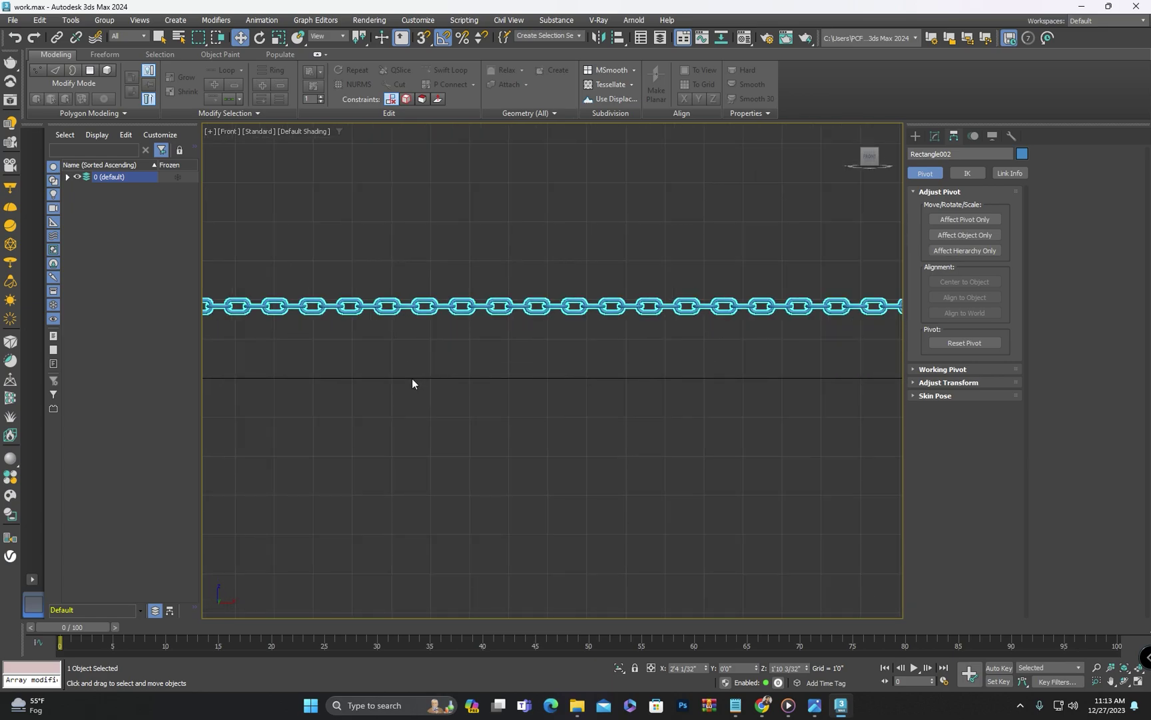
- Scale the whole chain down uniformly in the front view
scroll(412, 377, "down", 4)
scroll(662, 342, "up", 4)
scroll(663, 341, "up", 4)
middle_click_drag(662, 341, 585, 356)
key("r")
left_click_drag(773, 366, 768, 403)
scroll(761, 401, "down", 2)
- Move the chain to the world origin by resetting its X and Z positions to 0'0"
key("w")
left_click_drag(693, 386, 561, 399)
right_click(707, 668)
right_click(807, 668)
left_click(681, 457)
- Draw a V-shaped line through the bail with arms about 8'9" long, and turn off its thick viewport display
left_click(915, 136)
scroll(522, 458, "down", 3)
scroll(426, 270, "up", 2)
left_click(415, 239)
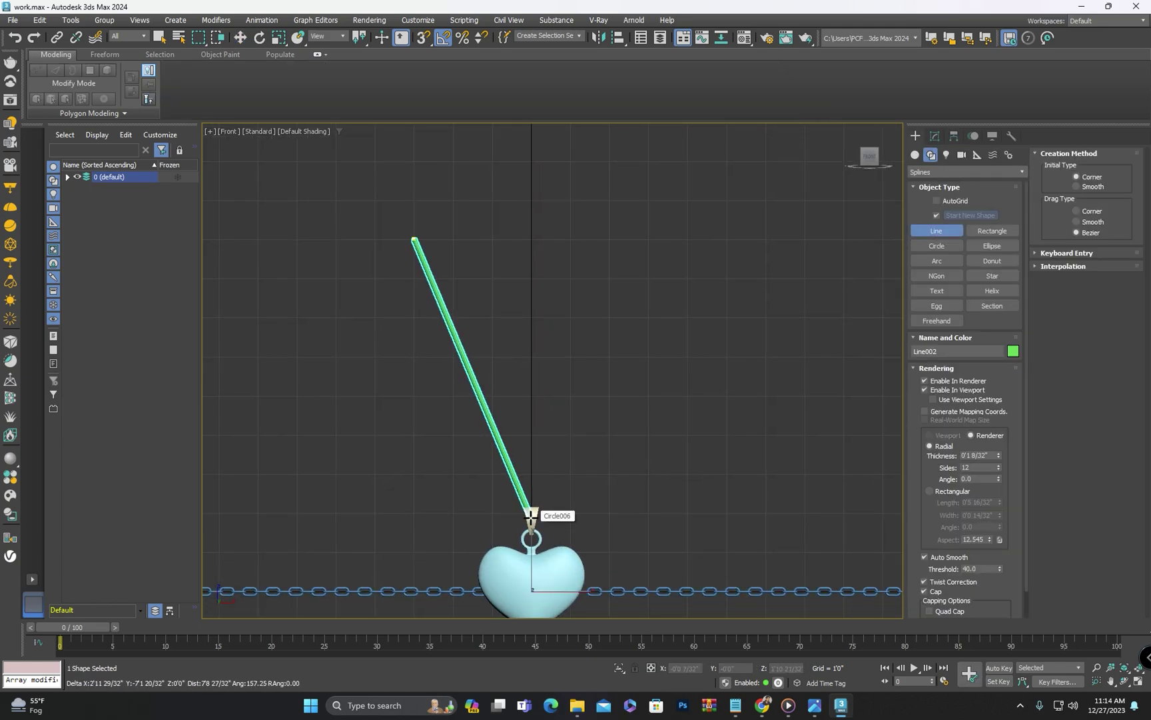
right_click(530, 512)
left_click(412, 199)
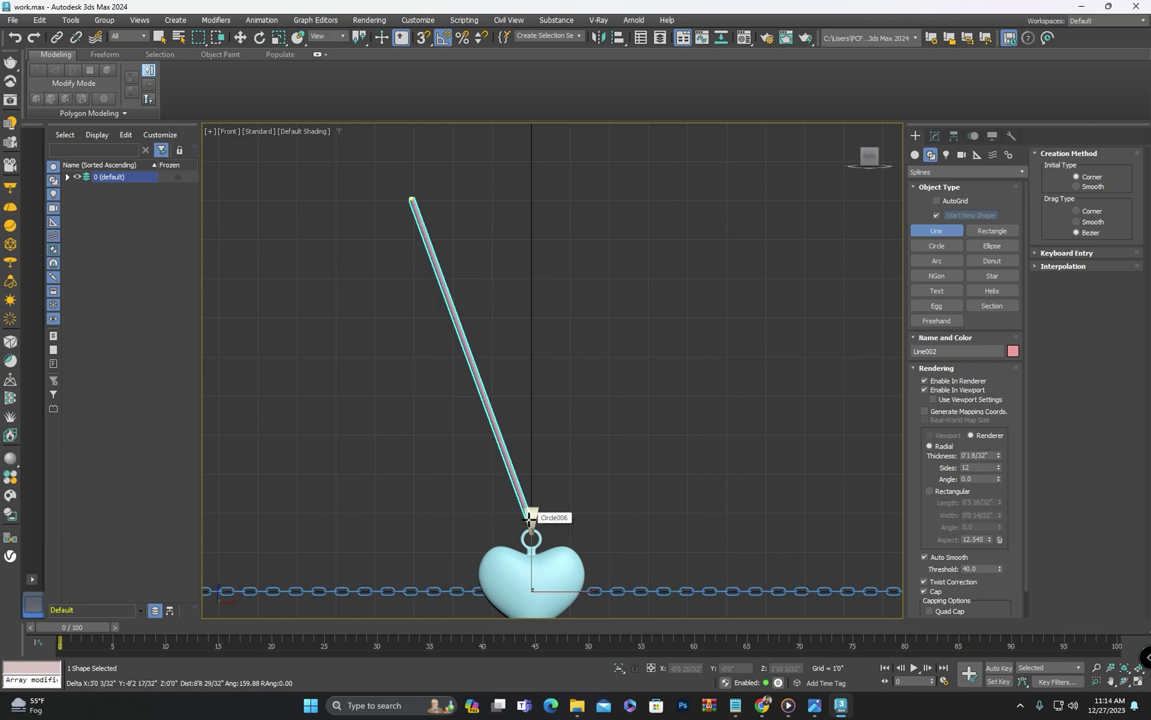
left_click(925, 391)
- Fillet the bottom vertex of the V-shaped line to round its point
left_click(935, 136)
left_click(1071, 172)
left_click_drag(606, 480, 379, 554)
scroll(1069, 585, "down", 3)
left_click(1068, 585)
left_click_drag(531, 475, 526, 463)
- Lower the V-shaped line so its rounded bottom meets the bail, and reset its X position to 0'0"
key("w")
left_click(920, 136)
left_click_drag(531, 271, 530, 304)
right_click(707, 668)
- Apply a Path Deform modifier to the chain, using the V-shaped line as path and X as deform axis
left_click(618, 585)
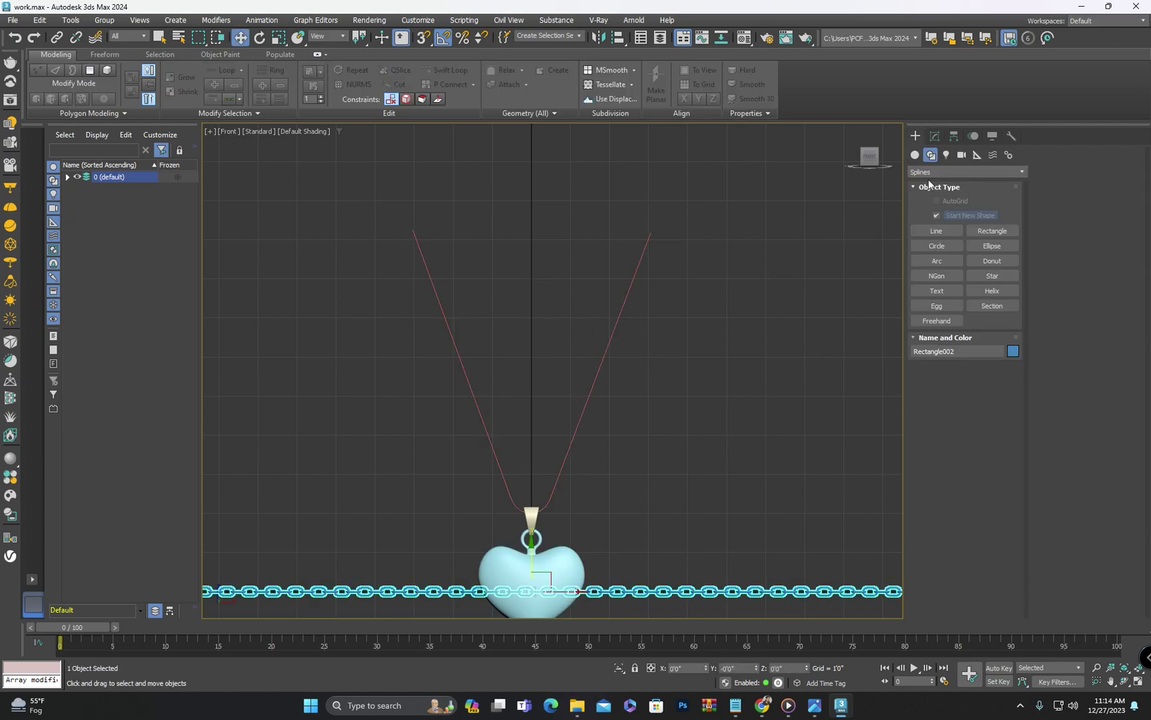
left_click(934, 139)
left_click(943, 171)
type("path")
key("Return")
left_click(964, 302)
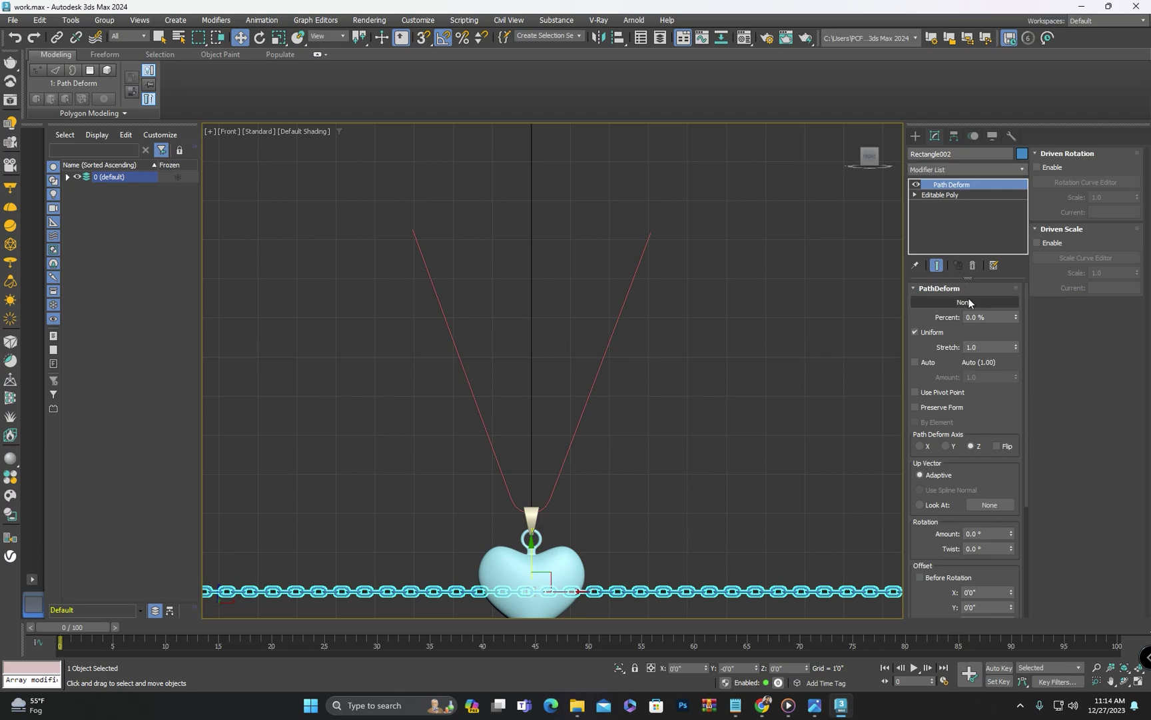
left_click(597, 381)
left_click(919, 446)
scroll(511, 380, "down", 2)
middle_click_drag(511, 380, 493, 417)
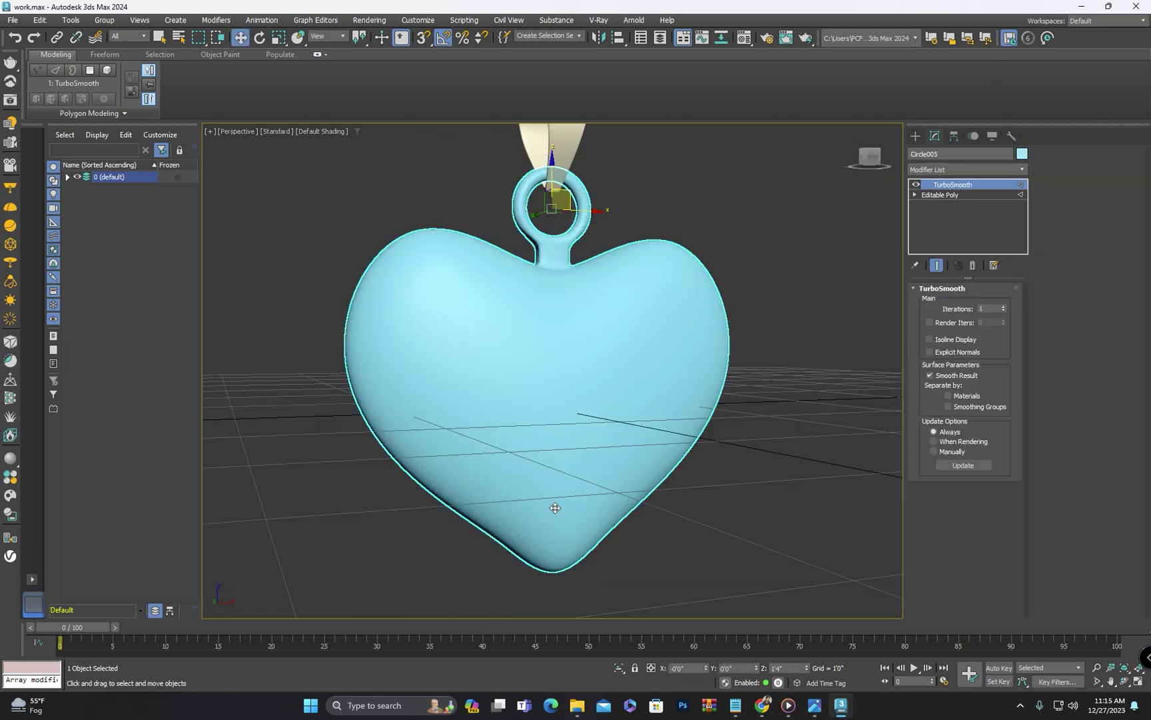
- Examine the assembled necklace in perspective and display it with edged faces
scroll(579, 461, "down", 5)
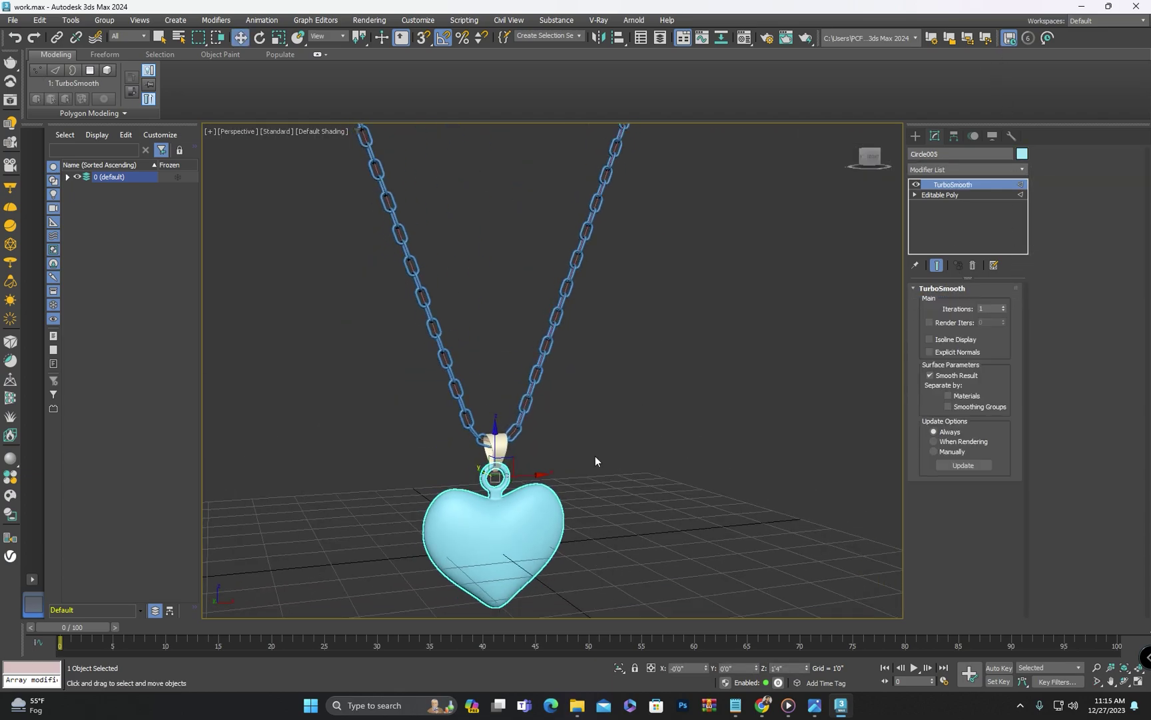
scroll(579, 461, "up", 1)
left_click(548, 487)
key("F4")
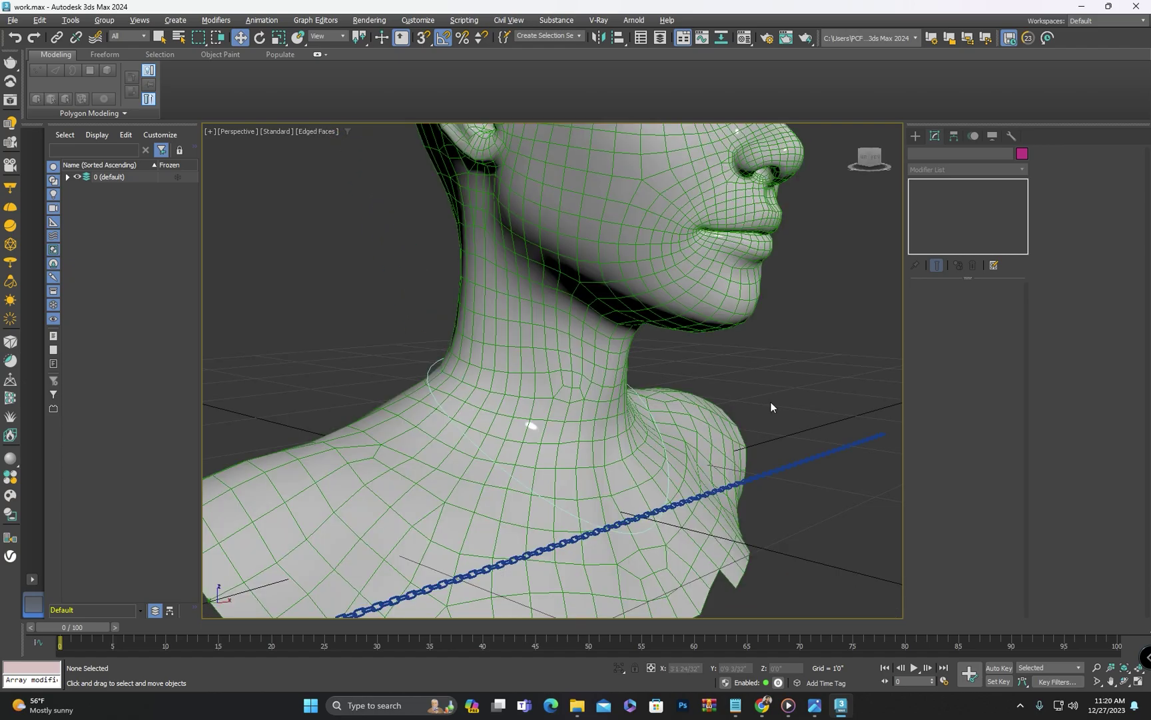
- Apply Path Deform to the straight chain beside the bust, using the spline around the neck as path and X as axis
middle_click_drag(771, 404, 773, 454, "alt")
left_click(771, 443)
left_click(957, 171)
type("path")
key("Return")
left_click(965, 302)
left_click(699, 412)
left_click(921, 446)
- Set the Path Deform stretch of the chain around the bust's neck to 0.955 so its end links meet without overlapping
scroll(439, 366, "up", 5)
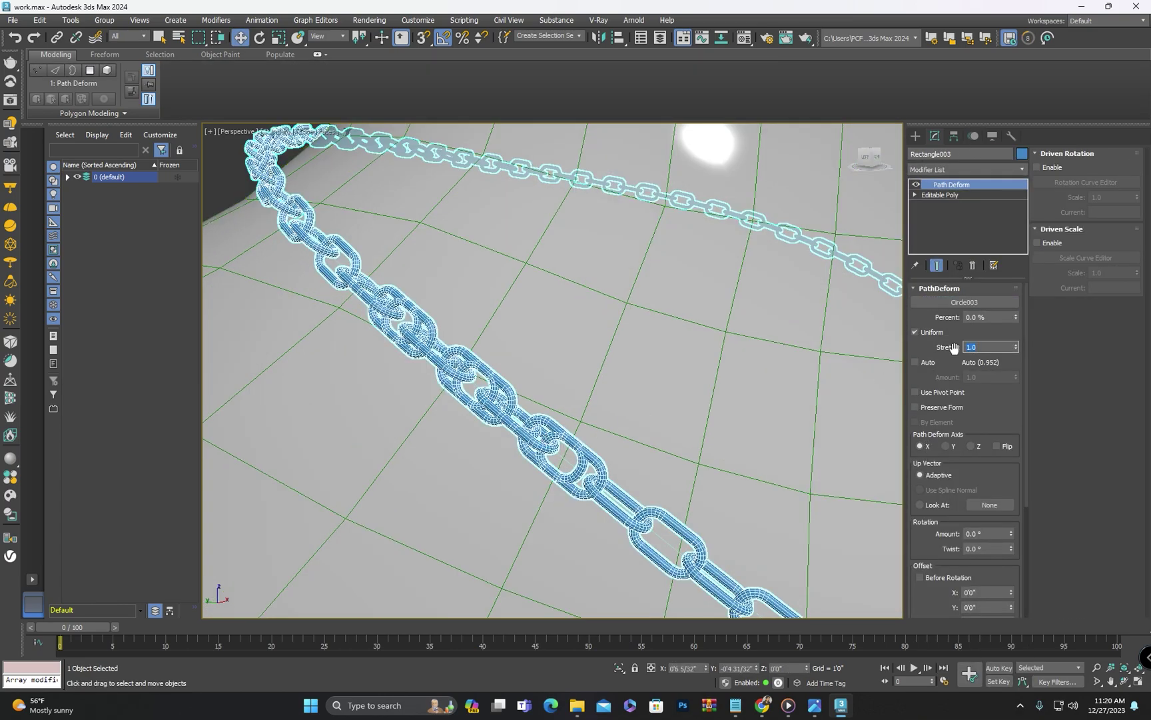
type(".95")
key("Return")
middle_click_drag(373, 363, 683, 479, "alt")
key("BackSpace")
type("6")
key("Return")
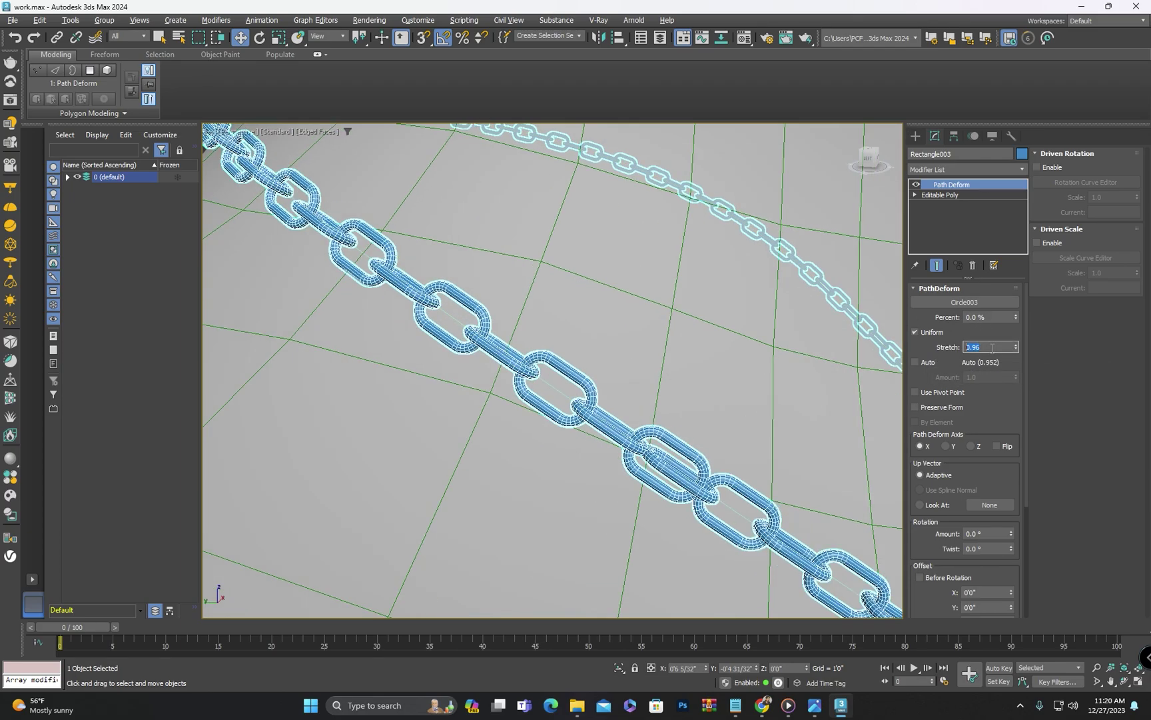
scroll(706, 414, "down", 3)
middle_click_drag(707, 414, 563, 359)
scroll(545, 402, "up", 3)
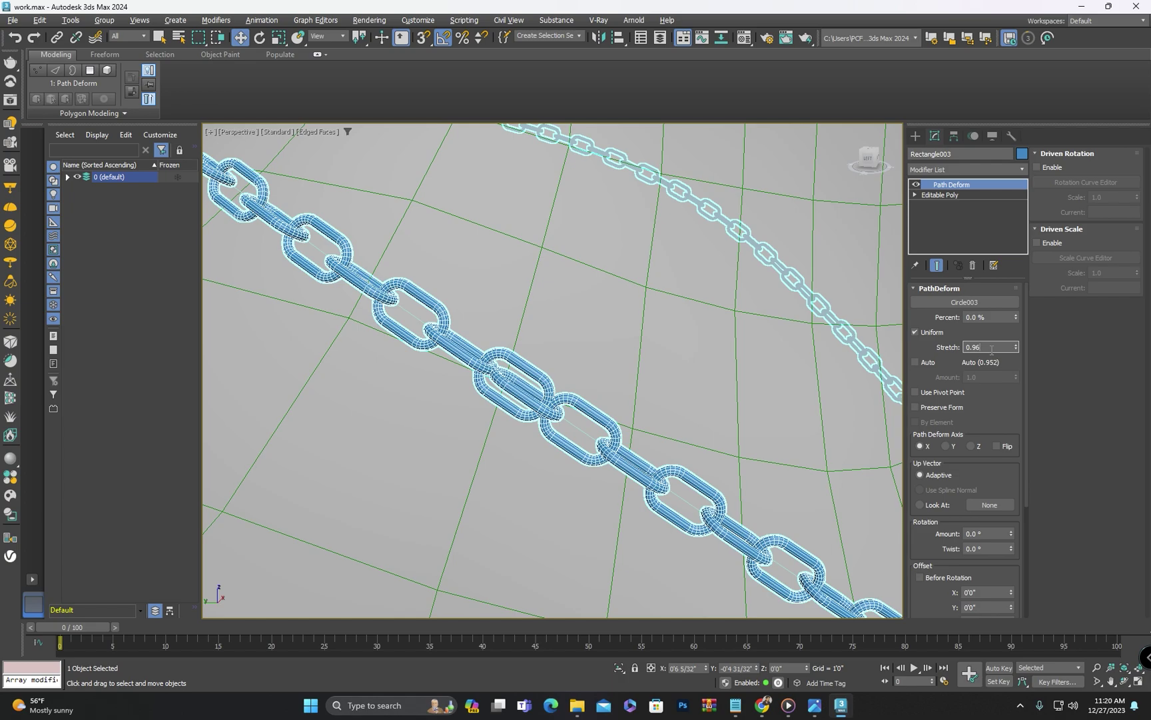
type("8")
key("Return")
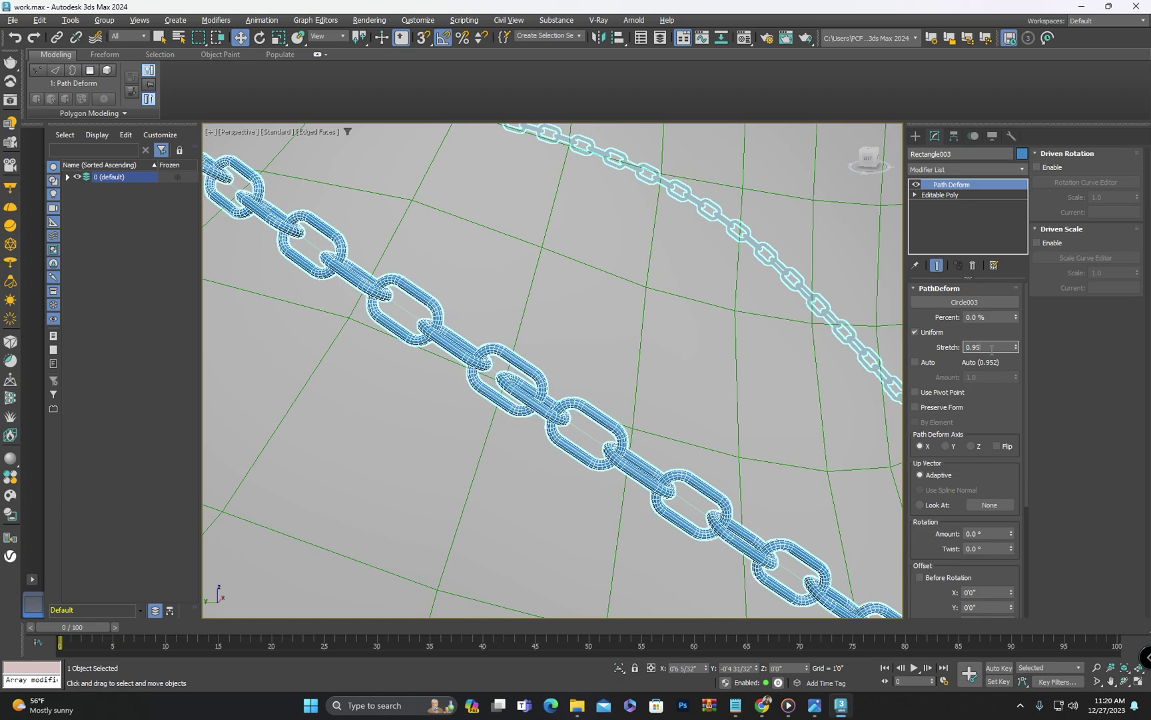
type("5")
key("Return")
scroll(494, 378, "down", 3)
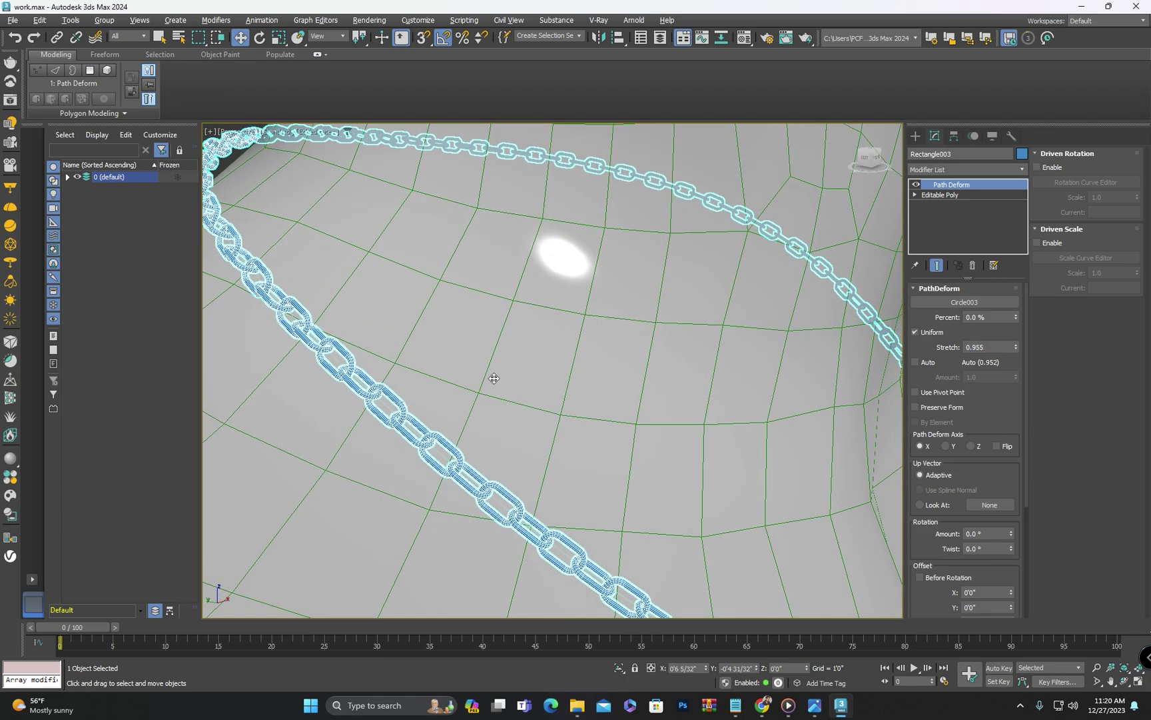
- Slide the chain along its neck path to -19.3 percent and select the path spline running through its links
left_click_drag(1018, 320, 1017, 303)
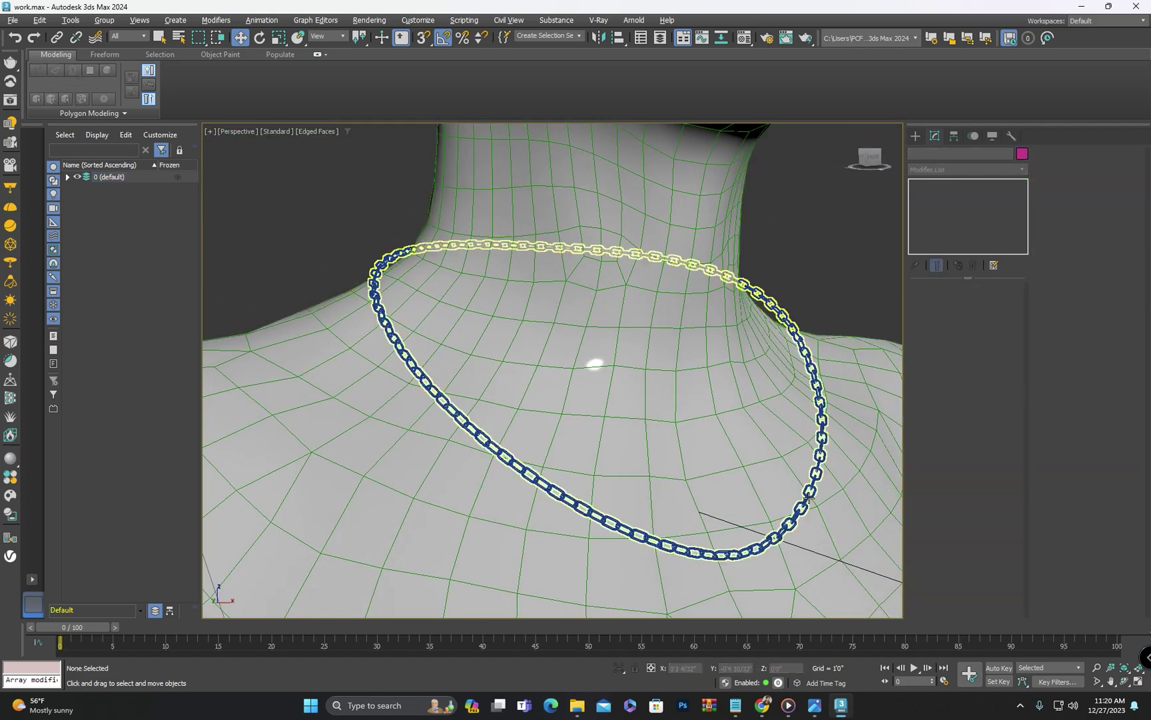
scroll(817, 326, "down", 4)
left_click(770, 480)
scroll(820, 310, "up", 7)
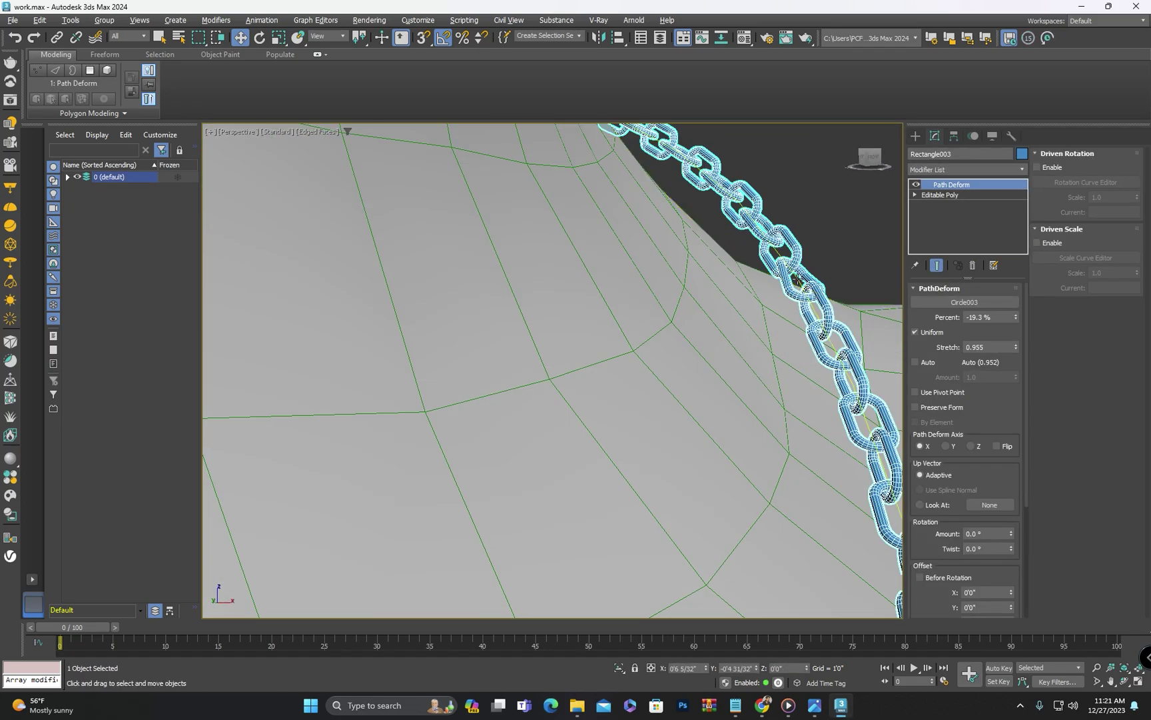
left_click(826, 319)
middle_click_drag(826, 319, 821, 352, "alt")
scroll(821, 351, "down", 7)
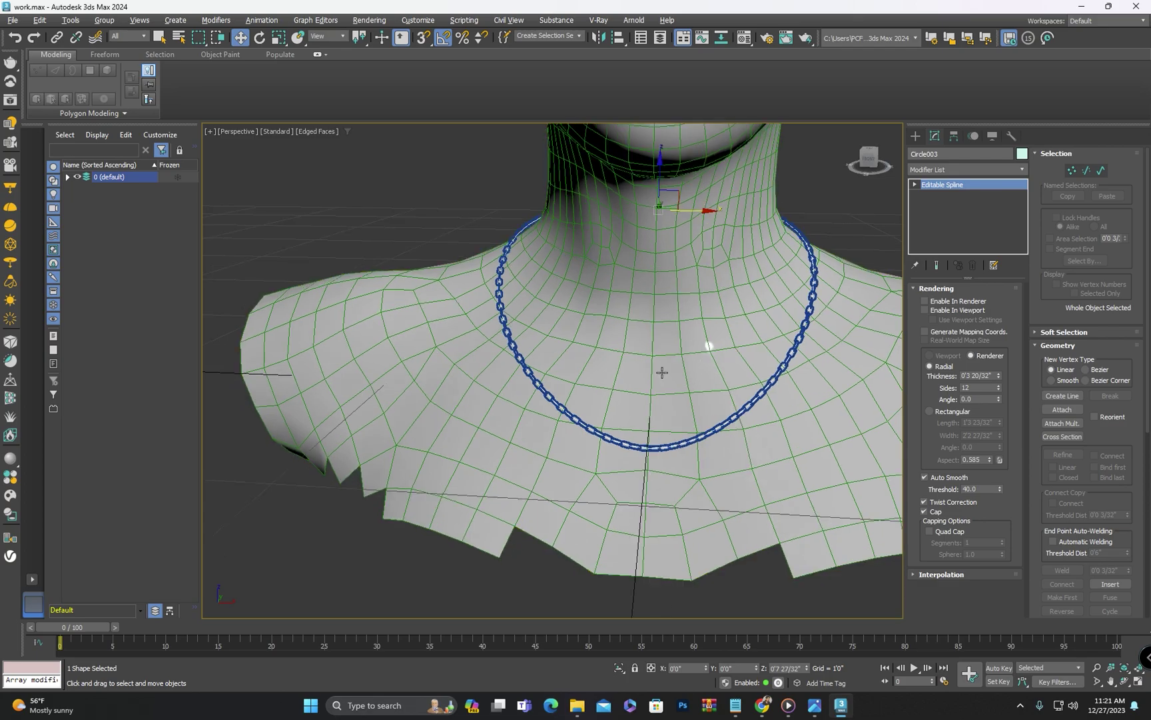
- Move the heart pendant parts from beside the bust to the front of the chain and group them
left_click_drag(306, 426, 222, 343)
left_click_drag(287, 375, 726, 388)
scroll(686, 393, "up", 4)
middle_click_drag(620, 400, 665, 413, "alt")
scroll(669, 428, "up", 4)
left_click(105, 20)
left_click(113, 41)
key("Return")
- Move and rotate the pendant group toward the lowest point of the neck chain
left_click_drag(680, 423, 494, 383)
key("e")
middle_click_drag(533, 358, 570, 413, "alt")
left_click_drag(554, 428, 553, 428)
key("w")
left_click_drag(500, 467, 533, 470)
left_click_drag(568, 430, 568, 418)
left_click_drag(522, 456, 528, 457)
- Fine-tune the pendant group's tilt and position until its bail hangs on the chain's lowest links, and check the fit on the bust
middle_click_drag(528, 456, 563, 399, "alt")
key("e")
left_click_drag(577, 386, 583, 377)
key("w")
left_click_drag(502, 405, 512, 406)
left_click_drag(555, 365, 555, 360)
mouse_move(555, 361)
middle_mouse_down("alt")
mouse_move(548, 377)
mouse_move(564, 370)
middle_mouse_up("alt")
scroll(565, 370, "up", 3)
left_click_drag(575, 381, 575, 392)
middle_click_drag(575, 392, 609, 397, "alt")
left_click_drag(526, 433, 533, 434)
middle_click_drag(586, 402, 488, 321, "alt")
scroll(488, 321, "down", 8)
left_click(733, 178)
middle_click_drag(594, 295, 611, 368, "alt")
middle_click_drag(763, 209, 758, 221, "alt")
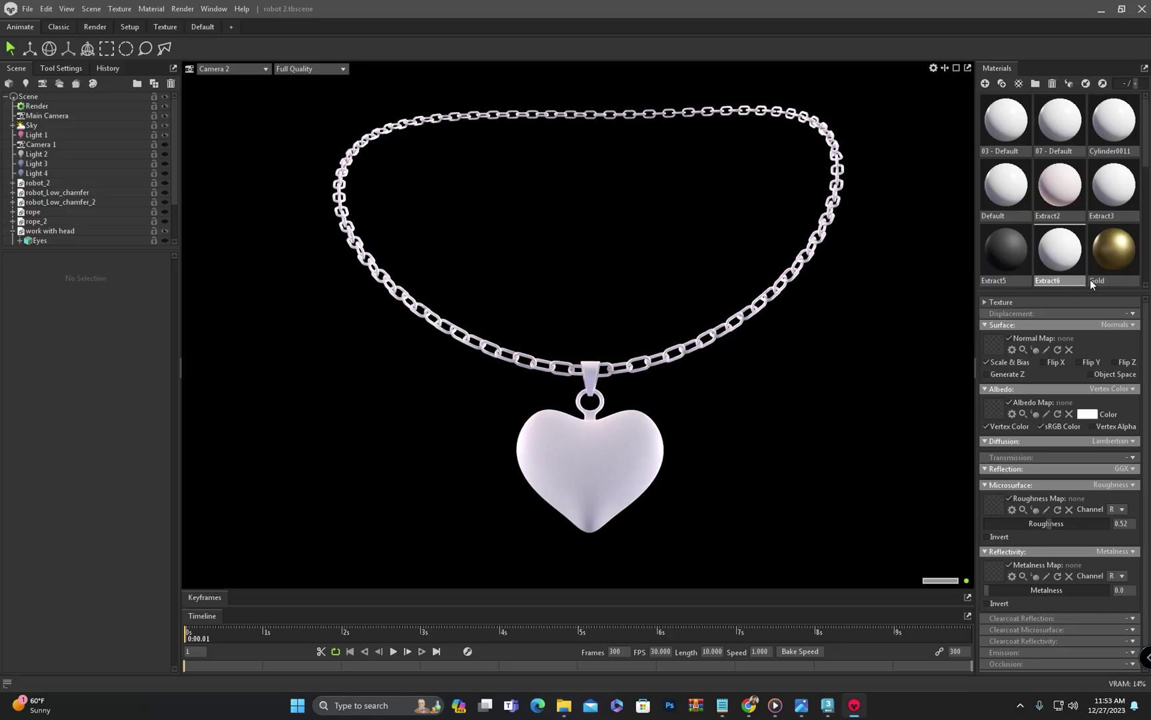
- Switch to Marmoset Toolbag, apply the Gold material to the necklace, and render a still image to the chosen output file
left_click_drag(1113, 250, 600, 439)
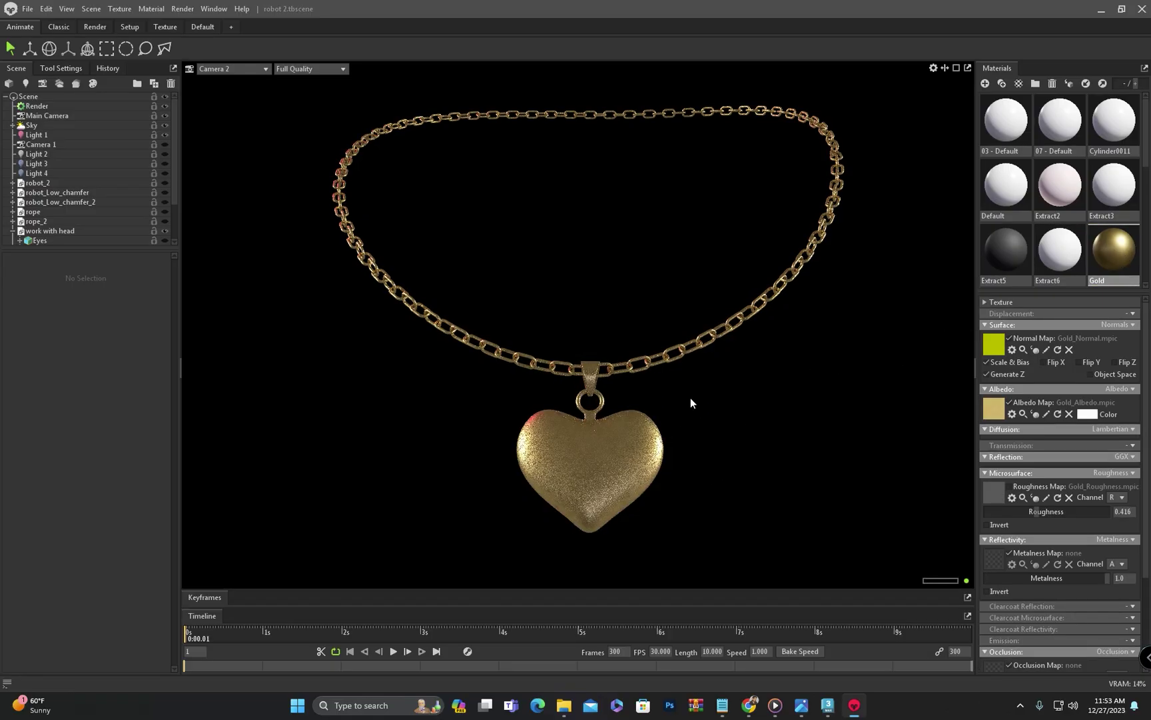
left_click(47, 106)
left_click(152, 508)
key("Return")
scroll(134, 559, "down", 1)
left_click(42, 585)
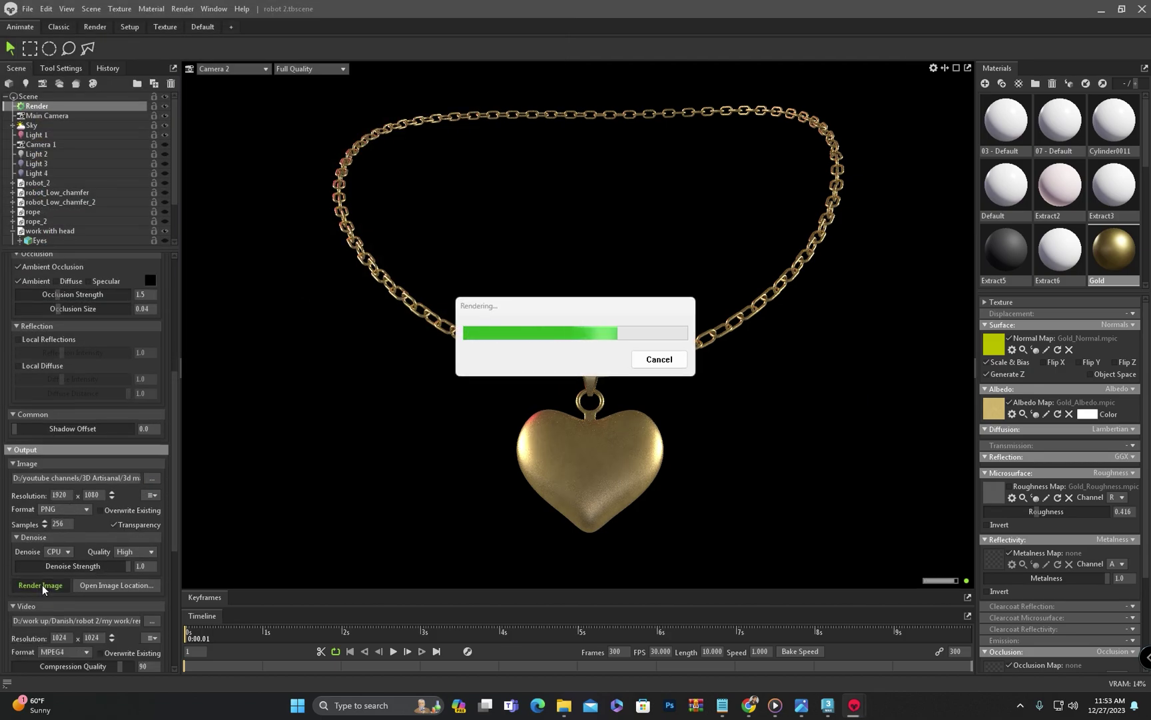
left_click(701, 285)
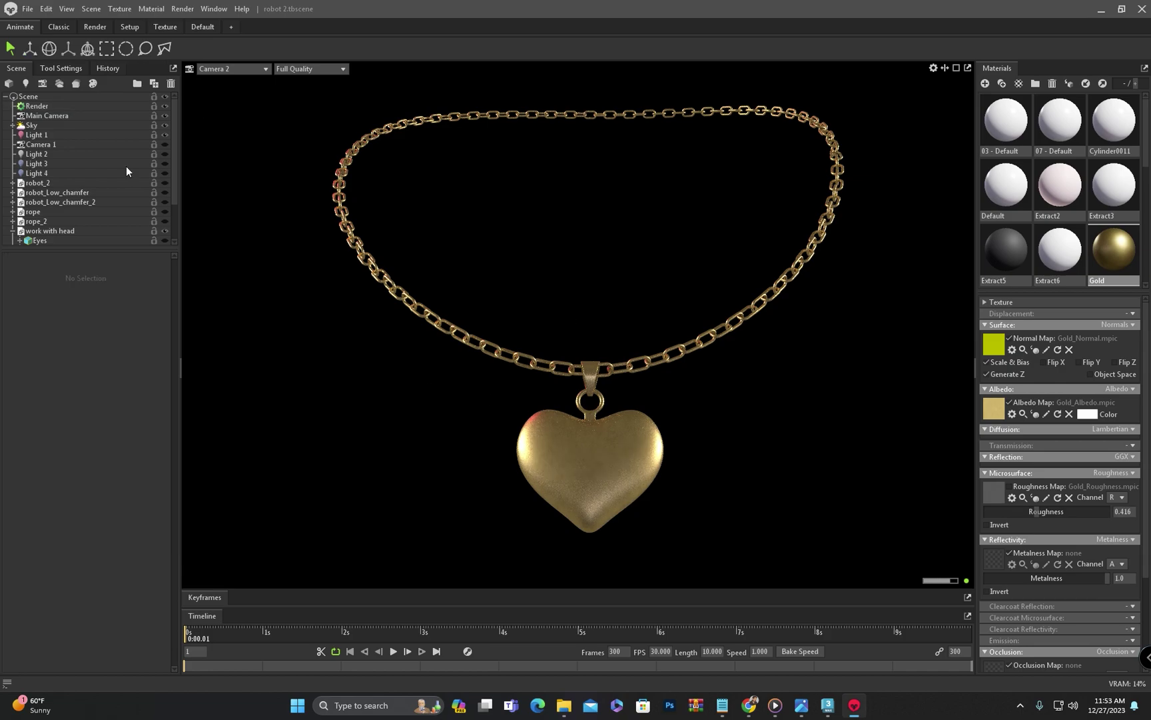
- Add a turntable for the "work with head" model and play the animation
left_click(72, 233)
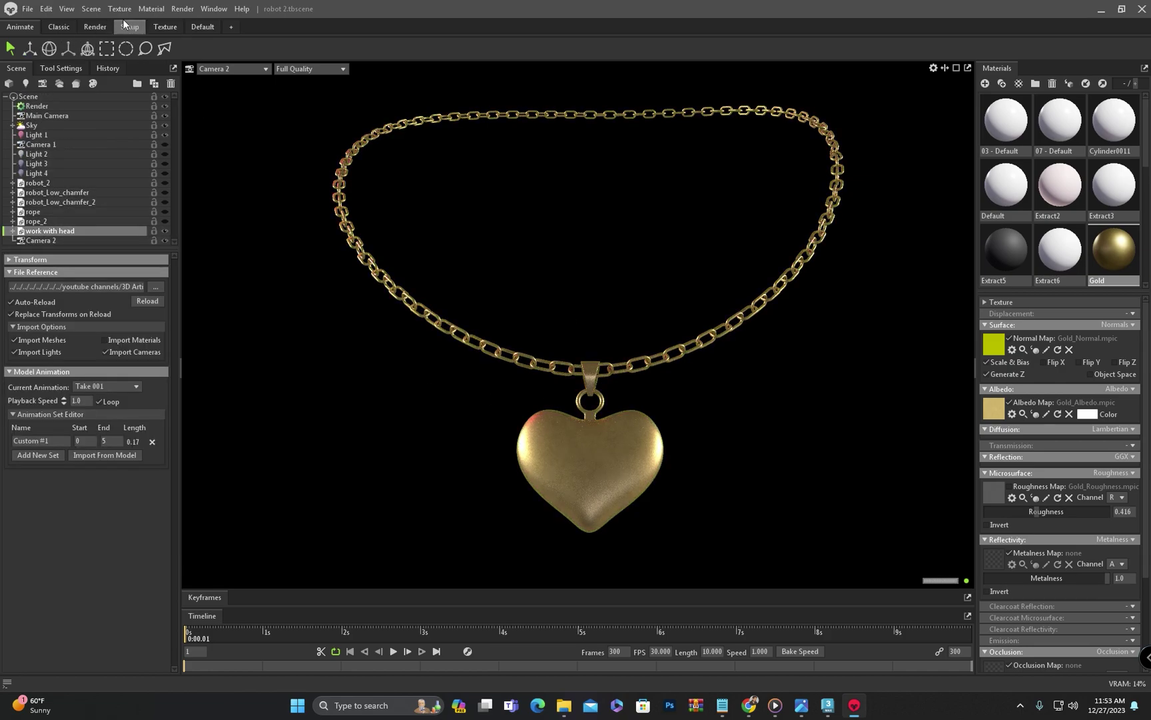
mouse_move(117, 23)
left_click(213, 34)
left_click(393, 651)
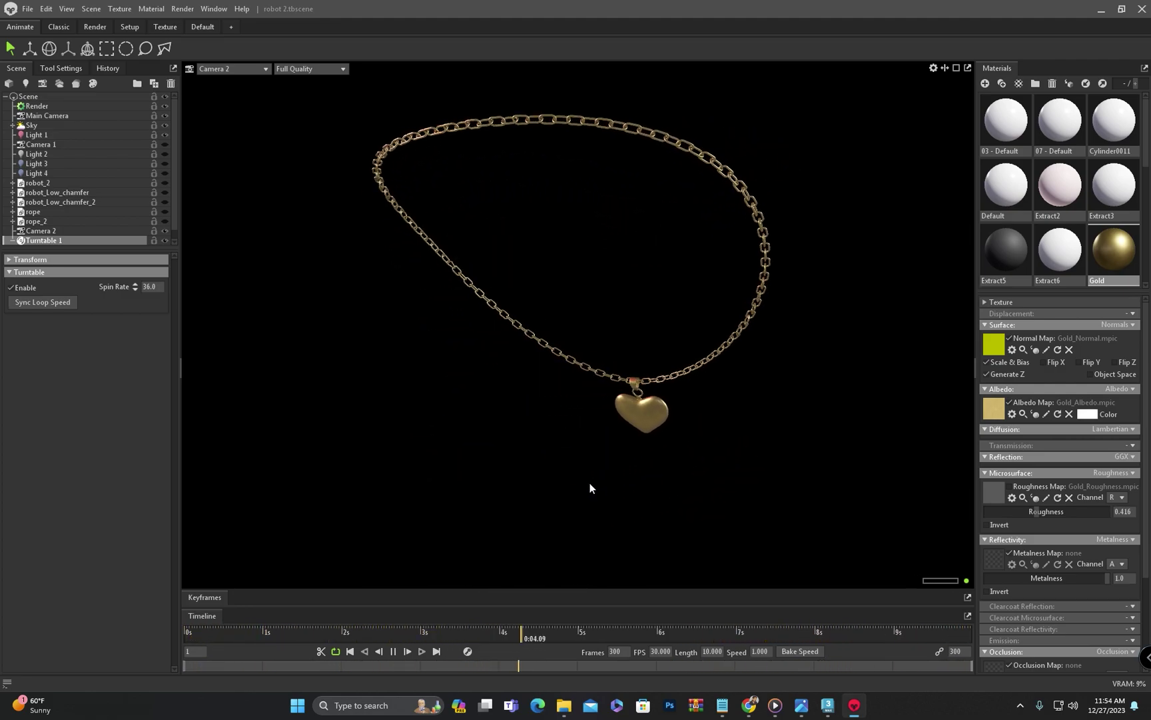
- Set the video render output resolution to 1920 x 1080
left_click(36, 106)
scroll(28, 392, "down", 10)
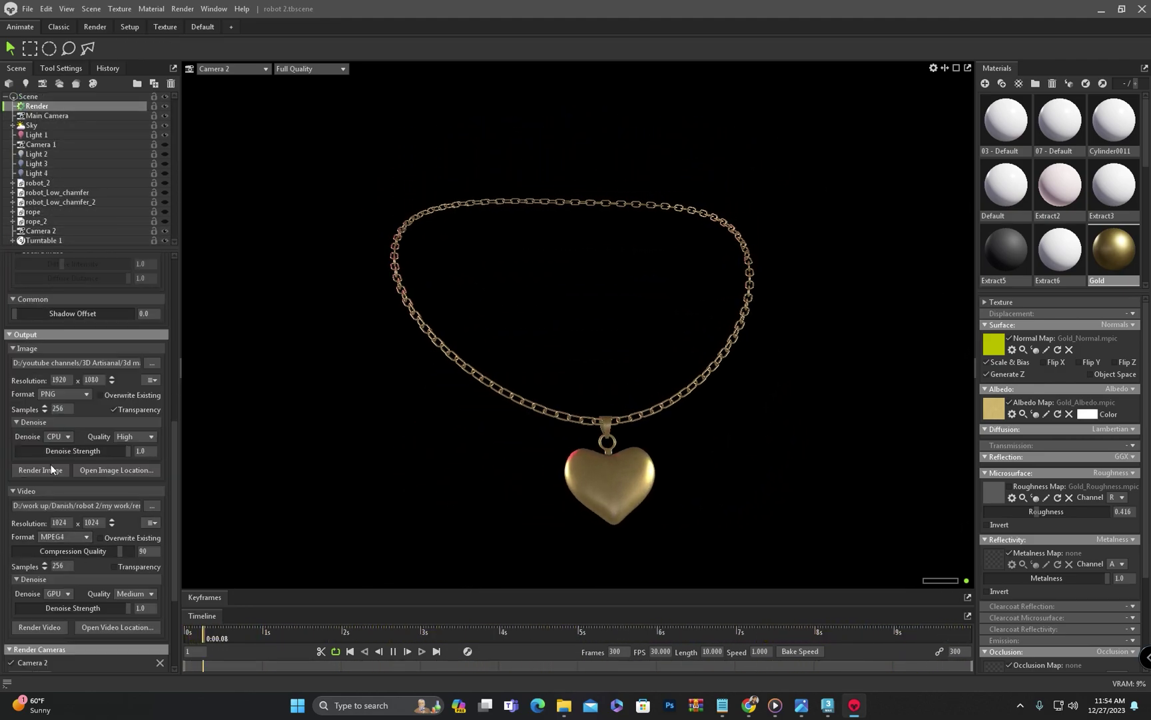
double_click(53, 523)
type("1920")
key("Tab")
type("1080")
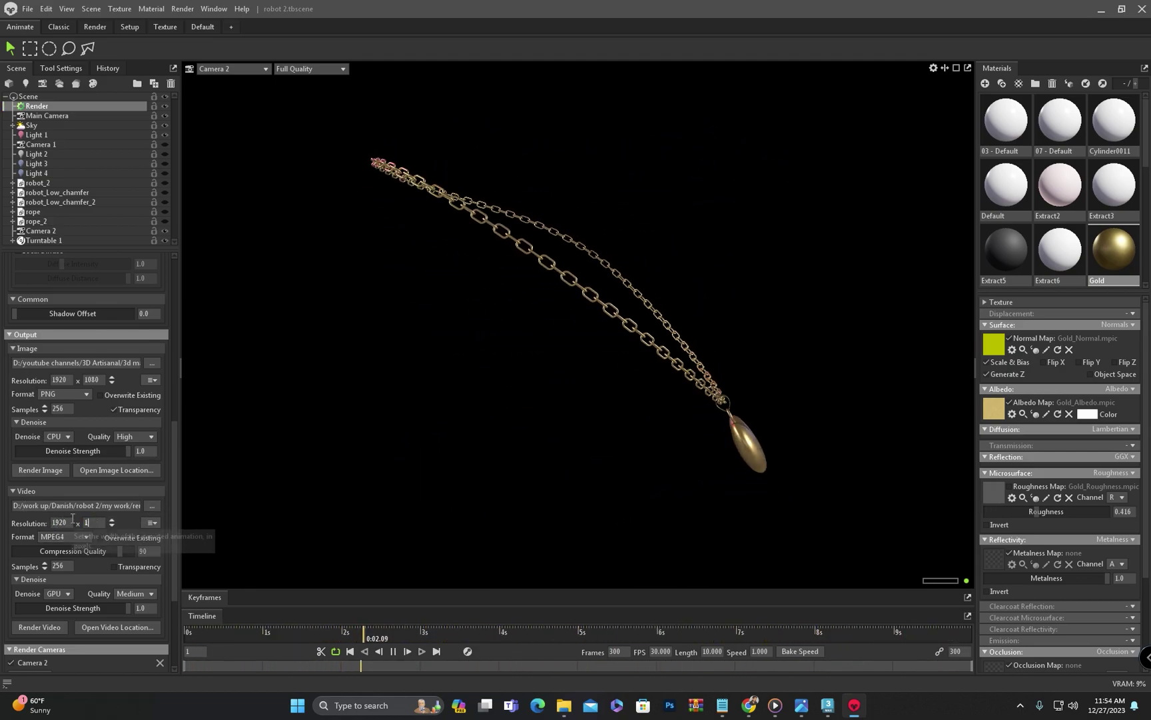
- Set the video output file to VIDEO_1 as MPEG video in the heart project's folder 1, and render the turntable video
left_click(151, 505)
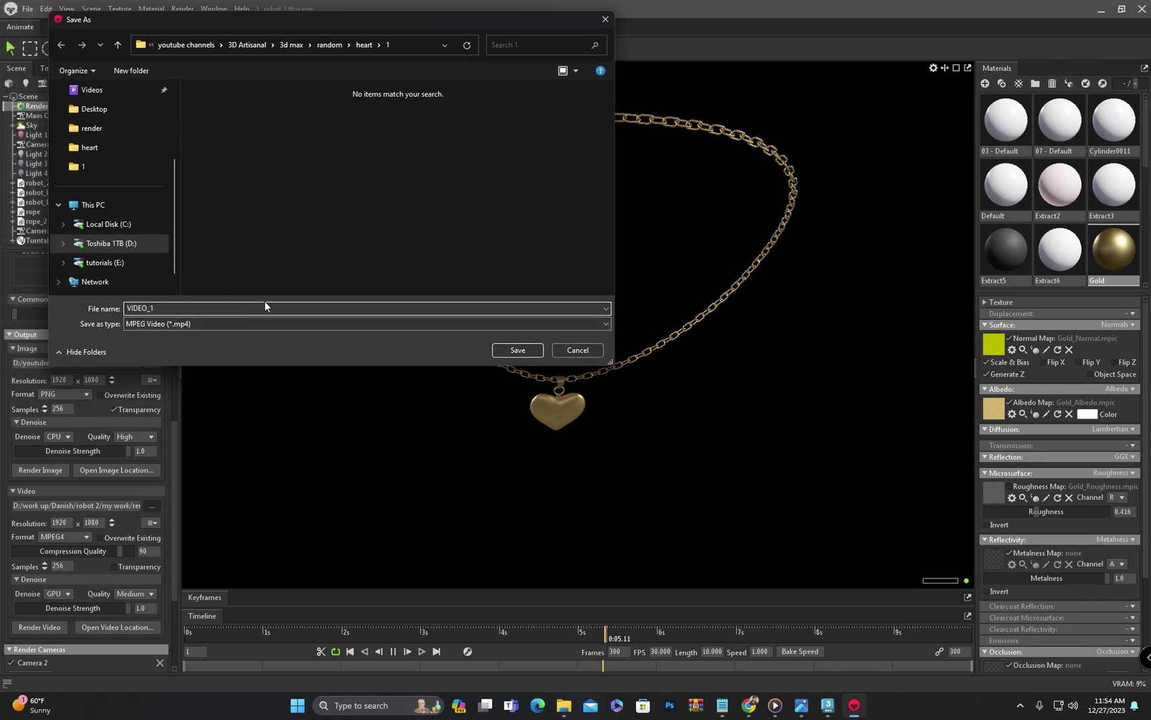
key("Return")
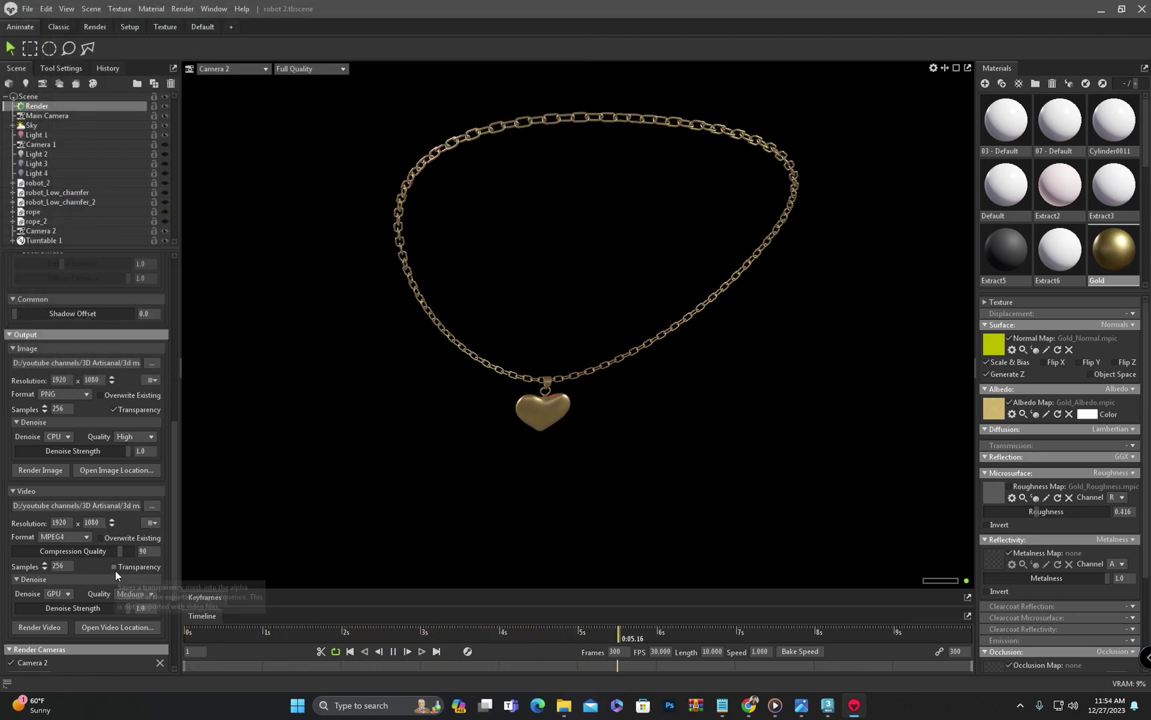
left_click(40, 627)
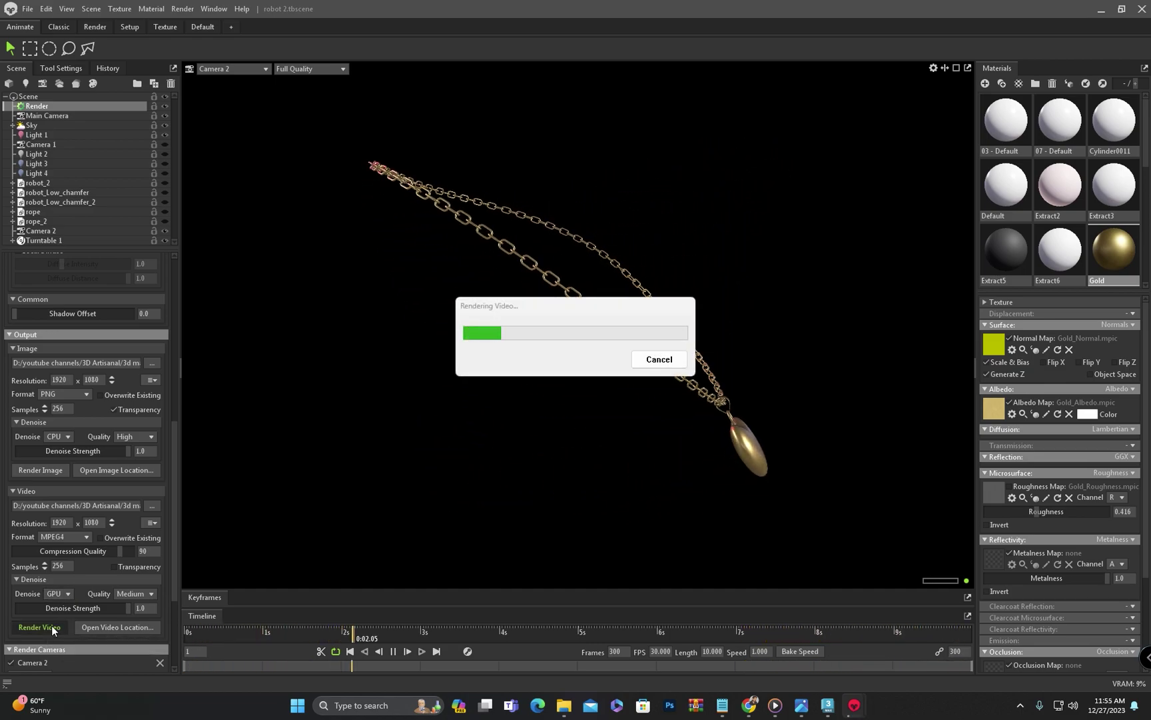